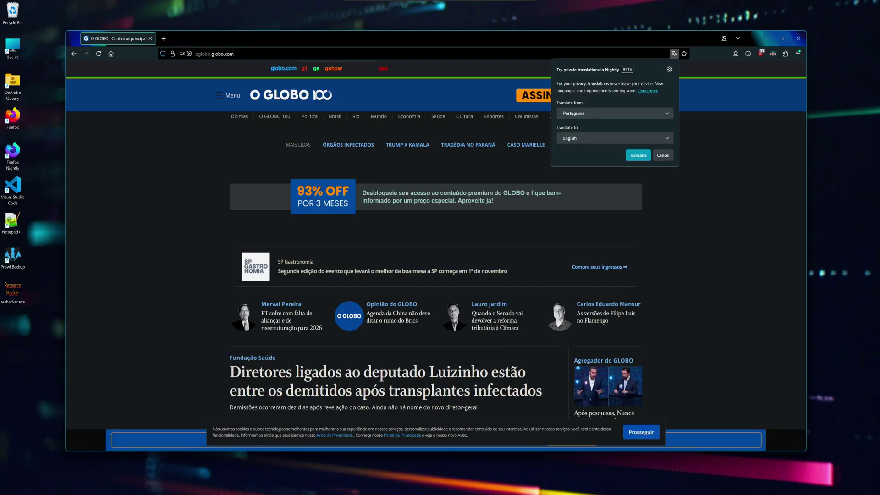
Step: Dismiss Firefox's translation popup on O Globo and scroll down the Portuguese Fundação Saúde article
left_click(633, 155)
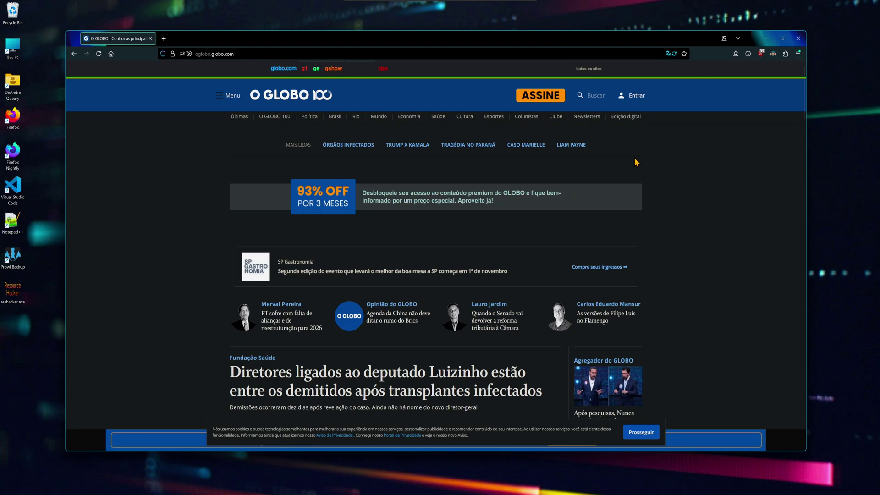
scroll(634, 158, "down", 4)
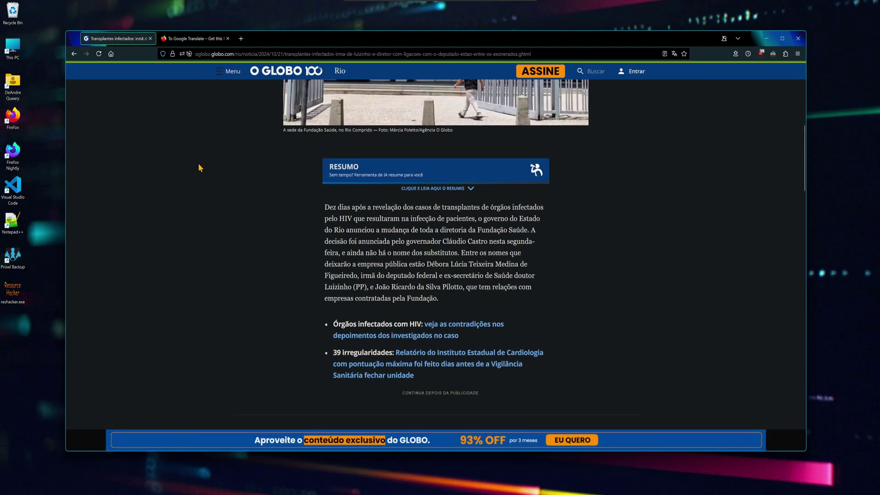
Step: Translate the whole O Globo article into English in a Google Translate tab (auto/en)
right_click(200, 167)
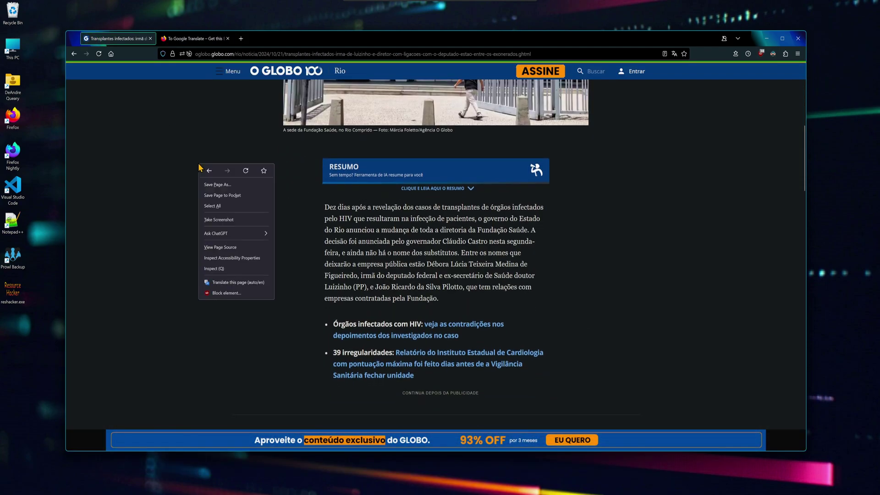
left_click(239, 282)
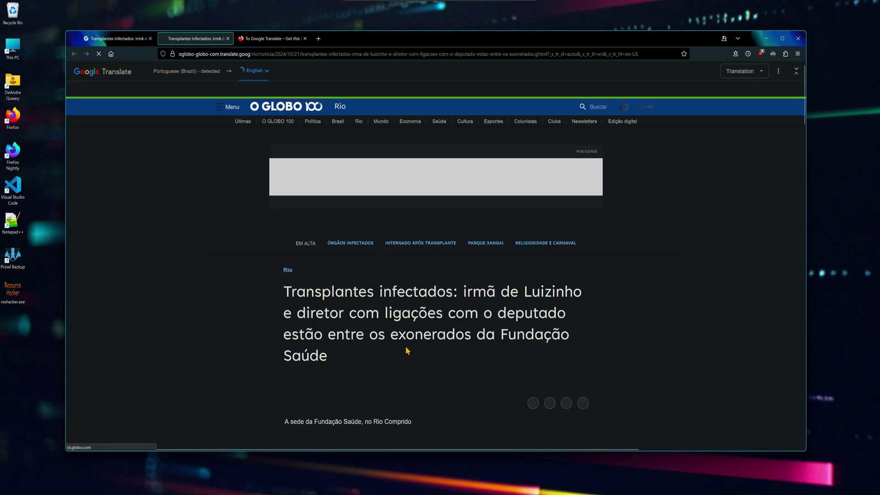
left_click(783, 172)
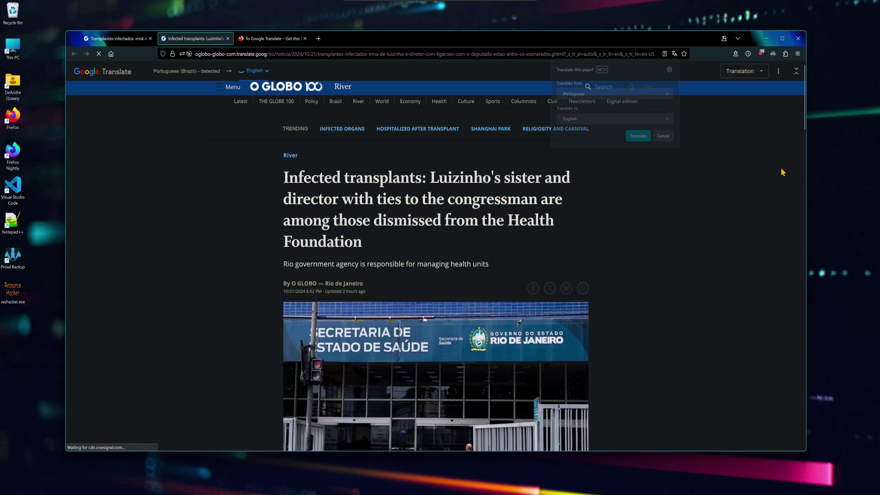
scroll(783, 173, "down", 10)
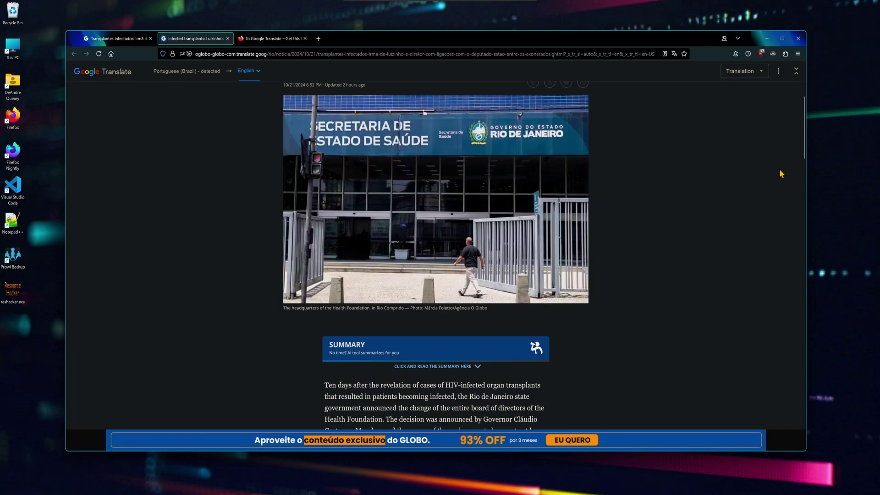
Step: Translate the original article's first paragraph into English with To Google Translate (auto/en)
key("ctrl+shift+Tab")
left_click_drag(441, 300, 324, 206)
right_click(365, 217)
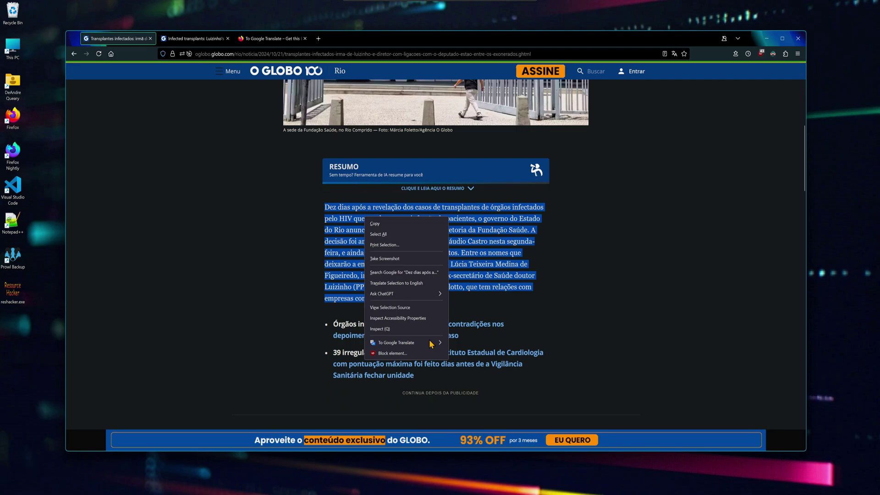
mouse_move(431, 344)
left_click(472, 345)
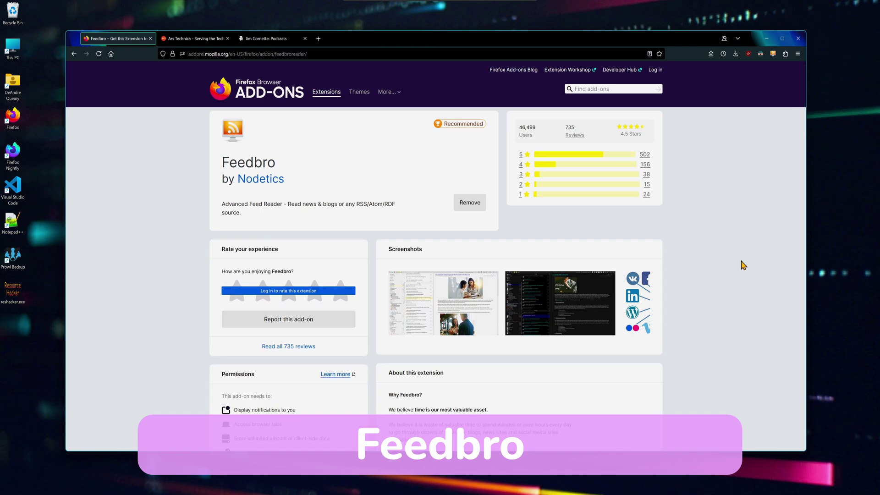
Step: Find and subscribe Feedbro to the feed on the Ars Technica homepage
key("ctrl+Tab")
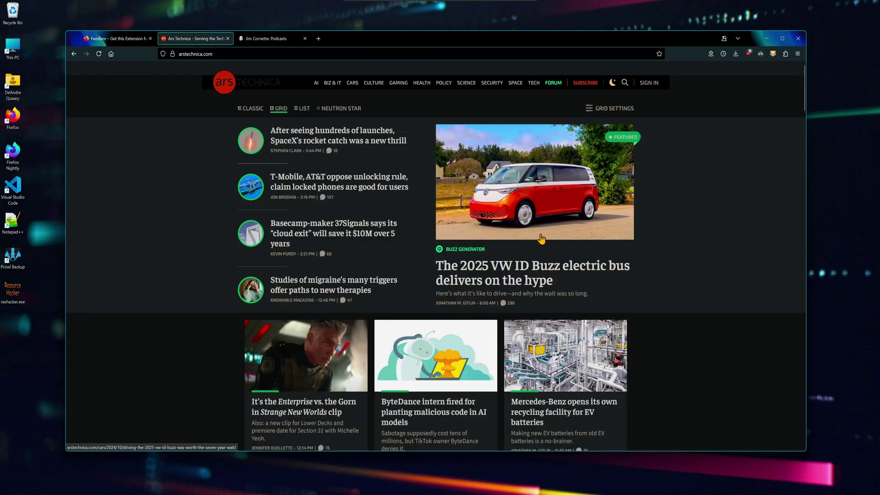
left_click(775, 56)
left_click(656, 76)
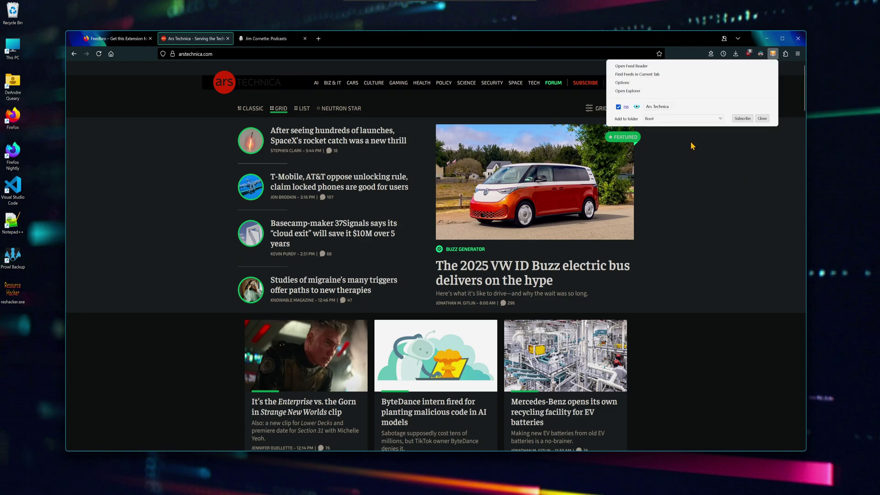
left_click(742, 119)
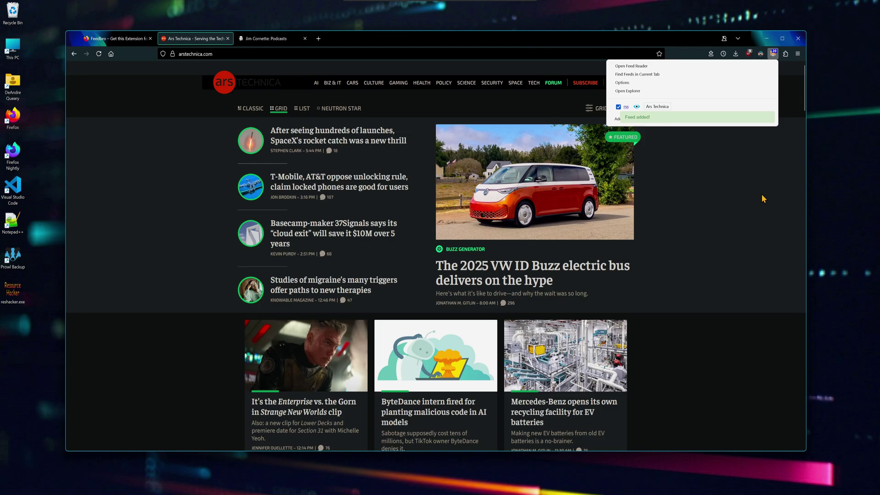
Step: Open the Feedbro reader and read the first Ars Technica article in full
left_click(632, 66)
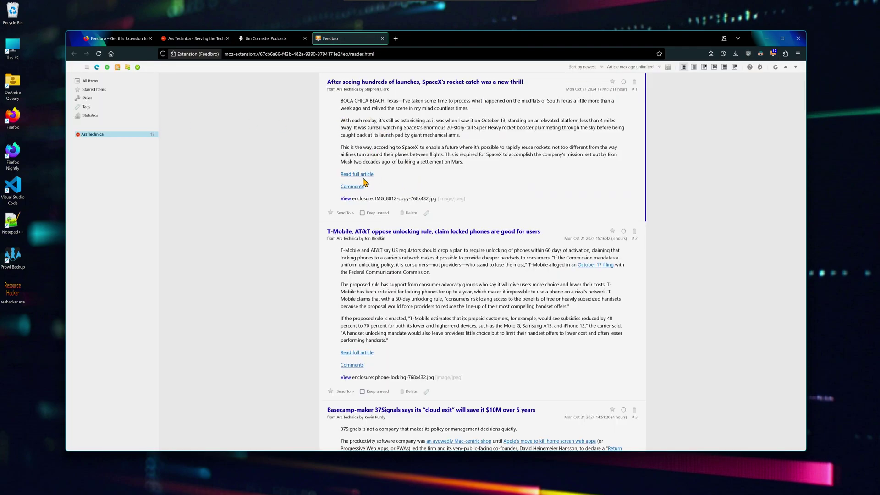
left_click(362, 174)
key("ctrl+w")
Step: Copy the Jim Cornette Experience podcast.rss feed address
left_click(284, 40)
scroll(291, 283, "down", 10)
key("ctrl+Tab")
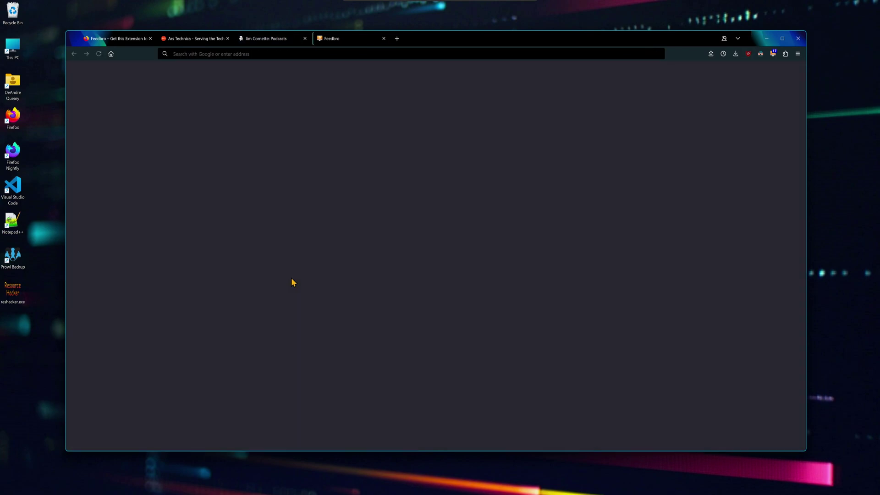
left_click(391, 53)
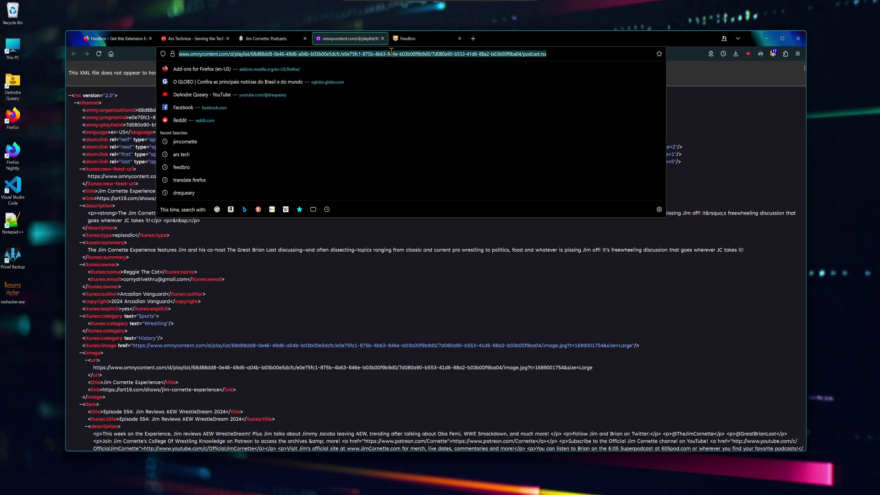
right_click(392, 54)
left_click(422, 99)
Step: Add the copied podcast feed URL as a new Feedbro feed and save it
left_click(416, 40)
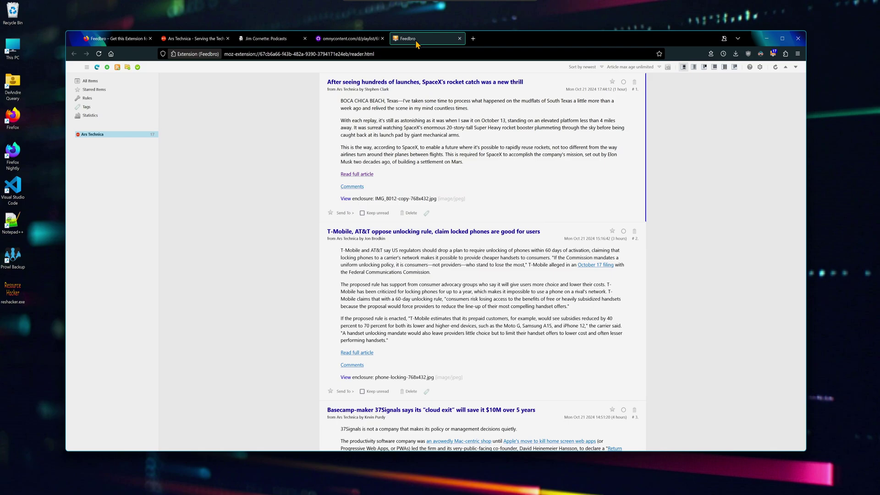
left_click(117, 68)
right_click(445, 199)
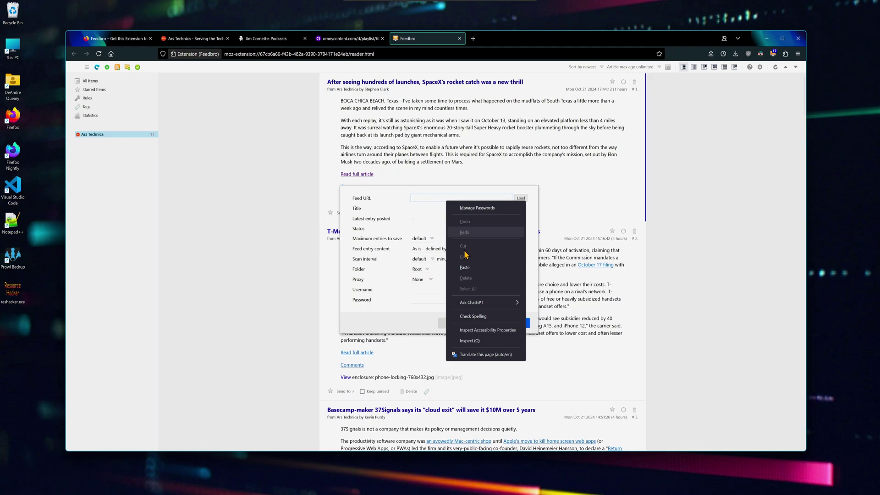
left_click(467, 269)
left_click(430, 207)
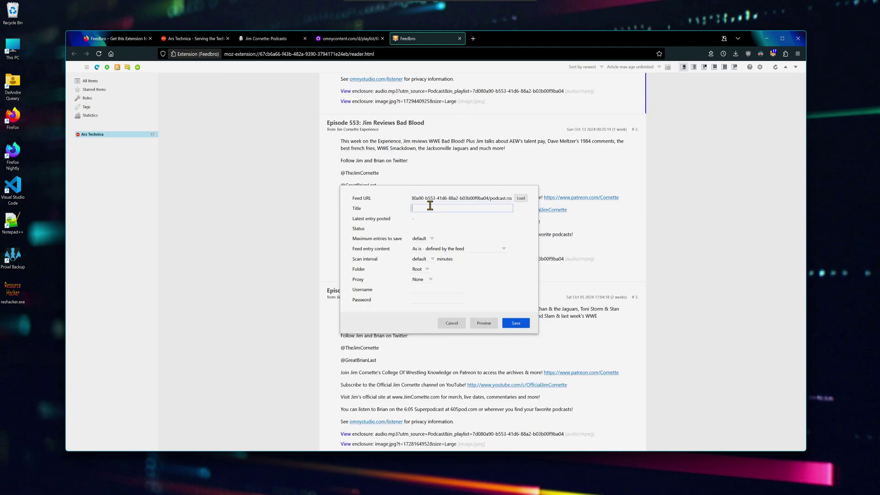
key("Return")
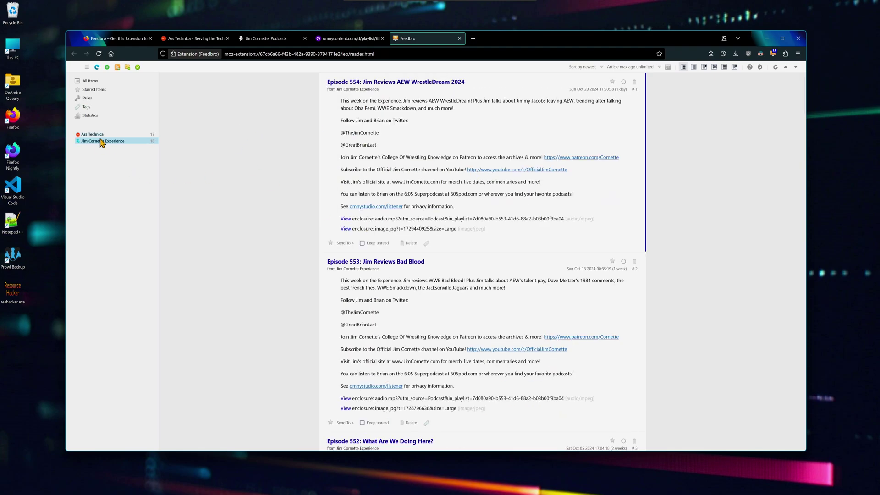
Step: Switch the Feedbro reader to a headline list with split view and scroll the articles
left_click(692, 70)
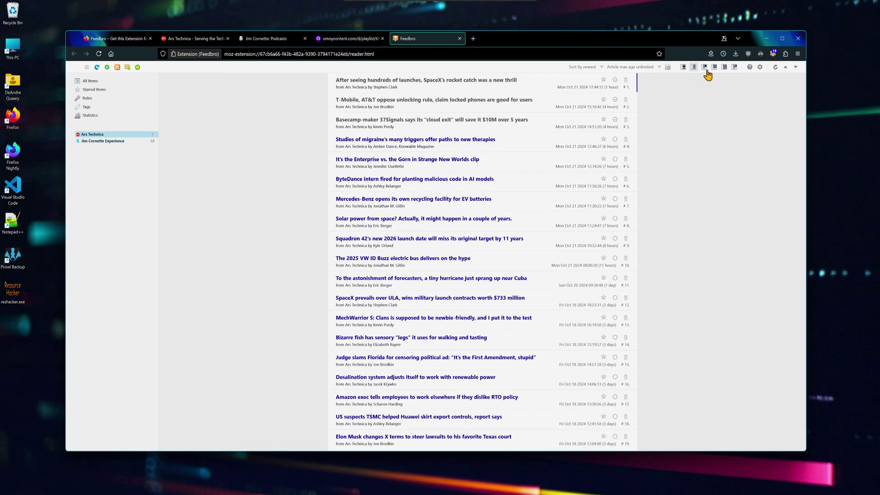
left_click(705, 68)
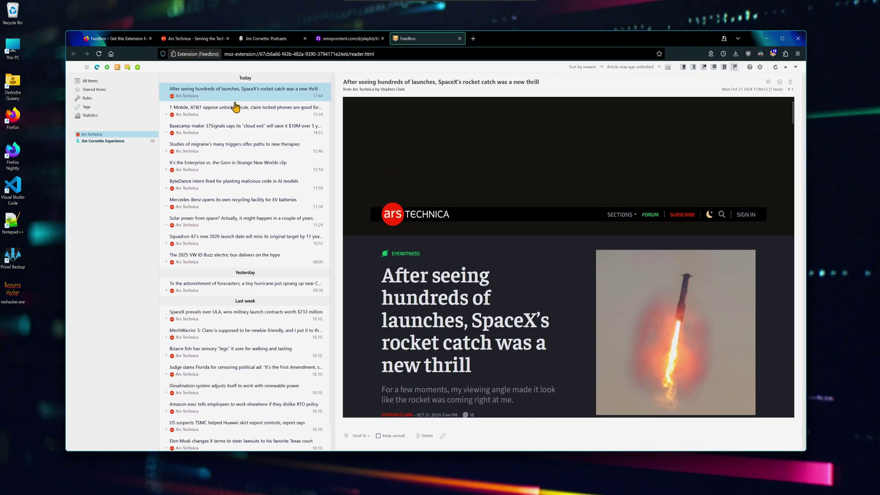
scroll(495, 236, "down", 15)
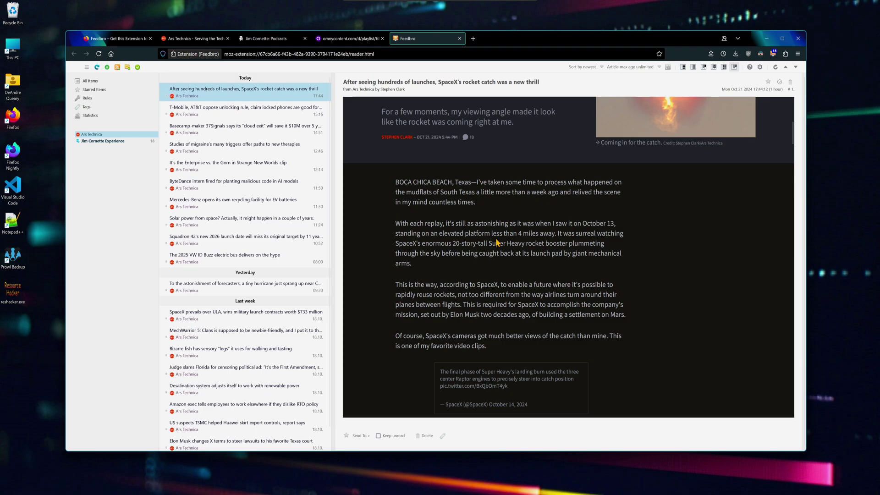
scroll(511, 242, "down", 3)
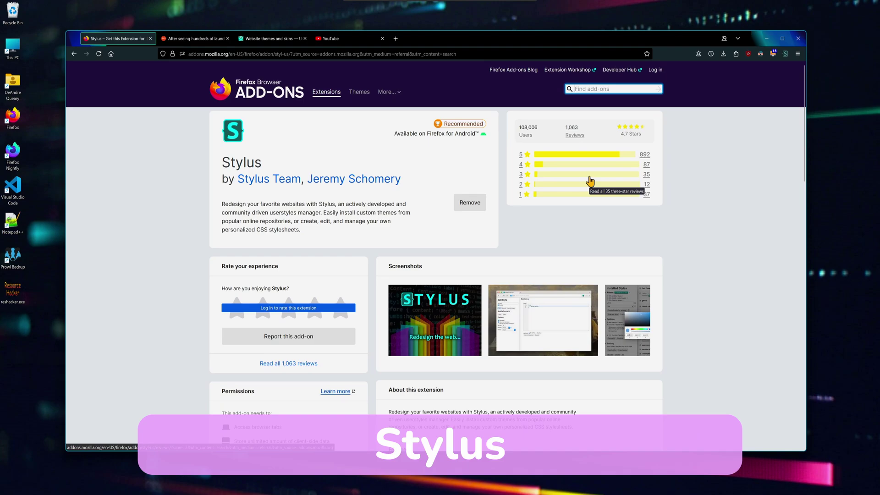
Step: Copy the CSS selector of the Ars Technica Most Read block using the inspector
key("ctrl+Tab")
key("ctrl+shift+i")
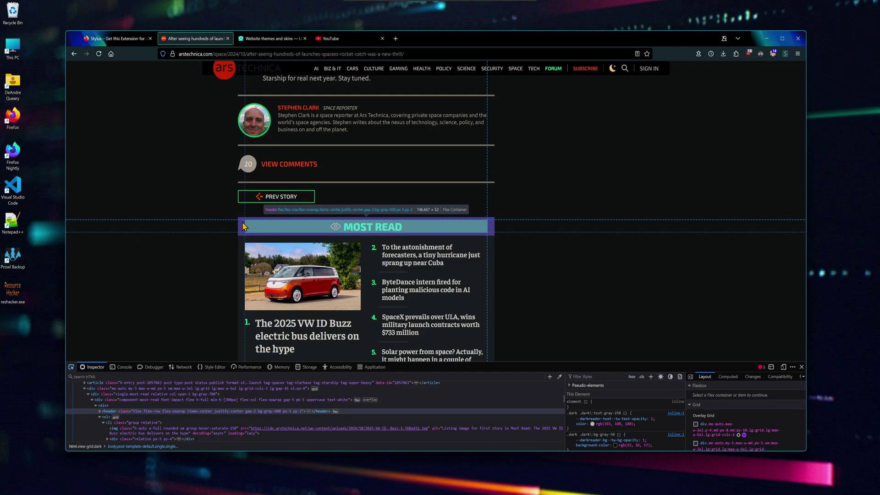
left_click(241, 238)
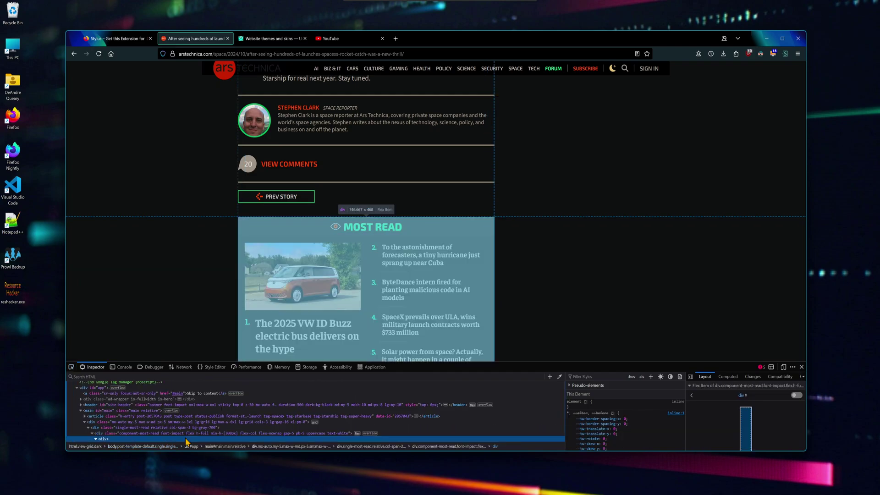
right_click(186, 441)
mouse_move(239, 397)
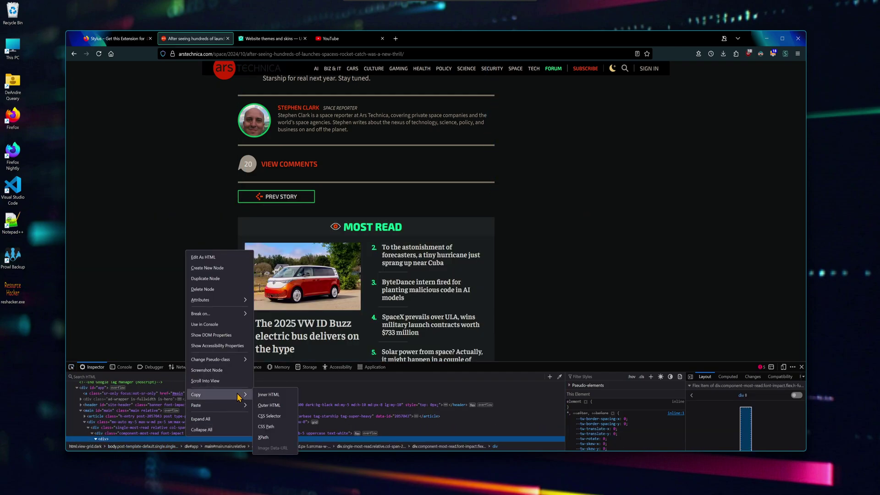
left_click(271, 419)
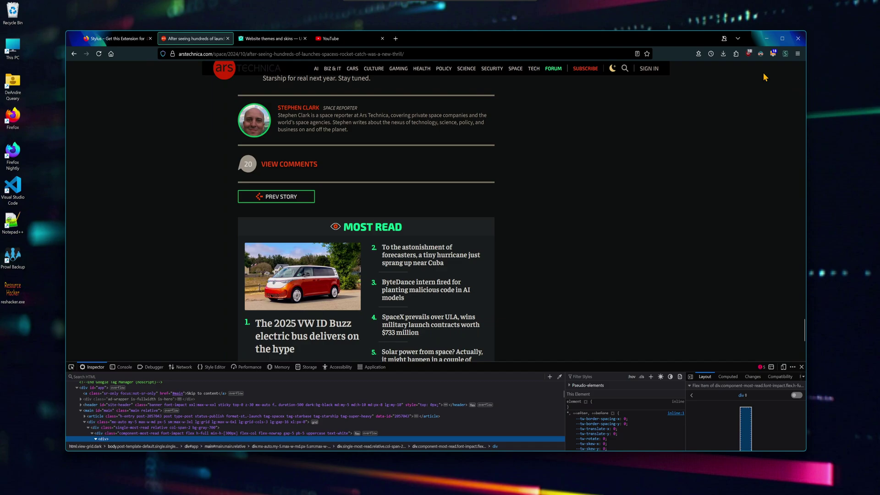
Step: Create and save a Stylus style for arstechnica.com applying display: none to that selector
left_click(786, 53)
left_click(729, 95)
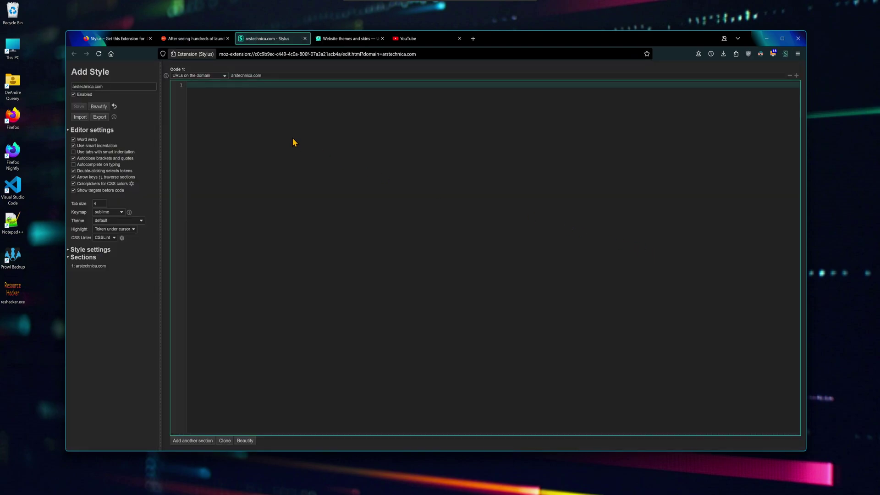
right_click(232, 89)
left_click(264, 132)
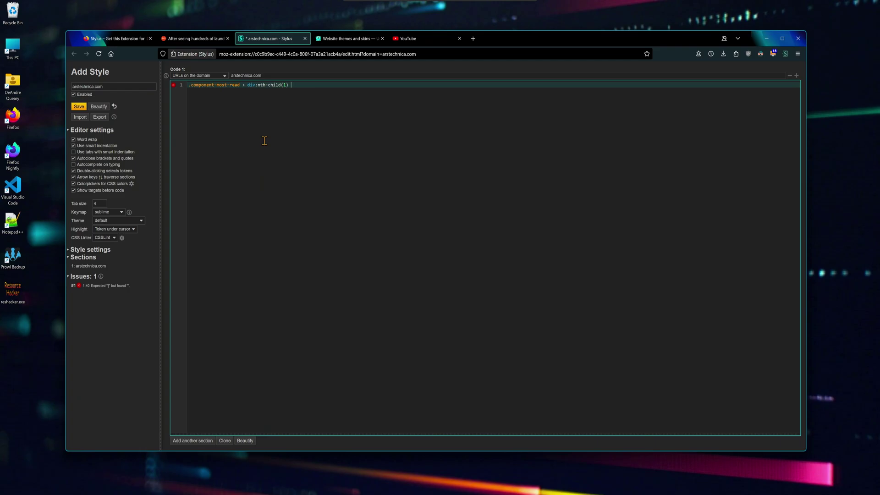
type("{")
key("Return")
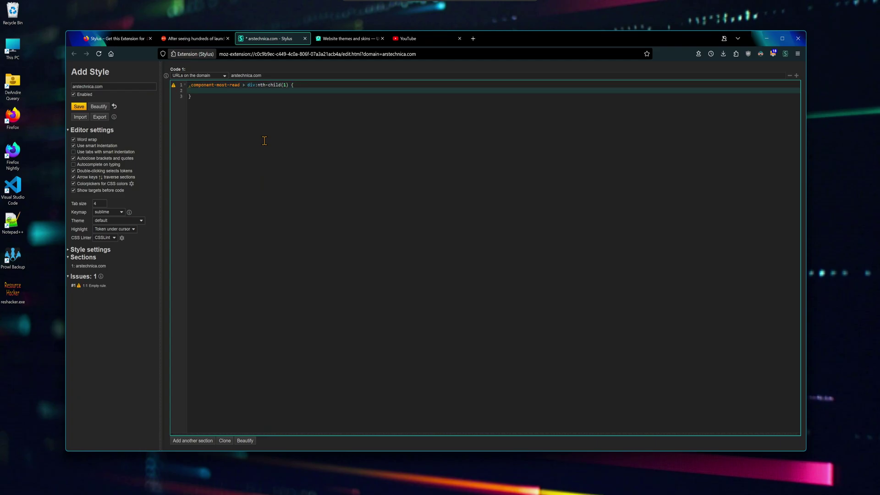
type("display: none;")
key("ctrl+s")
Step: Check the Ars Technica article, close developer tools, and switch to UserStyles.world
left_click(207, 39)
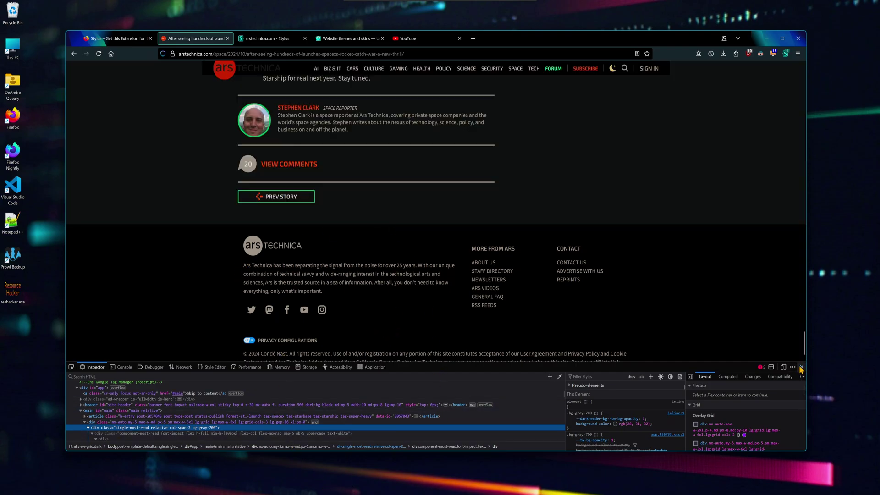
key("F12")
left_click(348, 40)
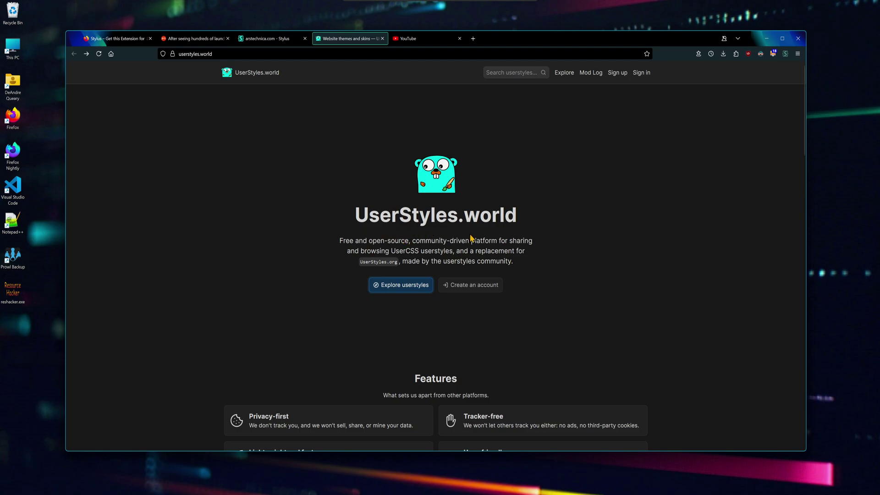
Step: Browse Explore userstyles and open the YouTube Black Edition style page
left_click(419, 286)
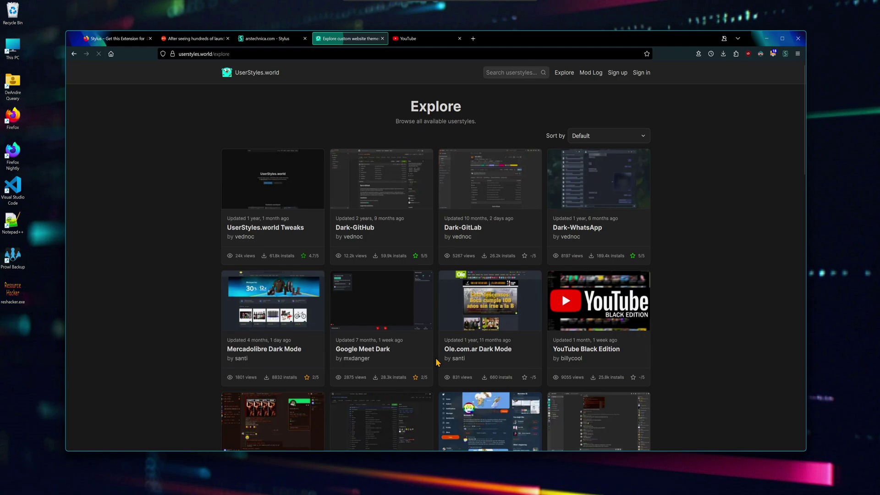
scroll(455, 254, "down", 3)
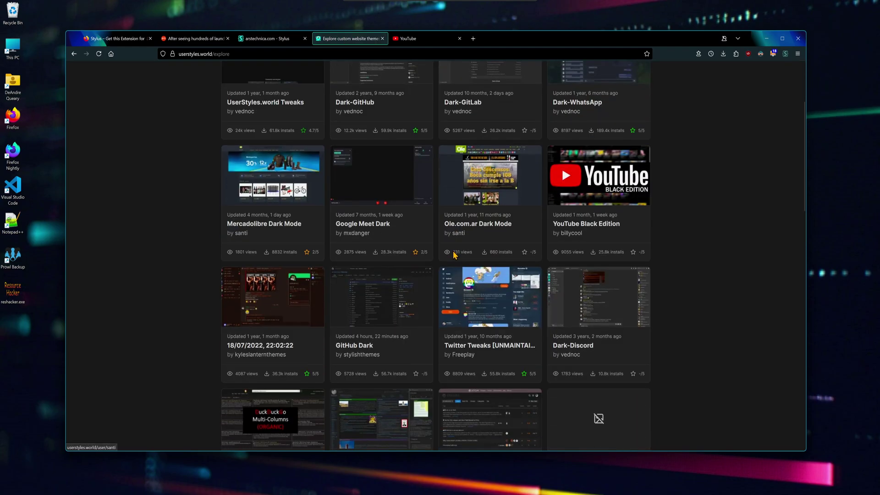
scroll(454, 254, "down", 4)
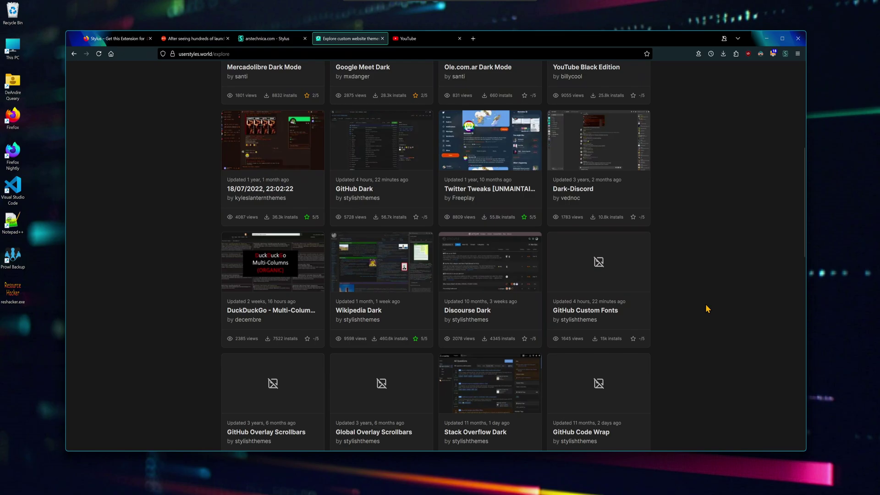
scroll(581, 316, "up", 5)
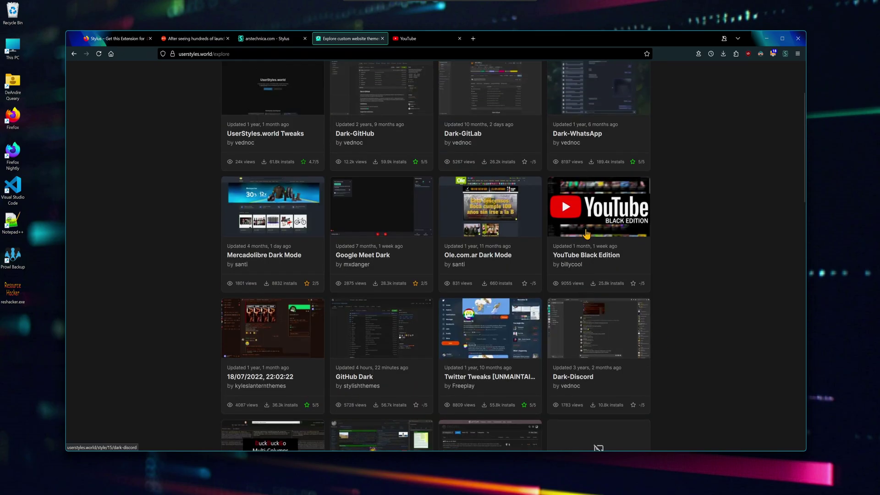
left_click(587, 234)
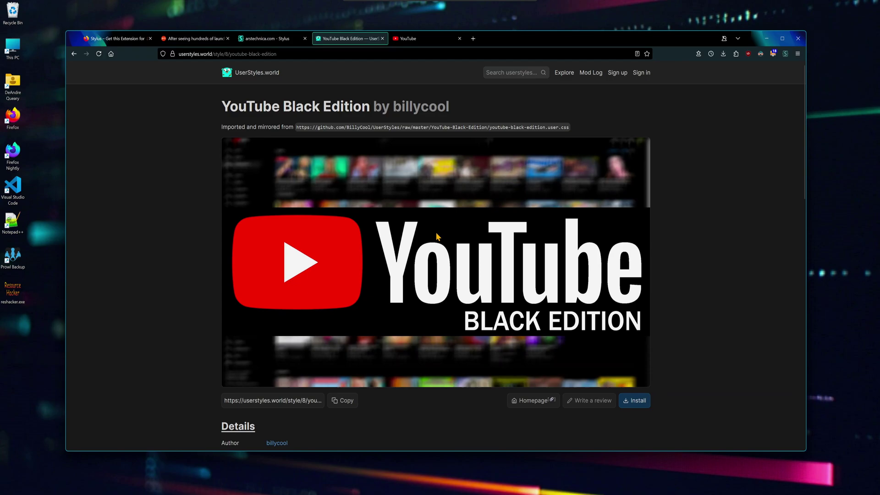
Step: Install YouTube Black Edition and set YouTube's appearance to Use device theme
left_click(635, 401)
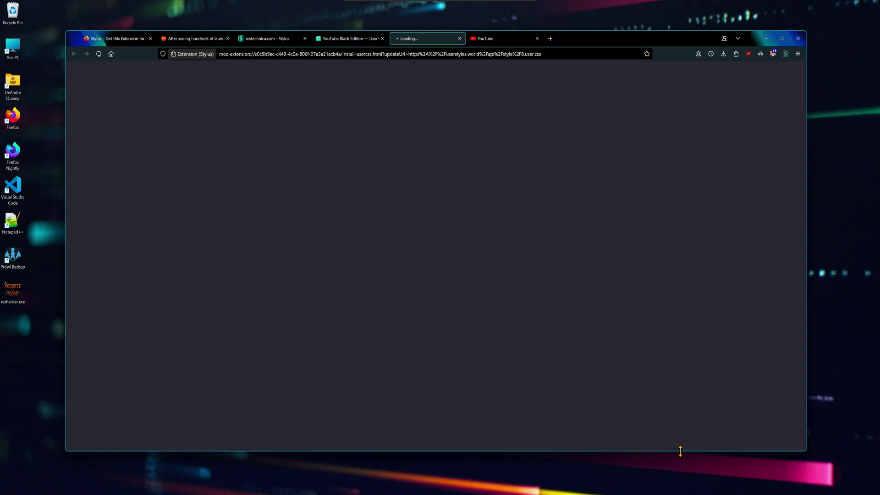
left_click(86, 94)
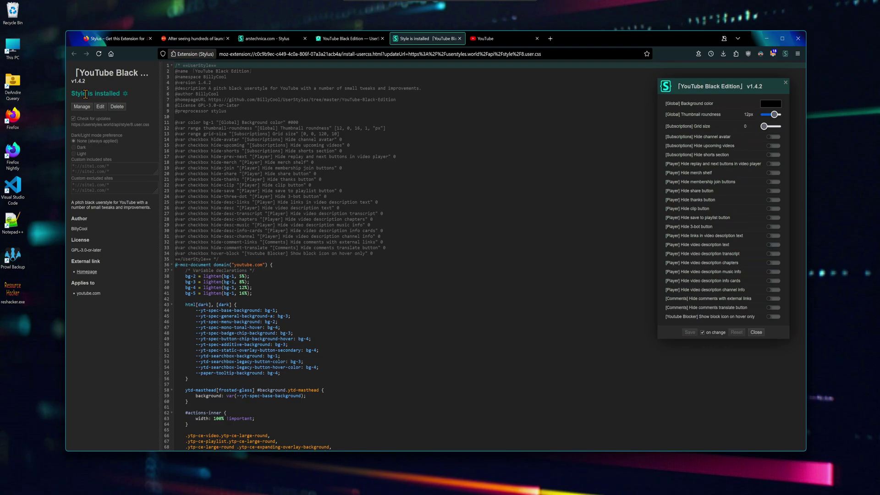
left_click(484, 38)
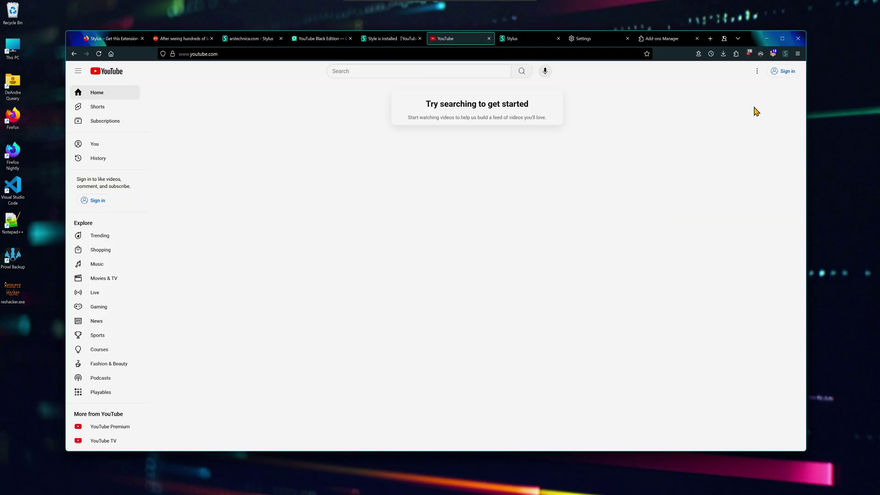
left_click(757, 73)
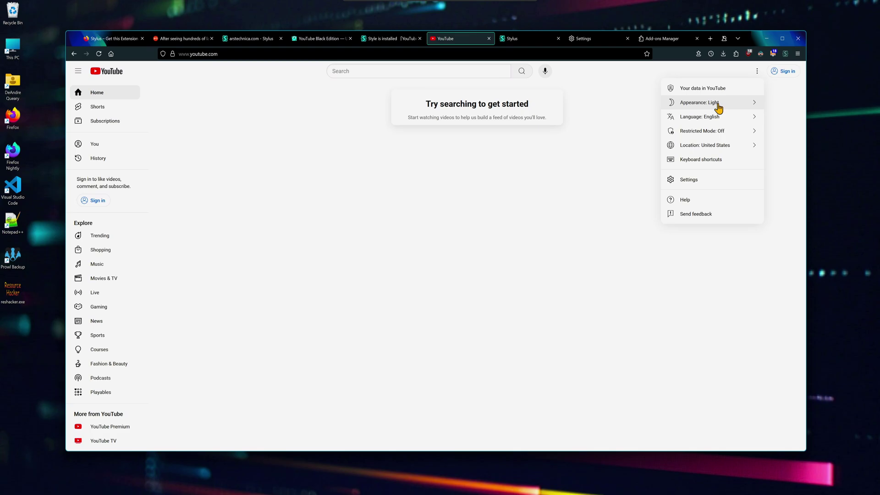
left_click(716, 104)
left_click(692, 119)
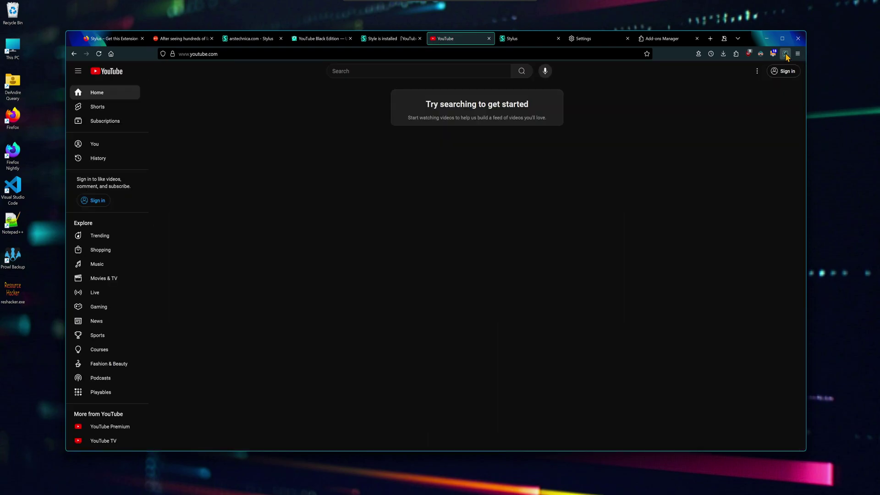
Step: Enable YouTube Black Edition in the Stylus popup and view the black Subscriptions feed
left_click(786, 54)
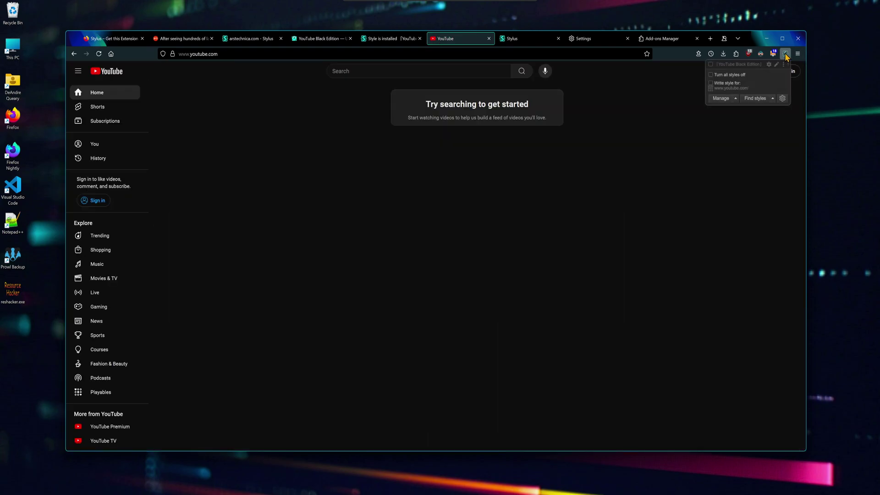
left_click(711, 65)
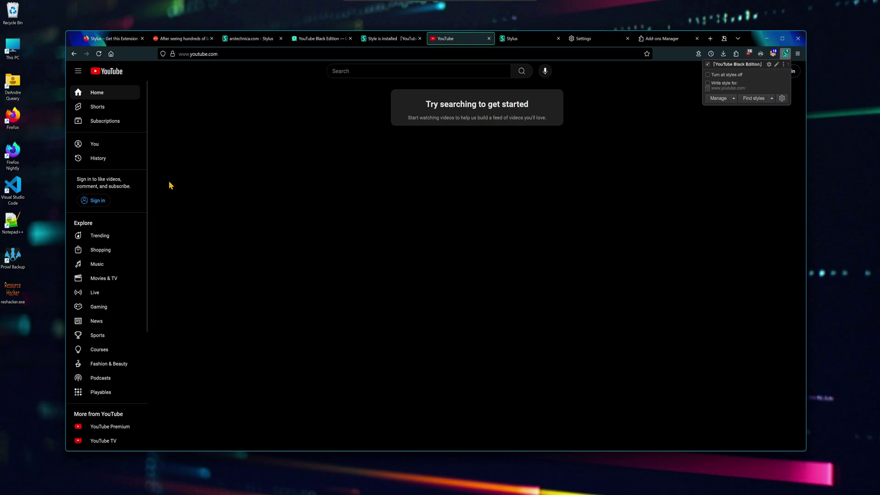
left_click(110, 122)
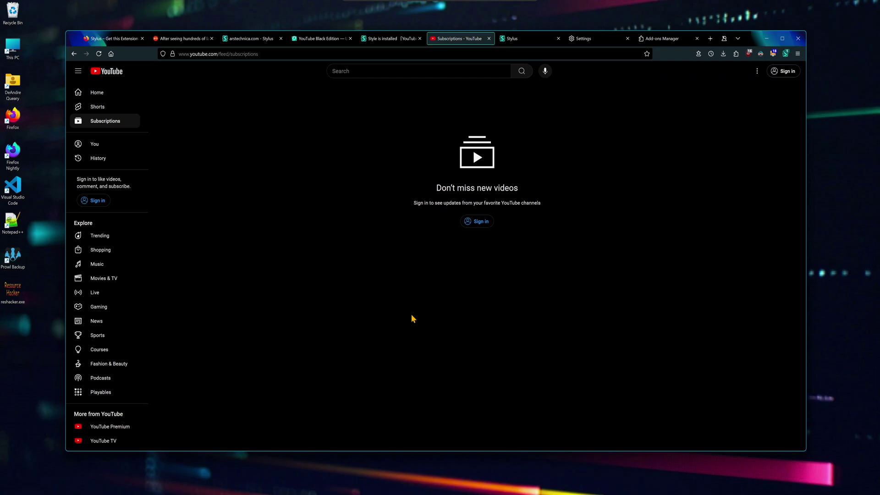
left_click(583, 39)
scroll(330, 304, "down", 3)
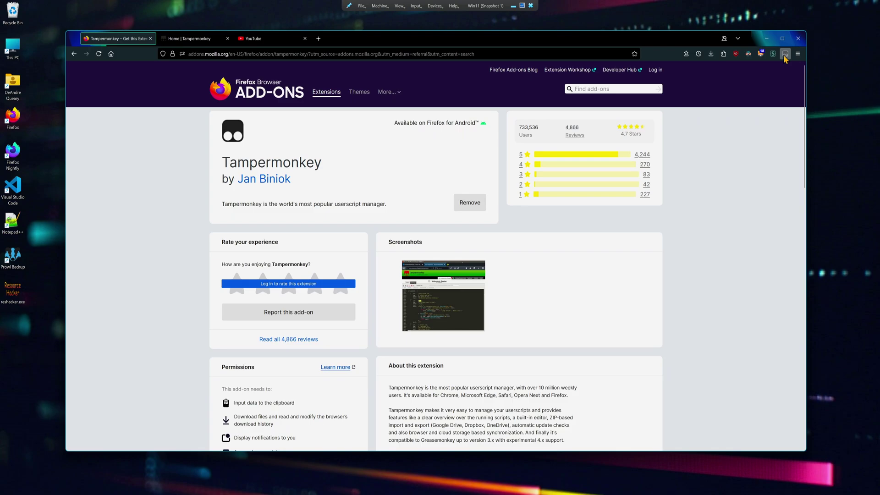
Step: Open the Hide YouTube Shorts script from the Tampermonkey dashboard, then return to Home | Tampermonkey
left_click(786, 53)
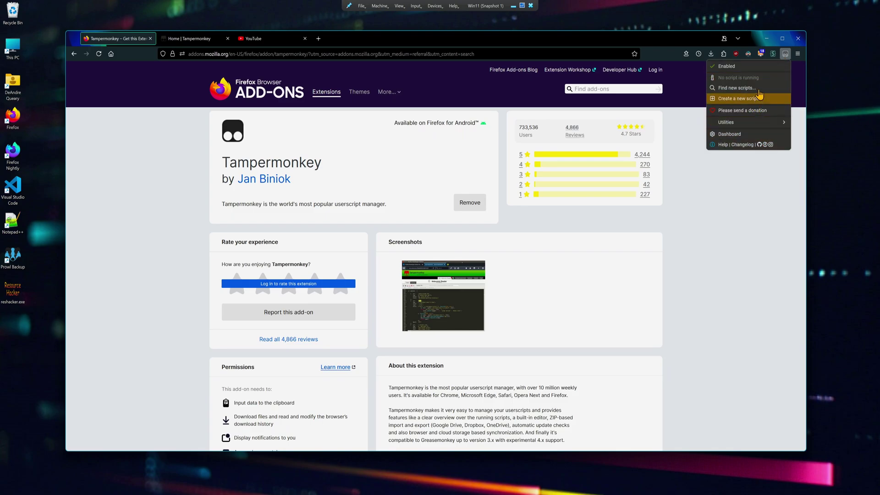
left_click(744, 133)
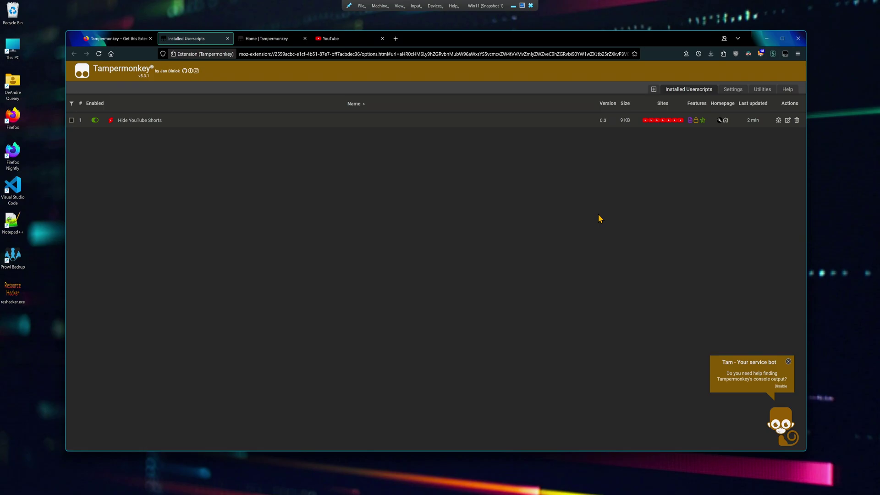
left_click(366, 121)
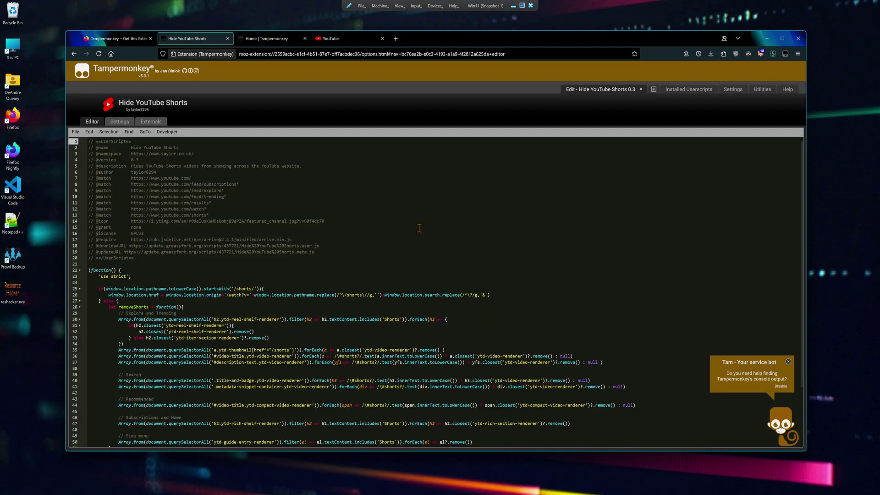
key("alt+Left")
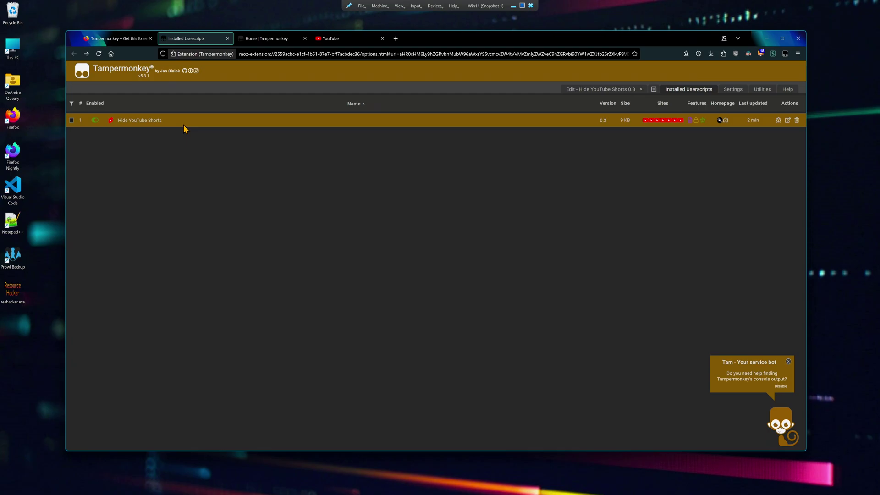
key("ctrl+Tab")
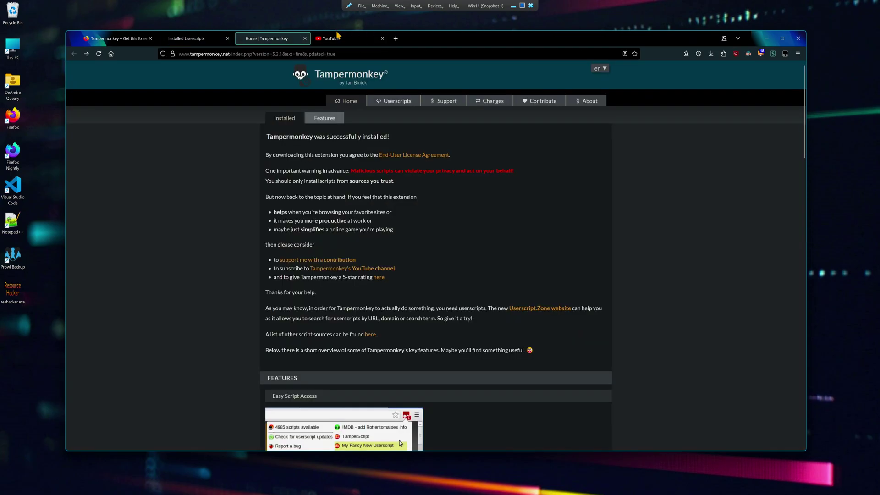
Step: From the YouTube Sports page, search Userscript.Zone via Tampermonkey for 'youtube autoplay channel'
left_click(337, 38)
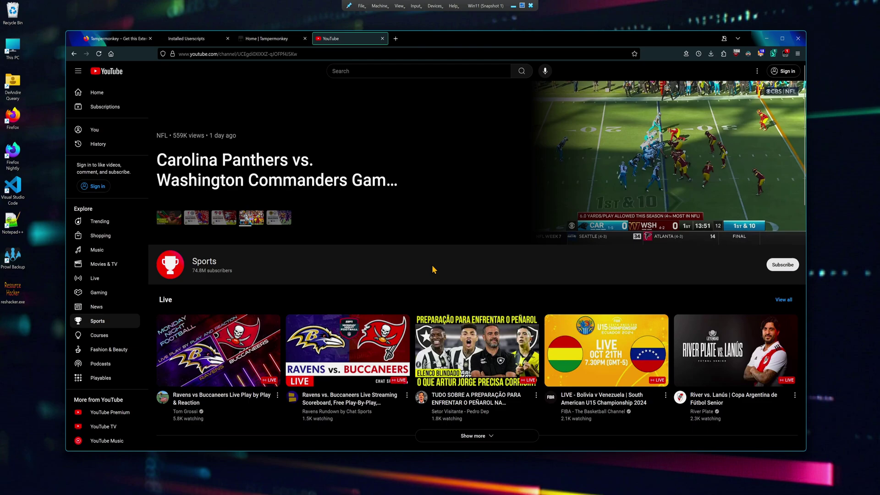
scroll(432, 265, "down", 8)
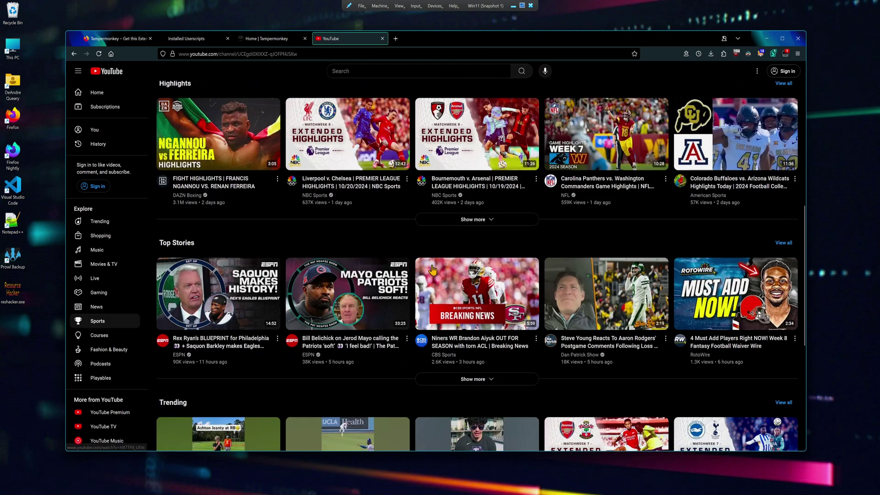
scroll(432, 271, "down", 5)
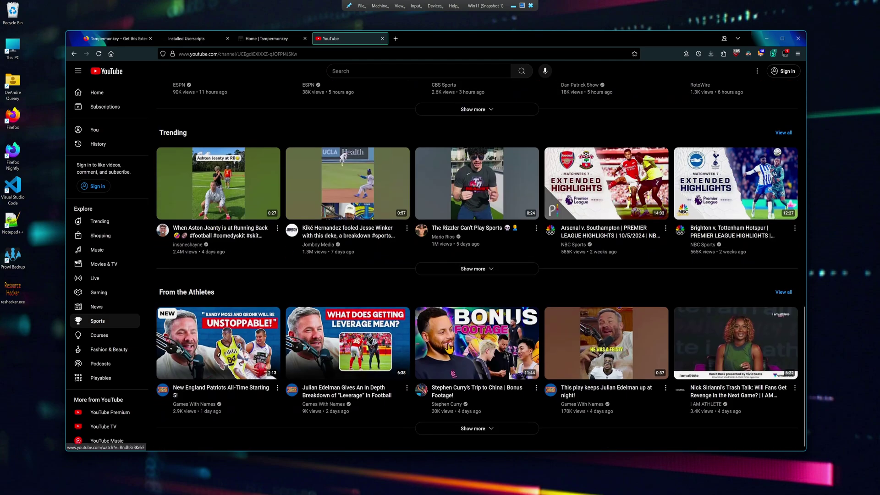
left_click(785, 54)
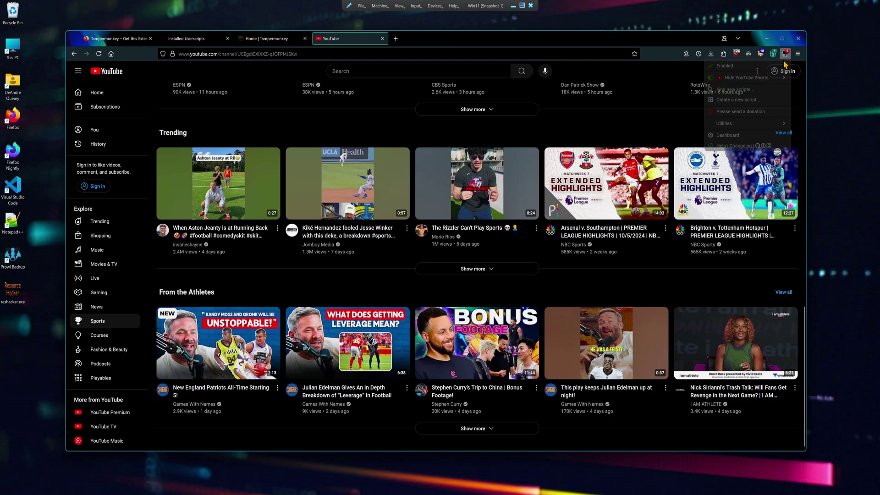
left_click(734, 90)
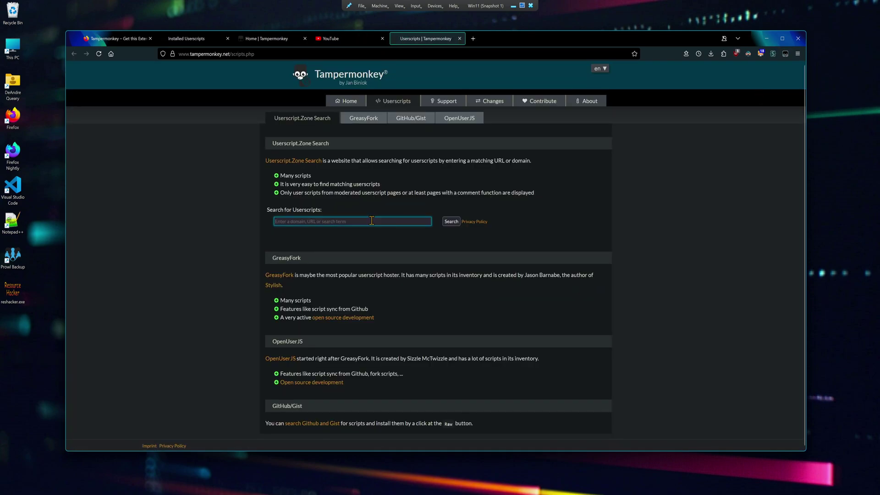
type("youtube autoplay")
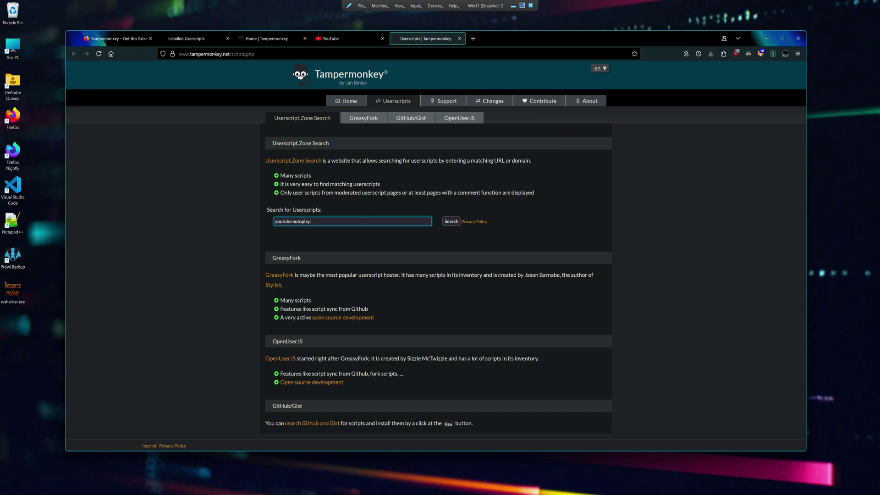
type(" channel")
key("Return")
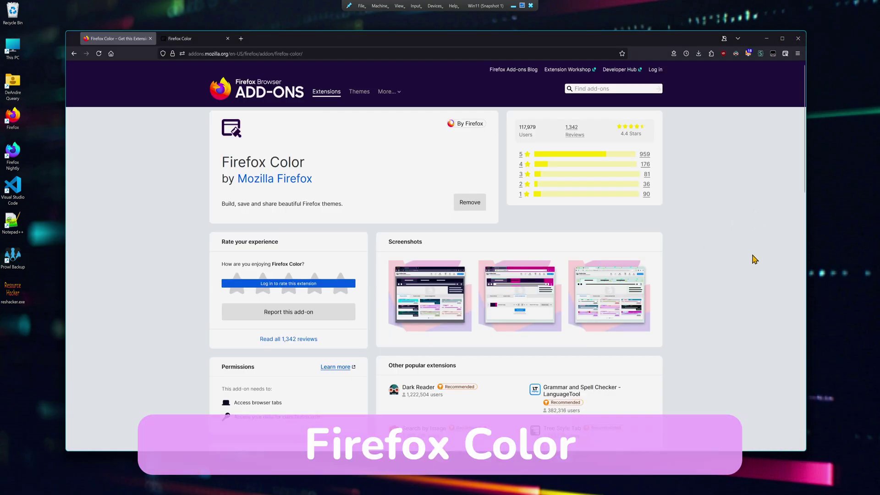
Step: Set Firefox Color's background to cyan and toolbar to dark, then view advanced colours and backgrounds
key("ctrl+Tab")
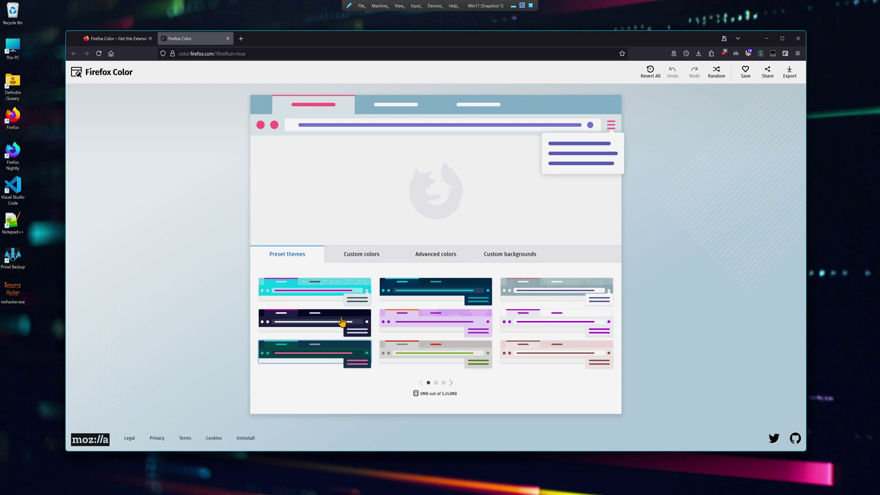
left_click(361, 258)
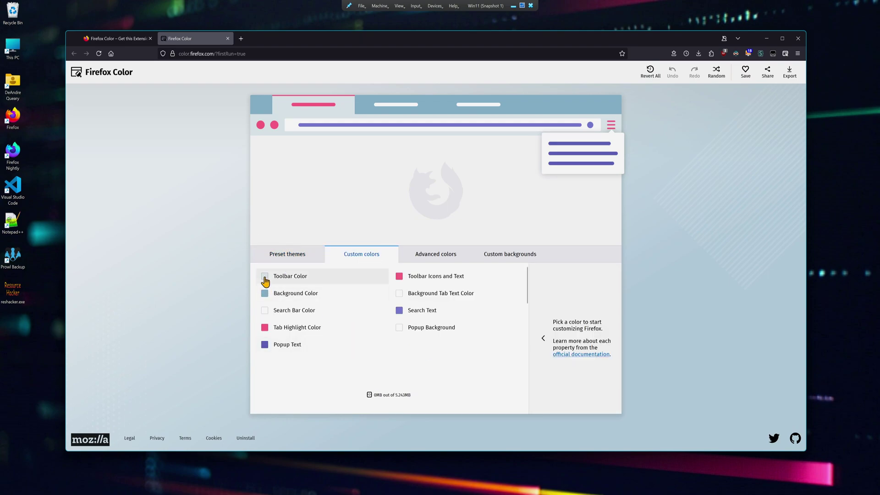
left_click(266, 294)
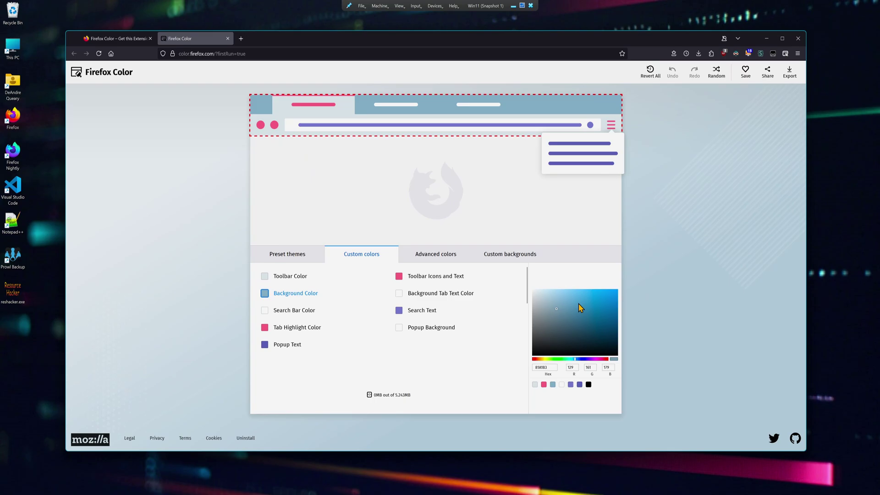
left_click(594, 297)
left_click(290, 276)
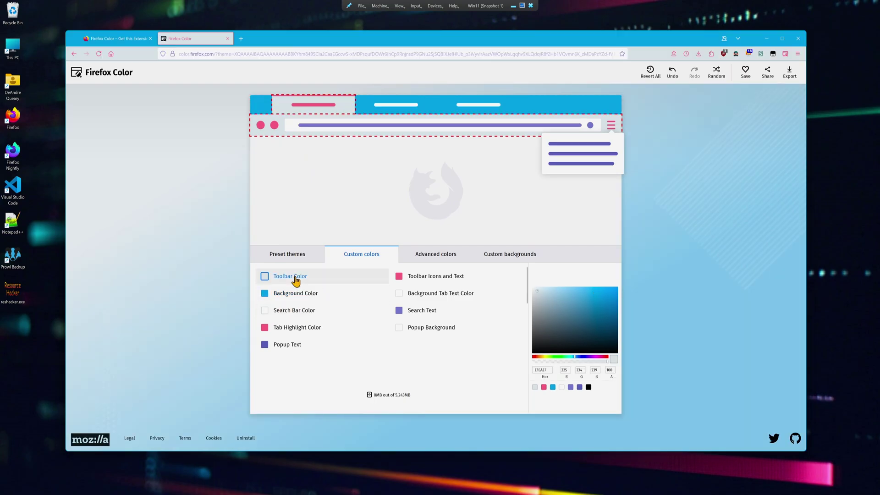
left_click(567, 340)
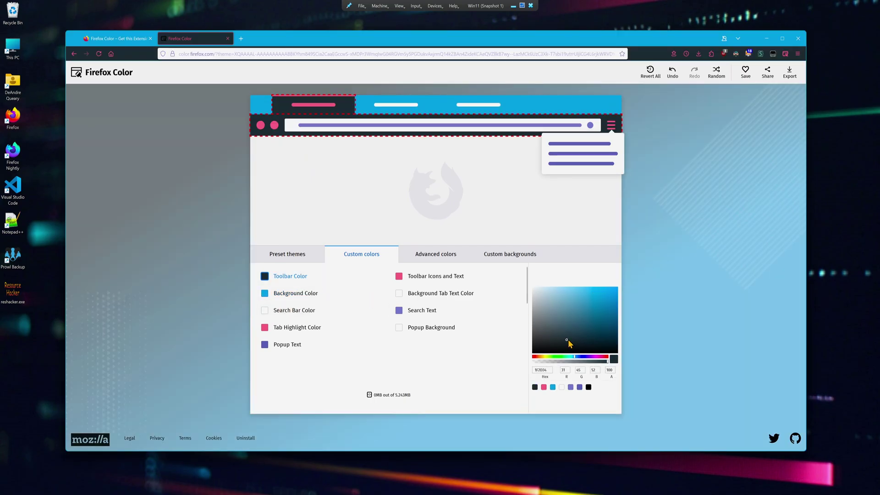
left_click(448, 257)
left_click(448, 258)
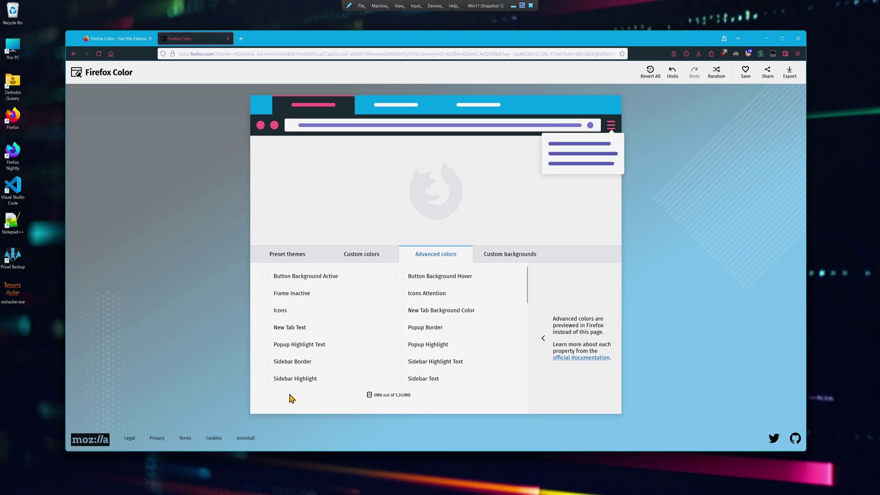
left_click(510, 254)
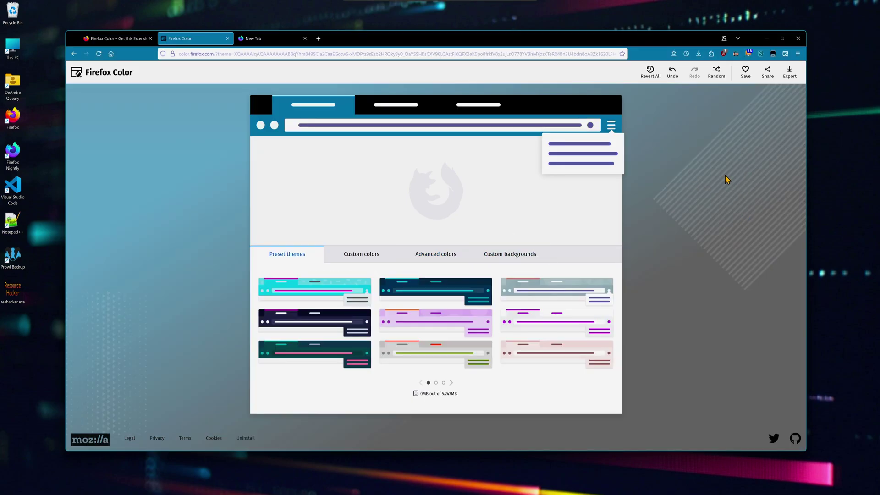
Step: Save and export the custom Firefox Color theme, then view page 1 of the artist's themes
left_click(746, 71)
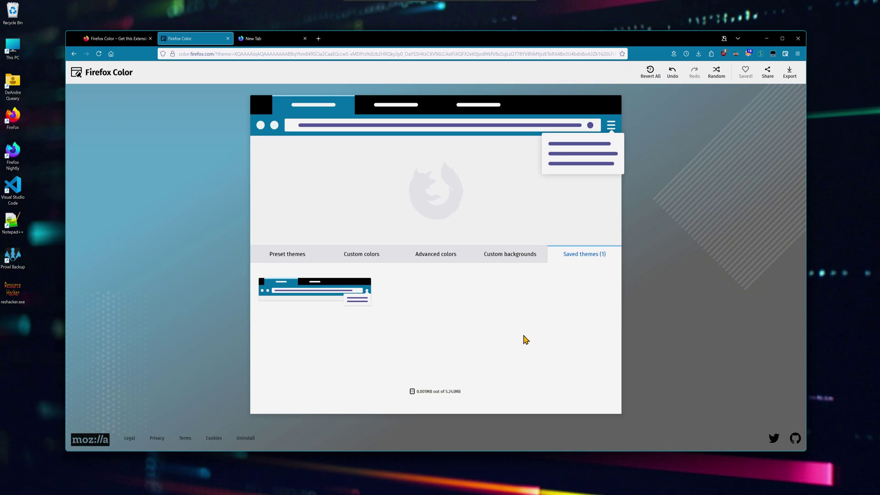
left_click(782, 75)
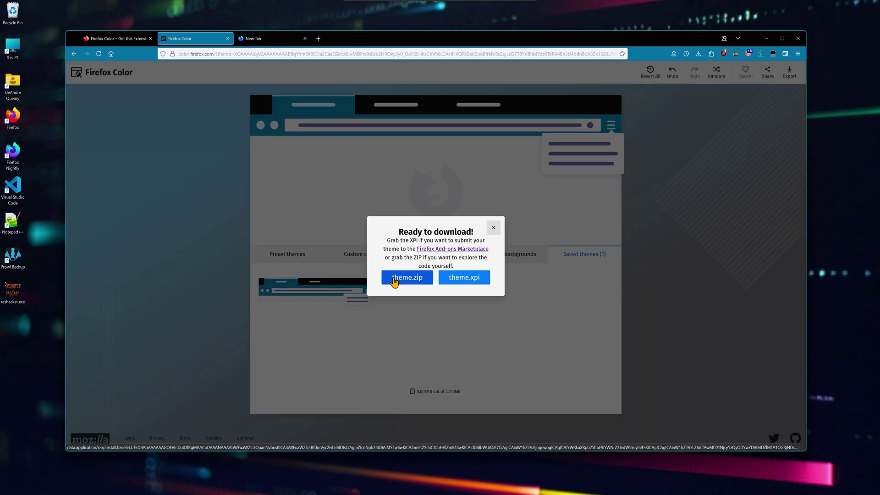
left_click(468, 283)
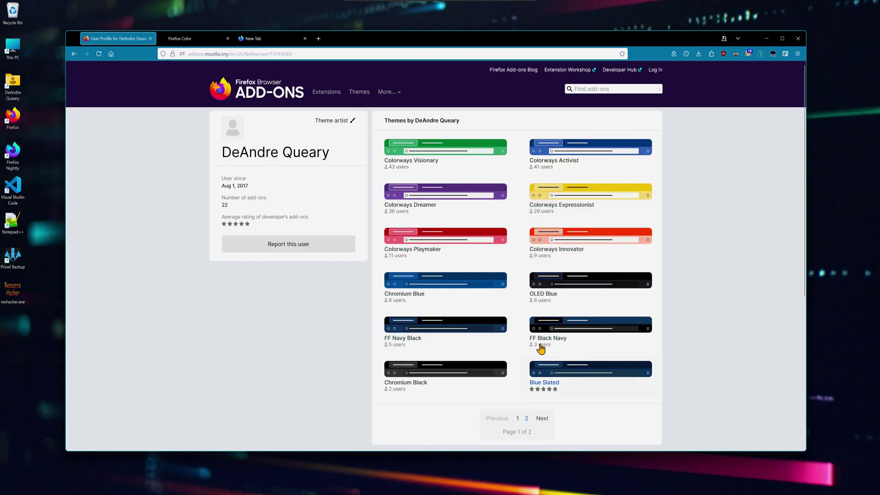
left_click(518, 418)
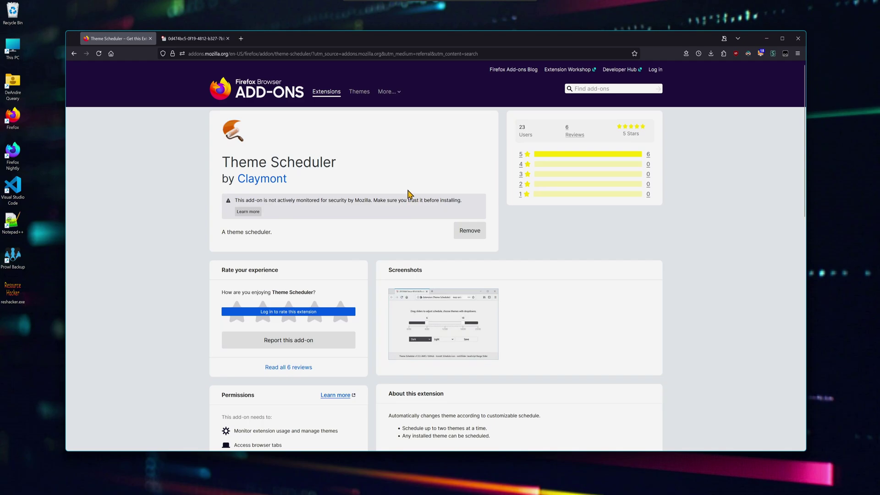
Step: Schedule Alpenglow Developer Dark and Firefox Alpenglow to switch at 9 and 18, and save
key("ctrl+Tab")
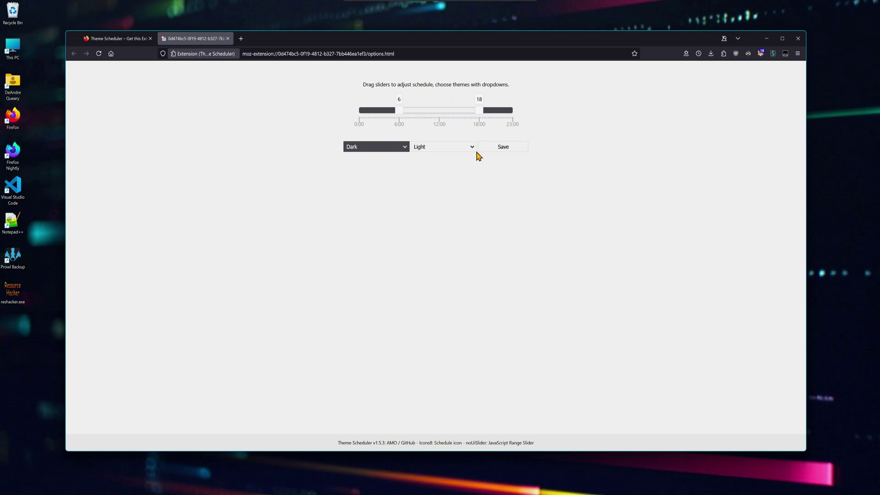
left_click(438, 148)
left_click_drag(406, 112, 429, 113)
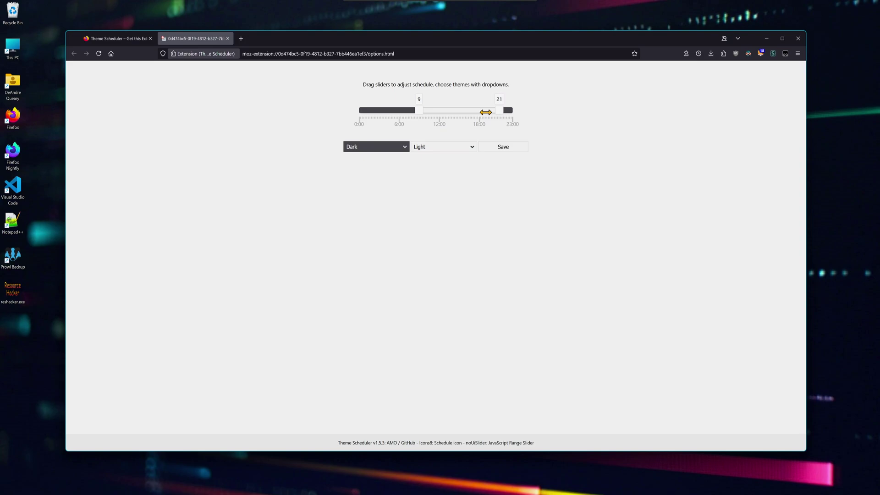
left_click(481, 113)
left_click(391, 150)
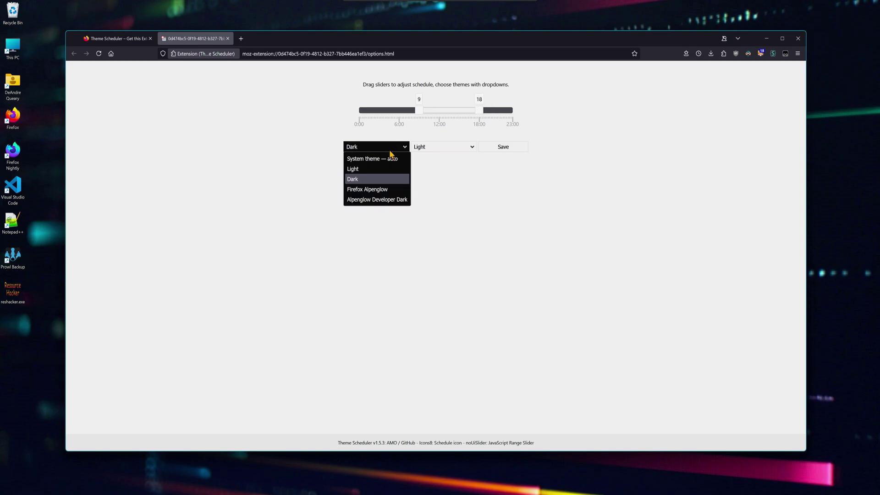
key("Down")
key("Down")
key("Return")
left_click(441, 149)
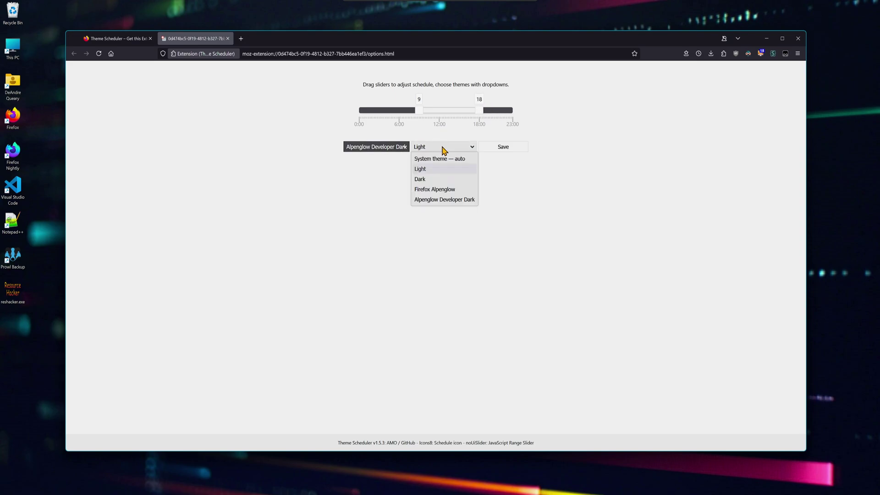
left_click(438, 189)
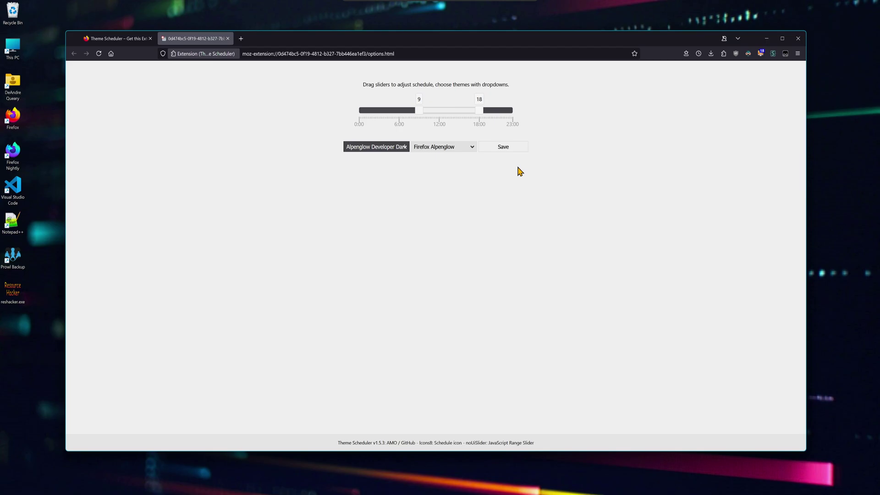
left_click(506, 149)
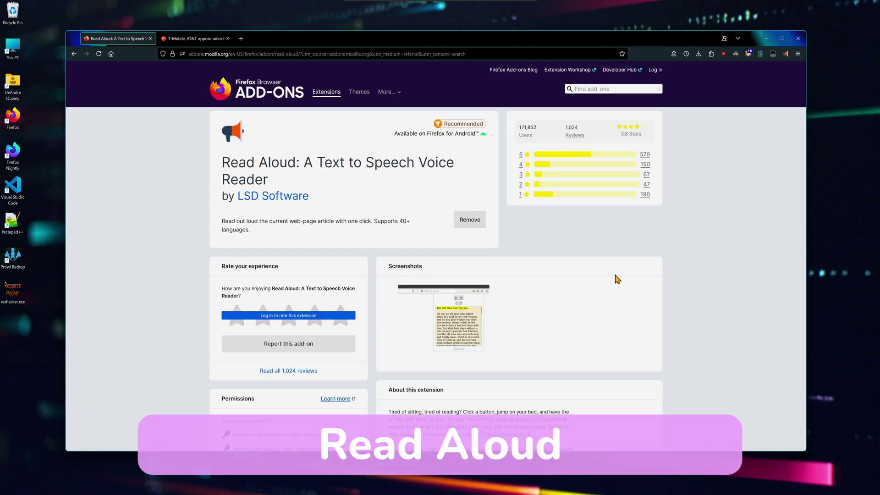
Step: On the T-Mobile article, review Read Aloud's voice options and keep Microsoft Mark
left_click(173, 37)
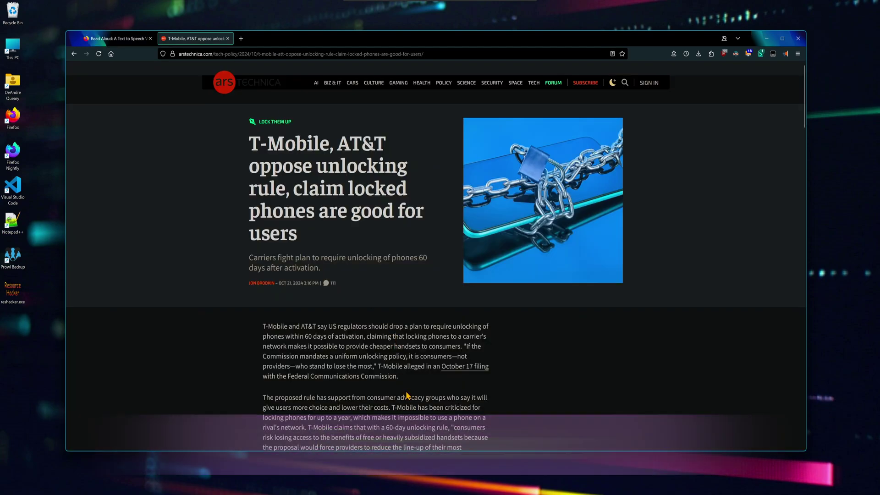
left_click(785, 56)
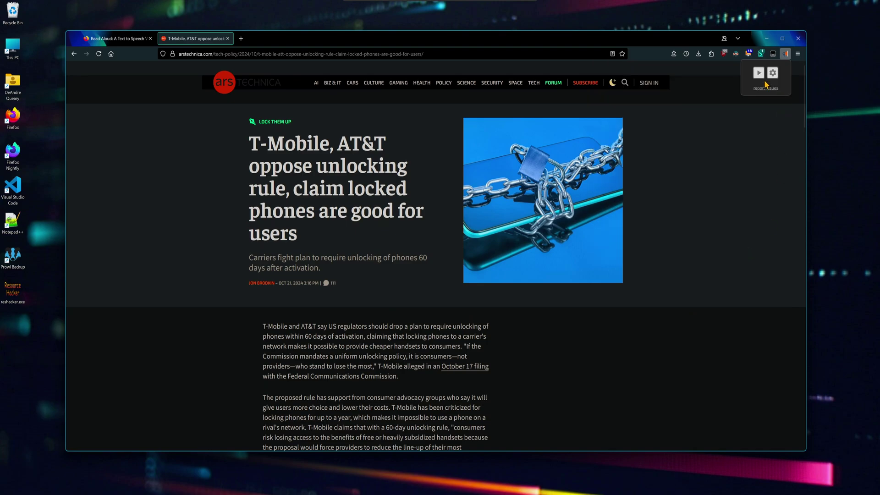
left_click(772, 73)
left_click(728, 106)
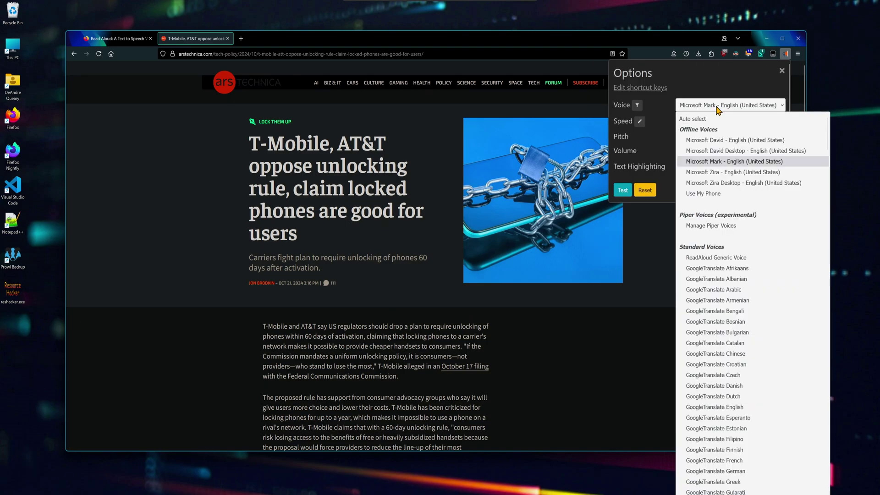
scroll(743, 381, "down", 5)
scroll(743, 392, "up", 10)
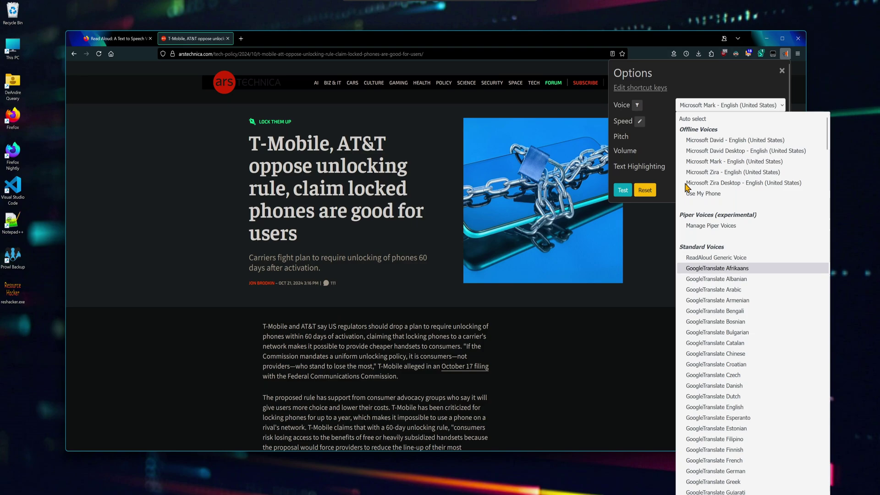
left_click(669, 136)
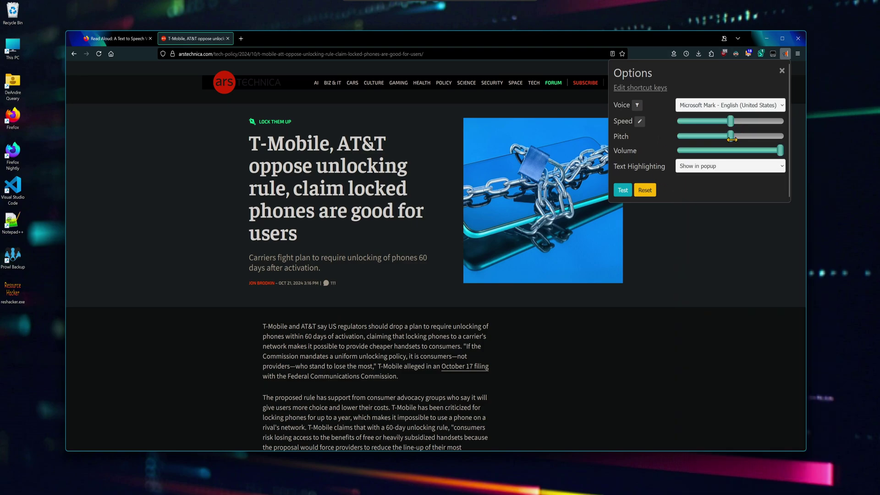
Step: Close the options, select the article's first paragraph and bring up its context menu
key("Escape")
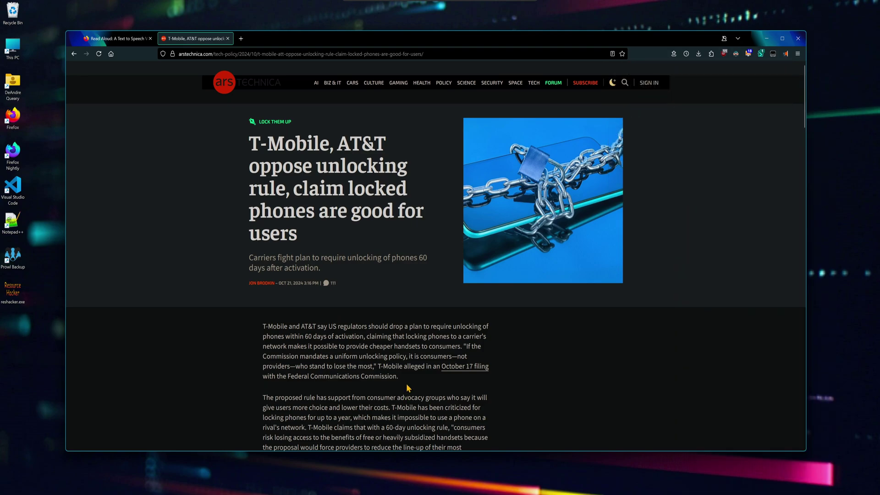
left_click_drag(408, 387, 257, 329)
right_click(337, 348)
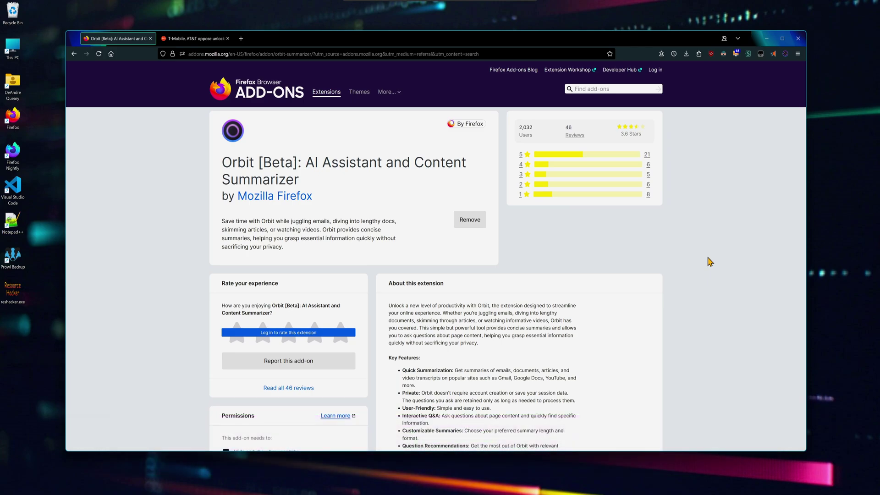
Step: Summarize the T-Mobile and AT&T unlocking article with Orbit
key("ctrl+Tab")
mouse_move(756, 97)
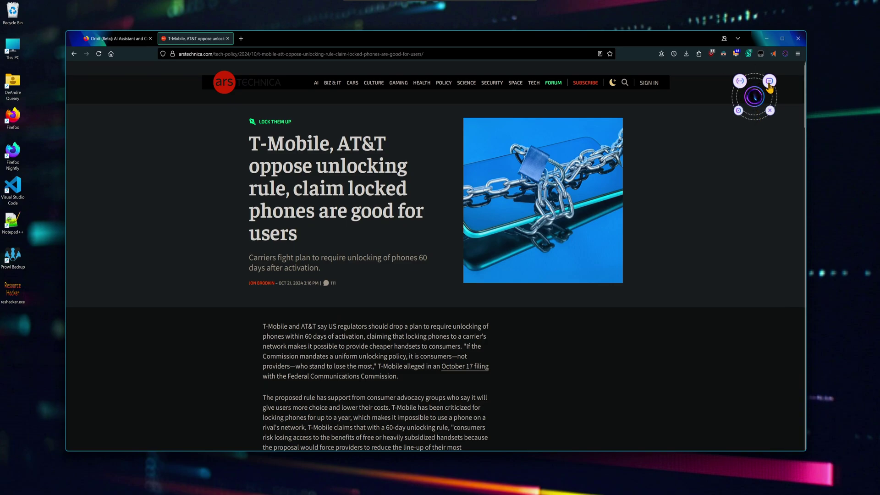
left_click(740, 82)
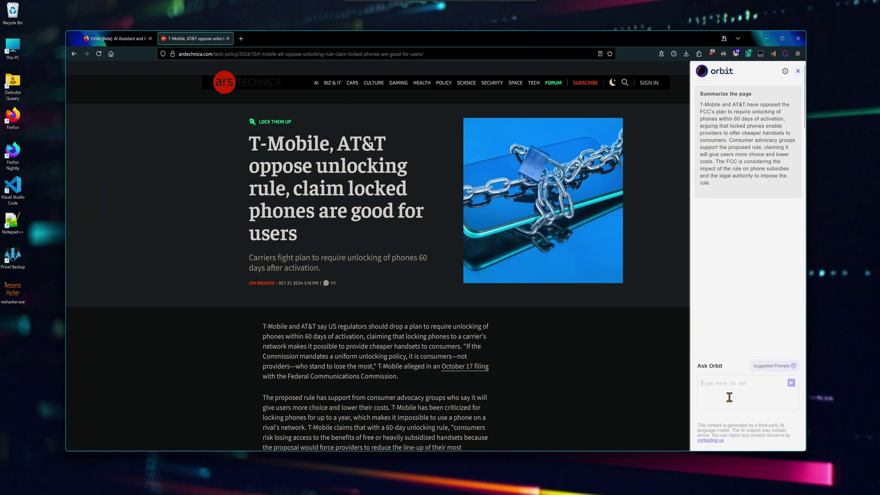
Step: Look through Orbit's settings, including response format and auto-summarize options
left_click(785, 72)
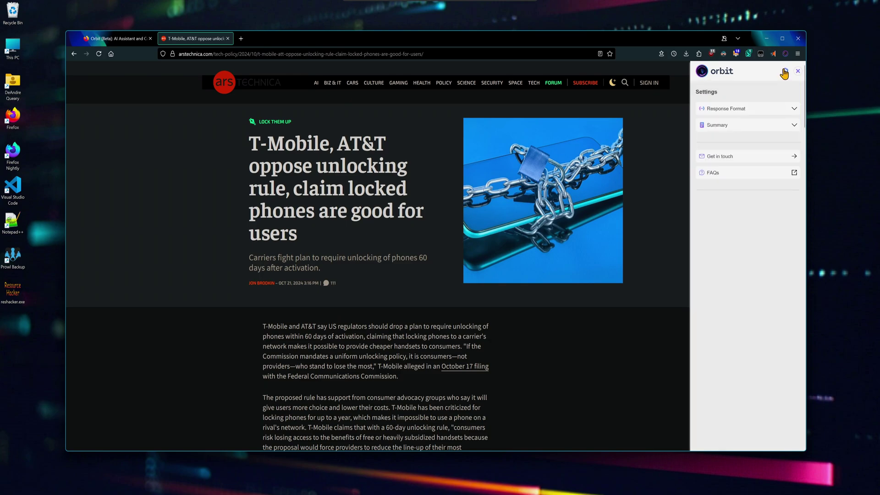
left_click(778, 109)
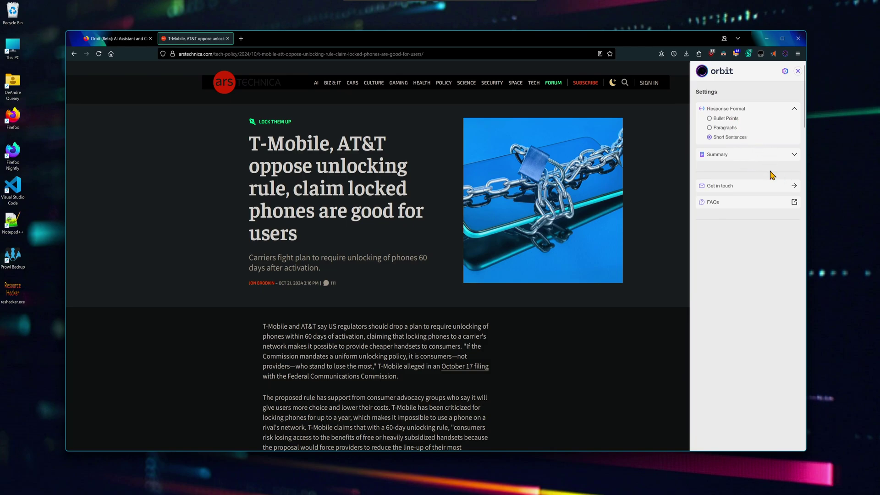
left_click(770, 156)
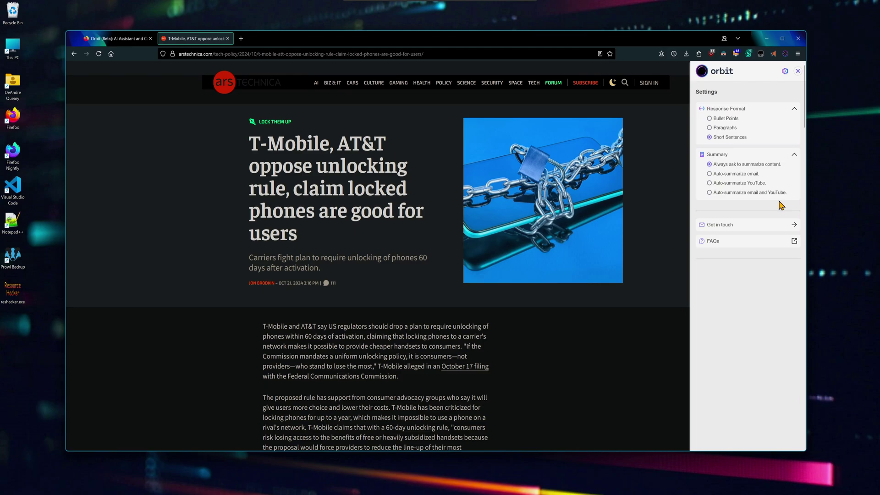
scroll(667, 184, "down", 4)
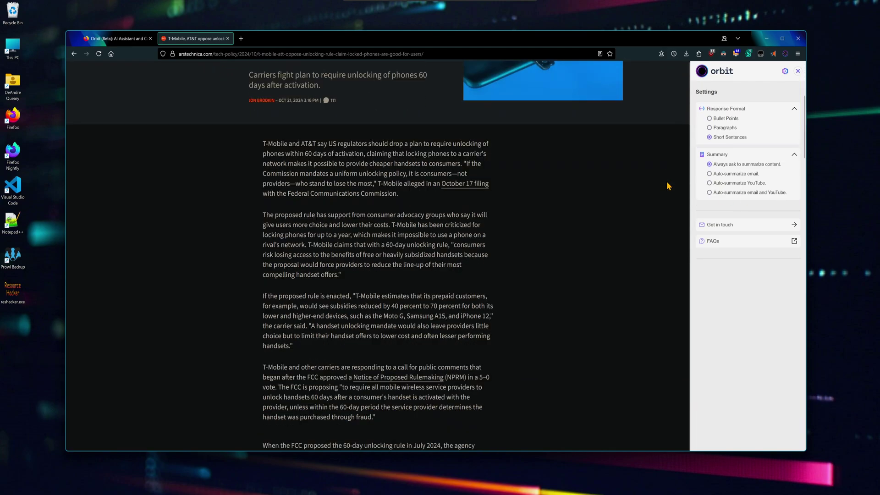
scroll(667, 183, "down", 5)
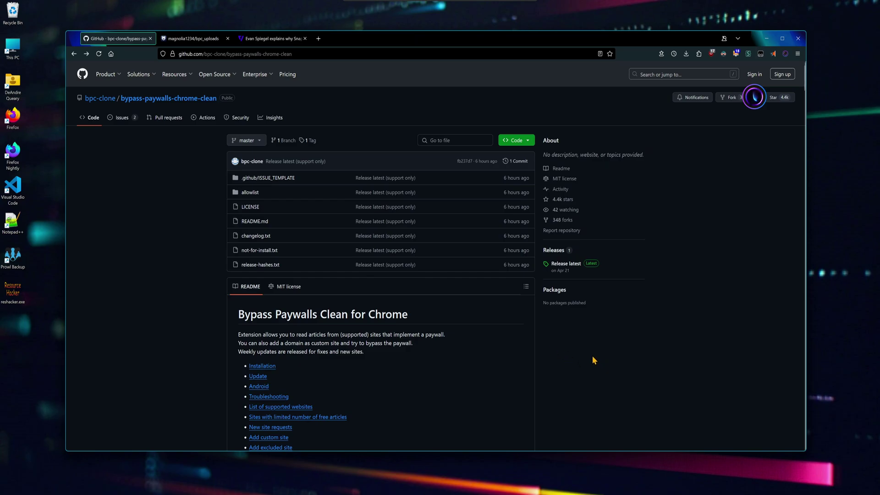
Step: Download bypass_paywalls_clean-3.8.8.0-custom.xpi from the bpc_uploads files
key("ctrl+Tab")
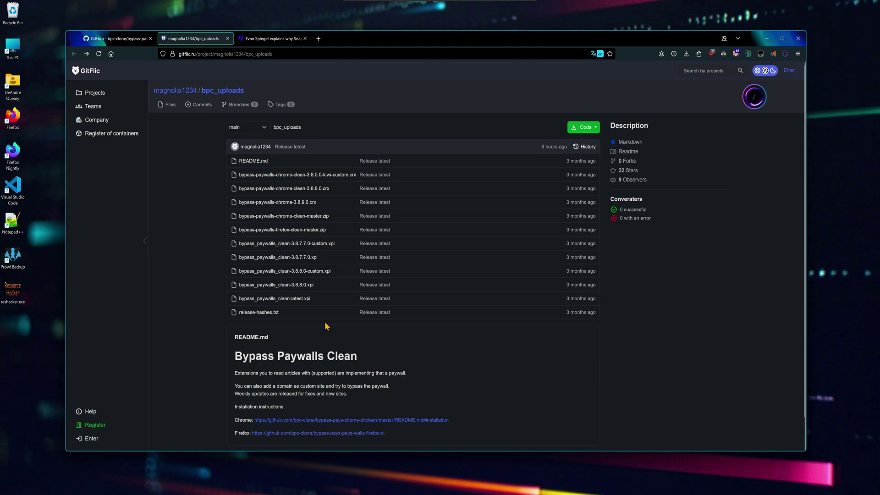
left_click(292, 274)
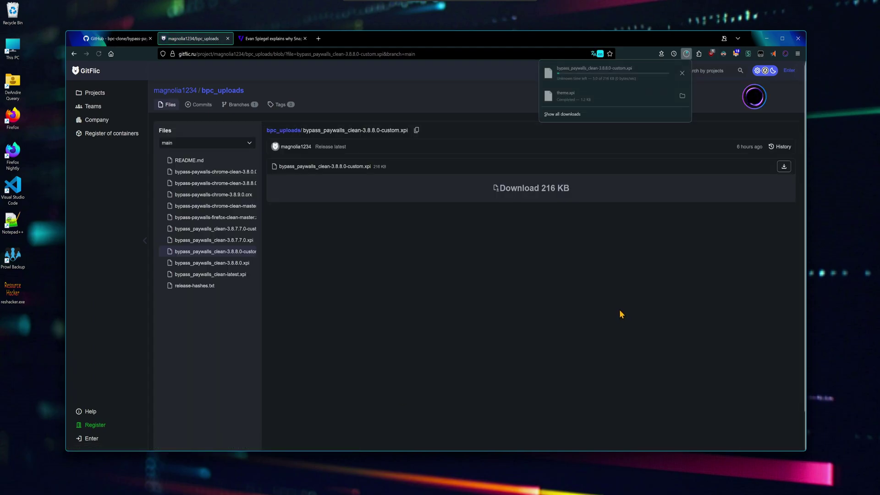
left_click(682, 73)
Step: Install the downloaded .xpi as a Firefox extension and scroll the paywalled Verge article
left_click_drag(232, 246, 568, 252)
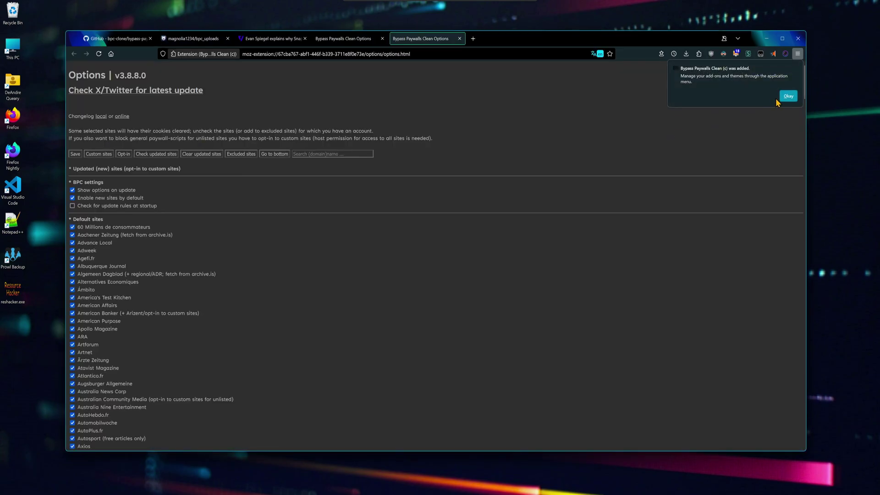
left_click(786, 98)
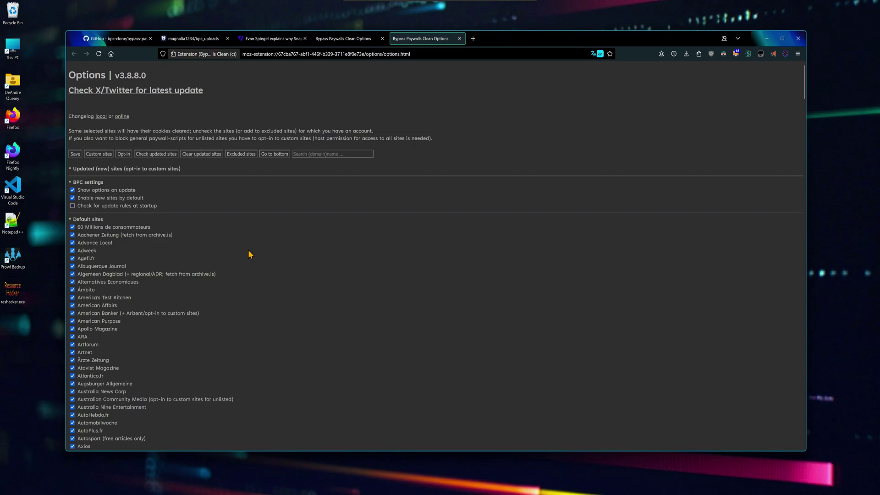
scroll(248, 254, "down", 10)
scroll(243, 253, "down", 15)
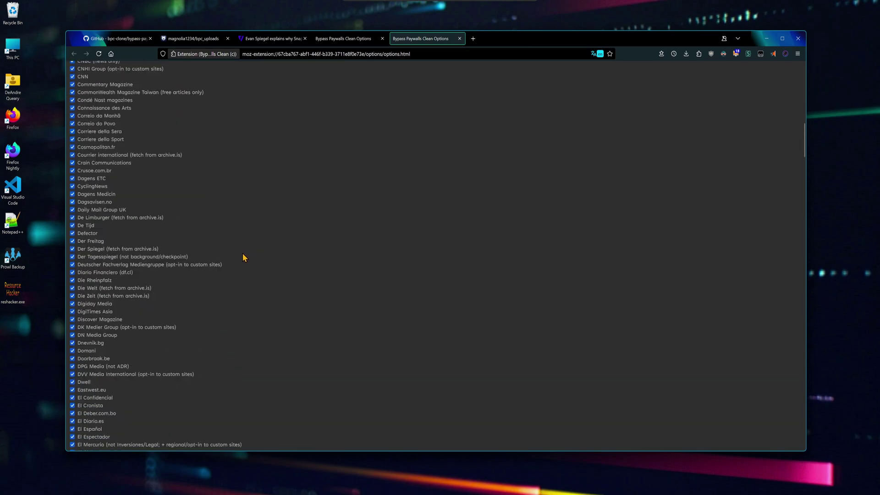
scroll(243, 258, "down", 15)
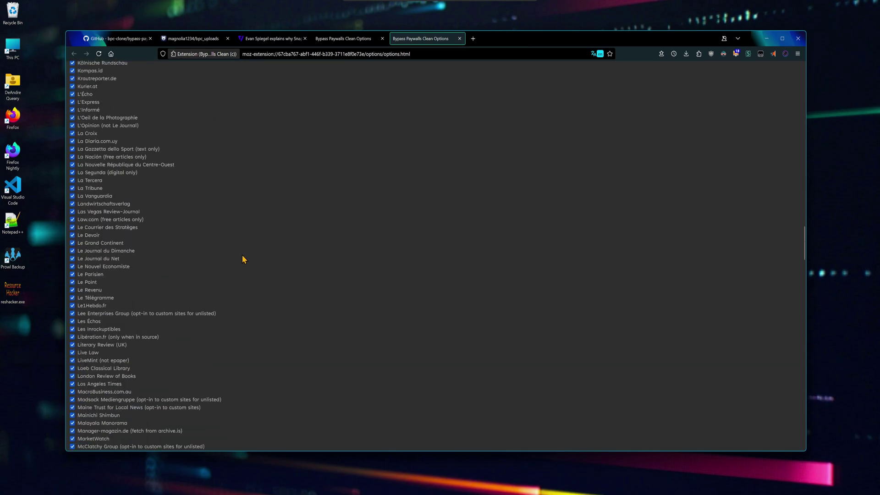
scroll(548, 305, "down", 10)
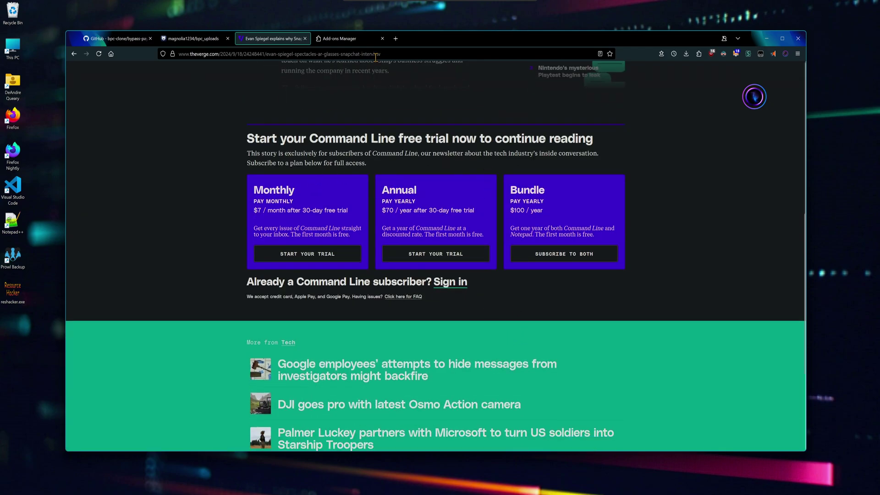
Step: Enable Bypass Paywalls Clean, reload the Verge interview, and summarize it with Orbit
left_click(367, 38)
left_click(378, 116)
left_click(98, 54)
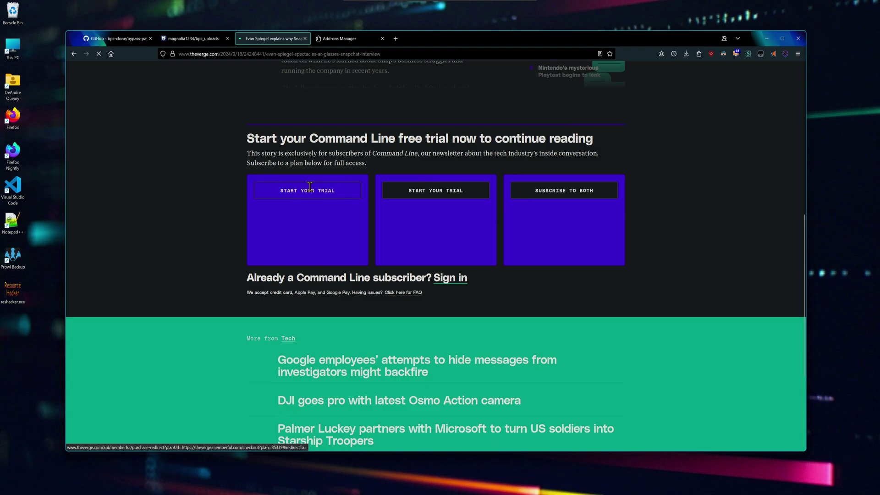
scroll(381, 209, "down", 10)
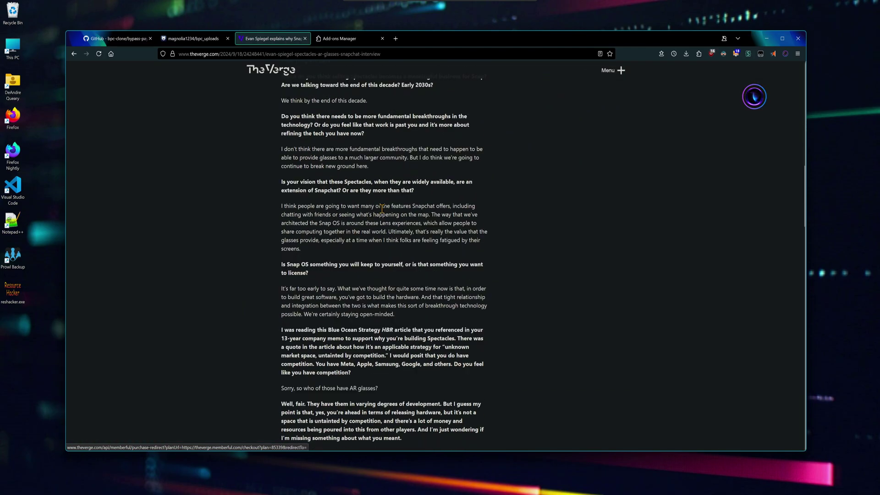
scroll(381, 208, "down", 12)
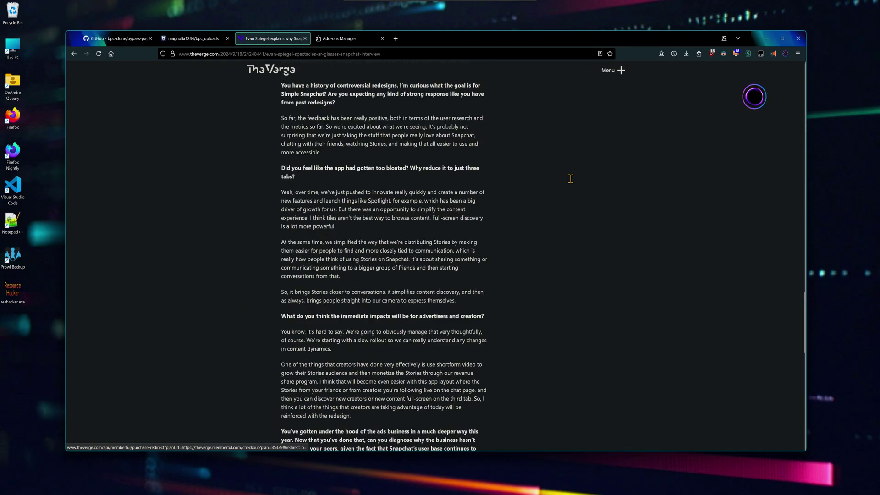
left_click(744, 97)
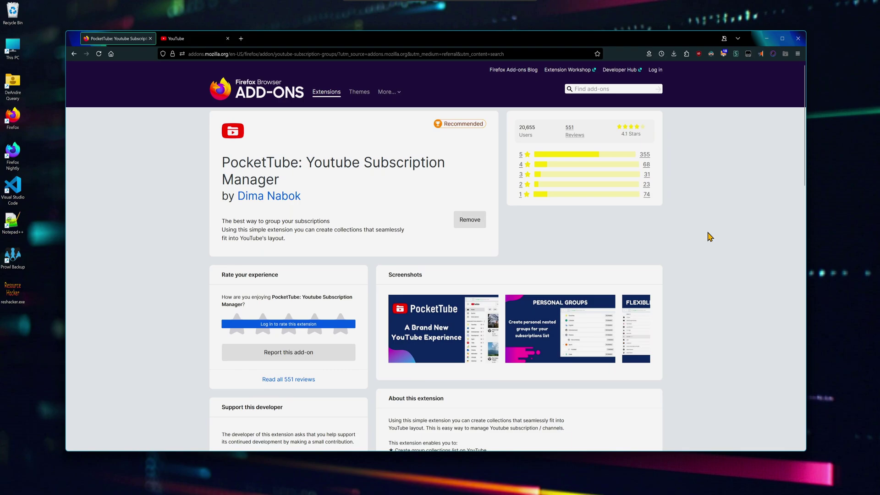
Step: Browse the Entertainment and Philosophy groups, then open PocketTube's subscription group manager
key("ctrl+Tab")
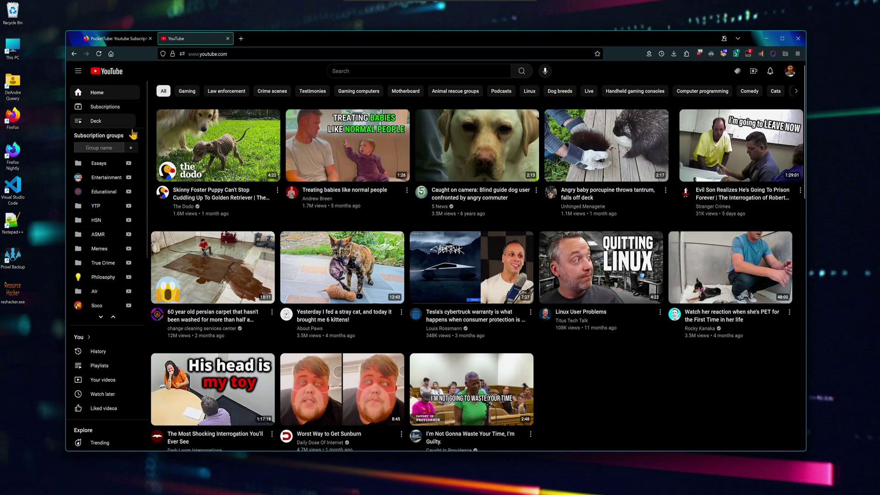
left_click(106, 178)
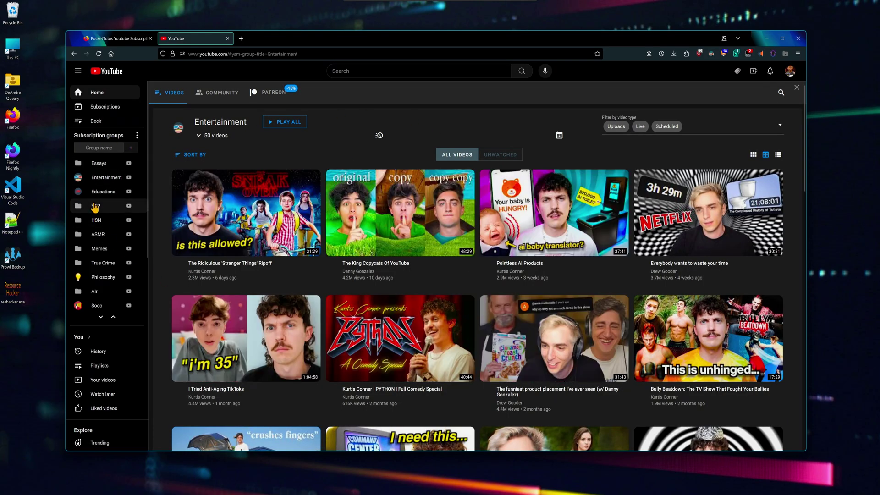
left_click(122, 205)
left_click(122, 198)
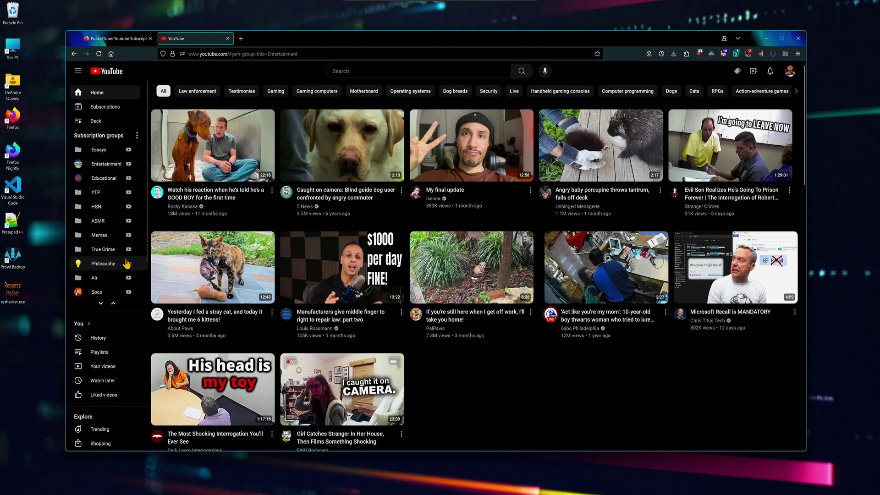
left_click(97, 265)
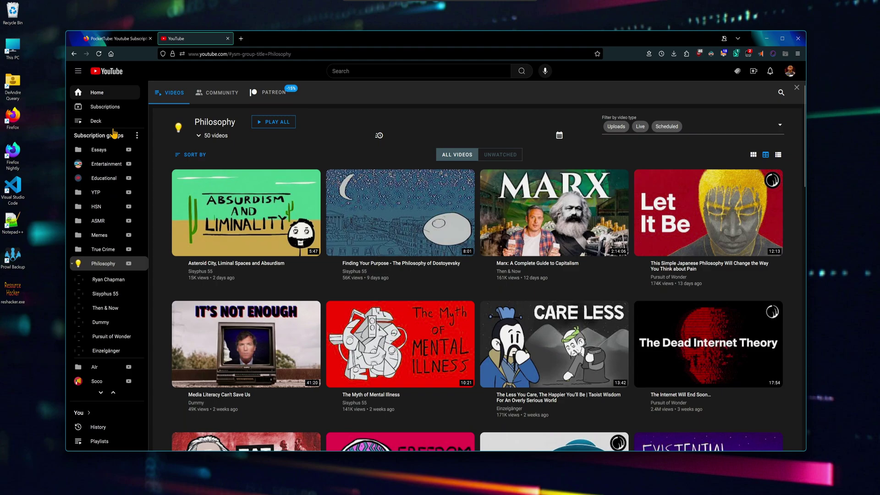
left_click(106, 141)
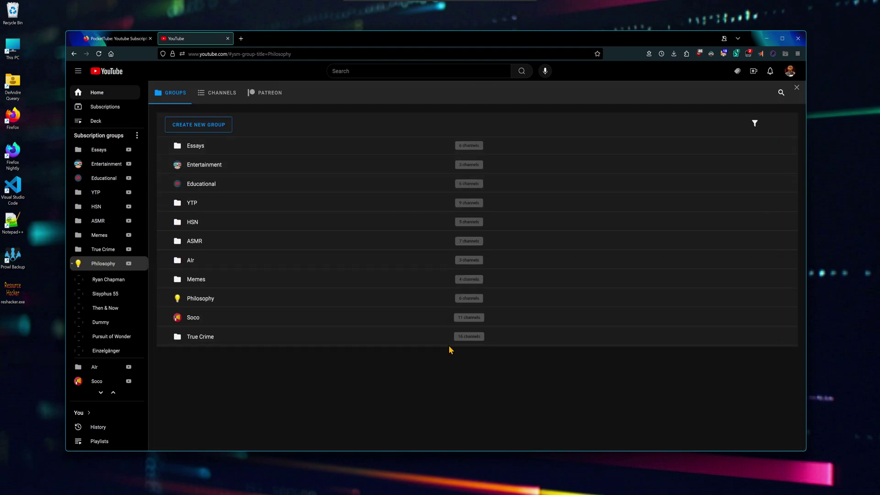
Step: Review the True Crime group's channels, showing only those in the group
left_click(461, 339)
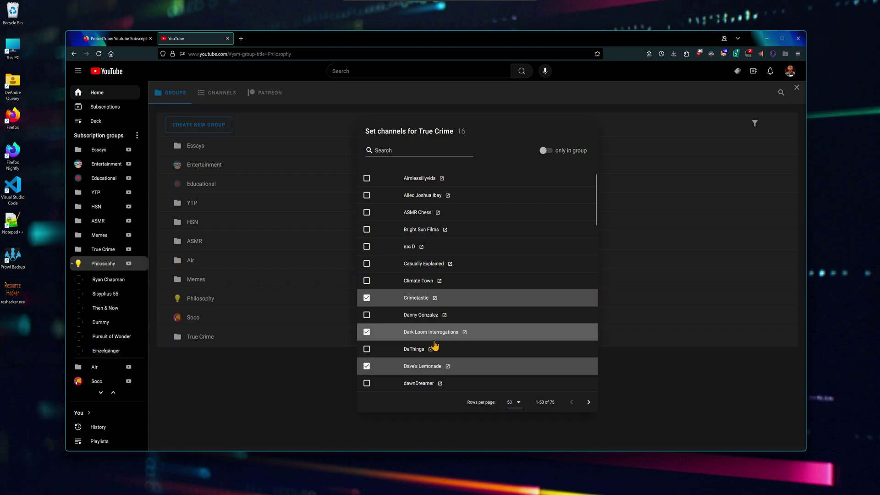
left_click(544, 152)
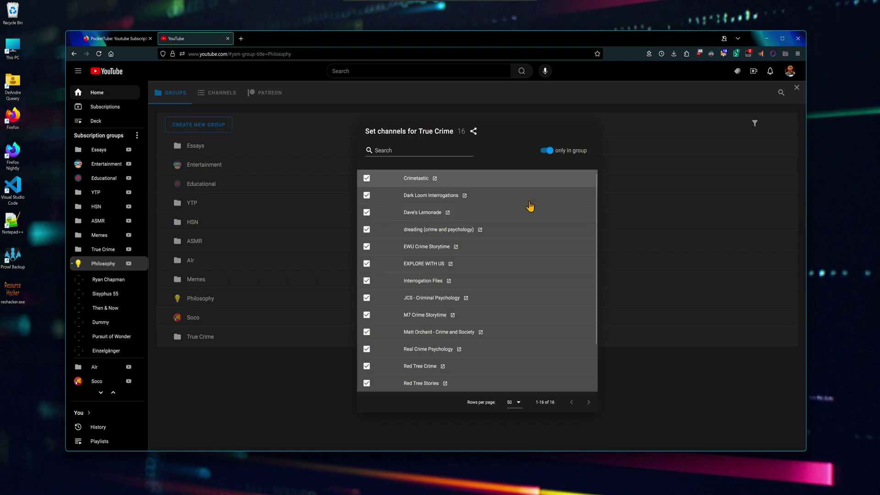
scroll(526, 246, "down", 2)
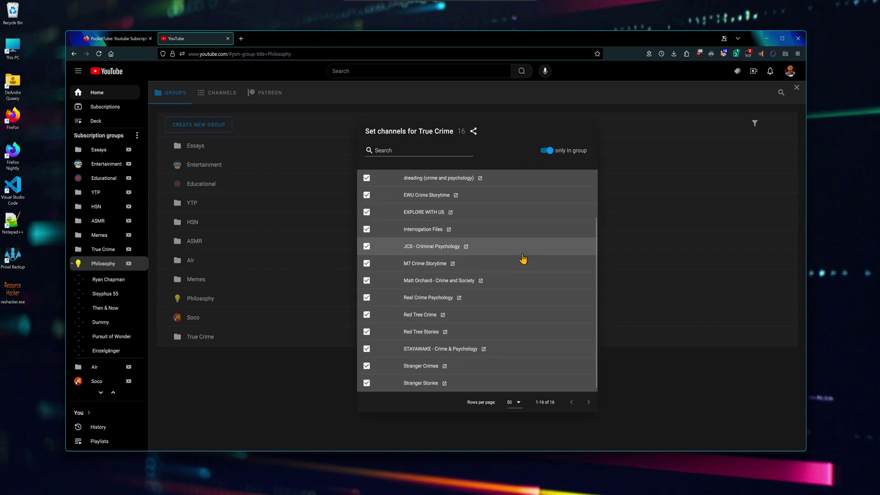
left_click(699, 375)
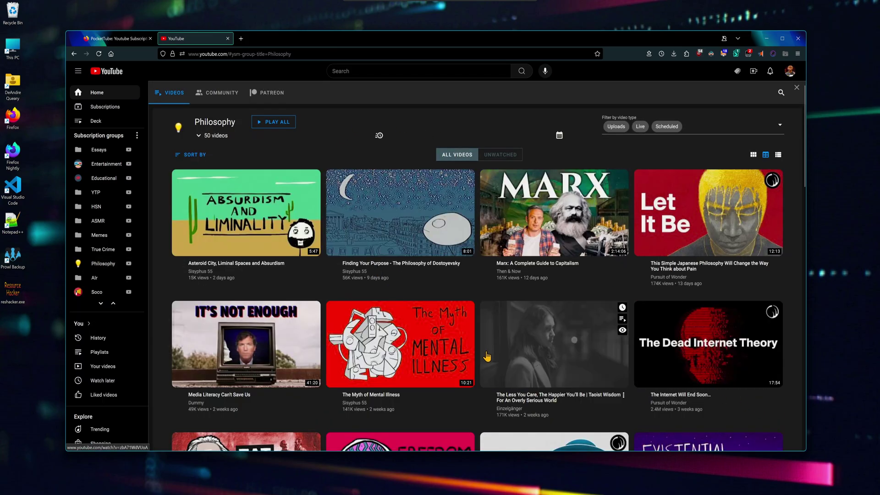
scroll(487, 356, "down", 3)
scroll(464, 256, "up", 3)
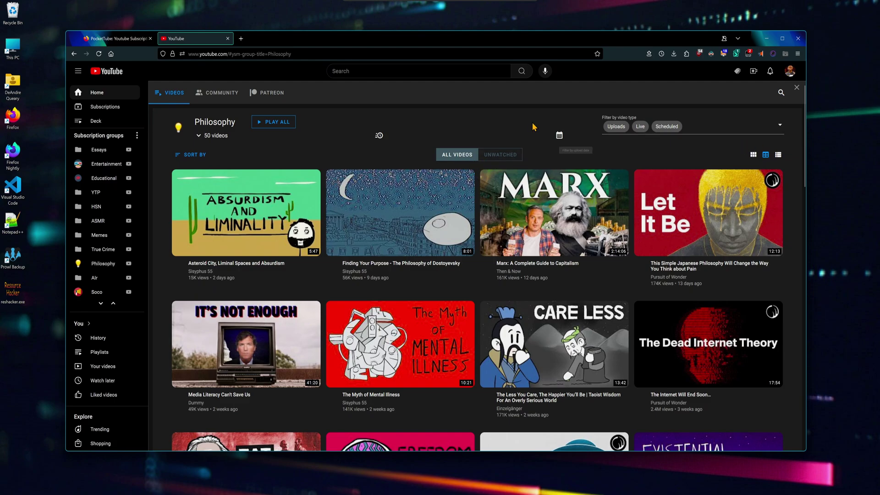
Step: Switch the Philosophy group's videos to list view with descriptions
left_click(379, 135)
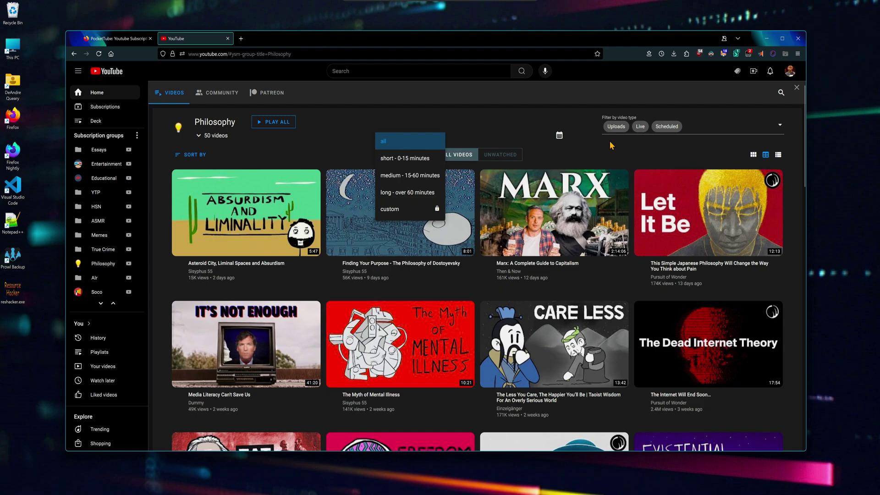
left_click(753, 154)
left_click(766, 155)
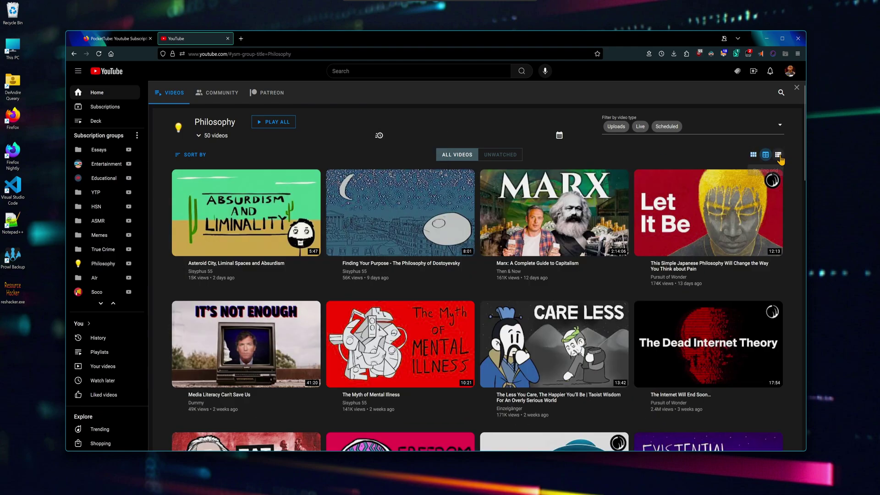
left_click(779, 156)
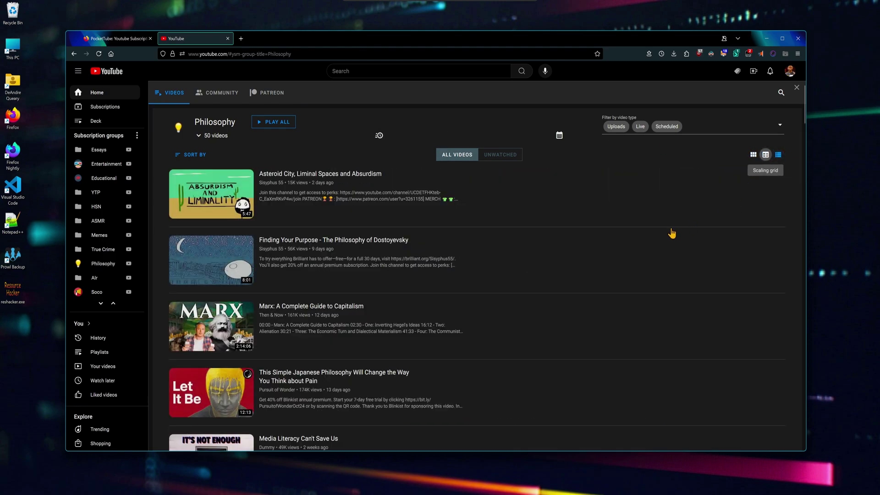
Step: Open the Then & Now channel page and check its group membership list
left_click(274, 315)
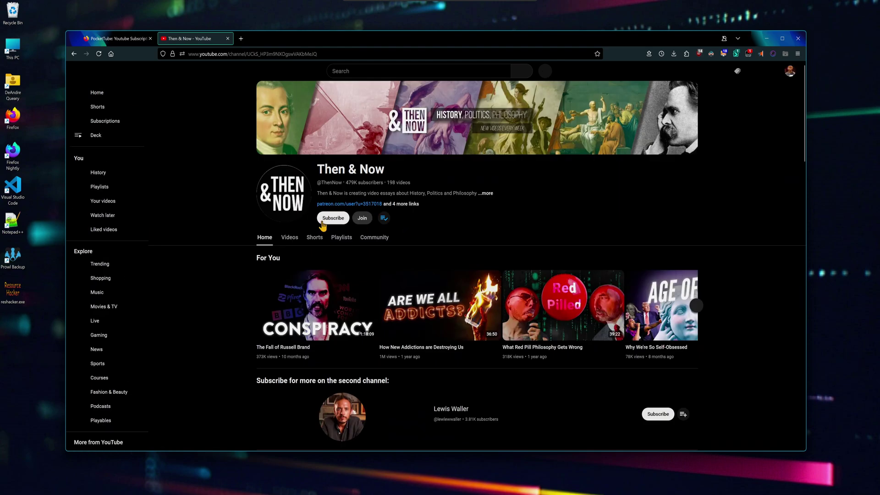
left_click(384, 219)
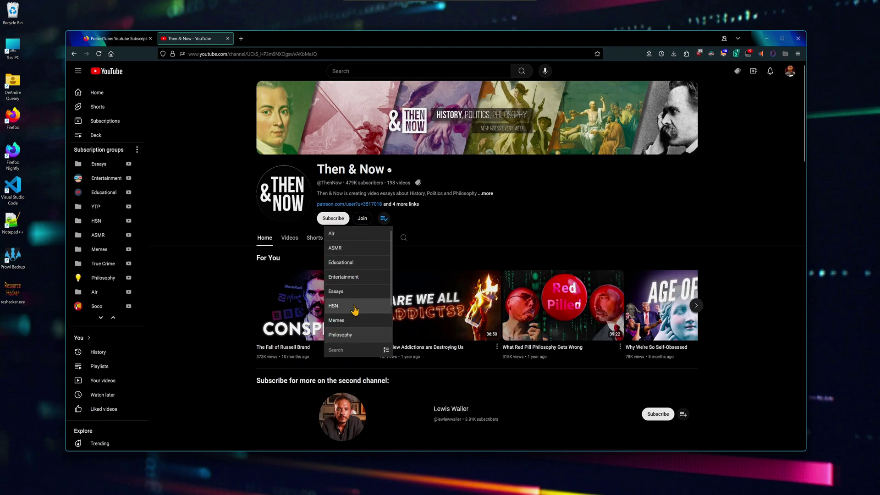
left_click(355, 307)
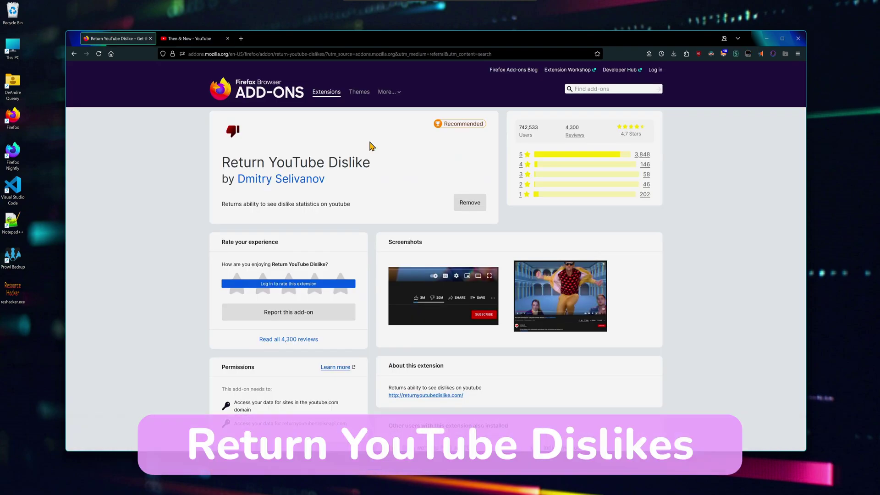
Step: Open the Marx: A Complete Guide to Capitalism video and check its 134 dislikes
left_click(189, 39)
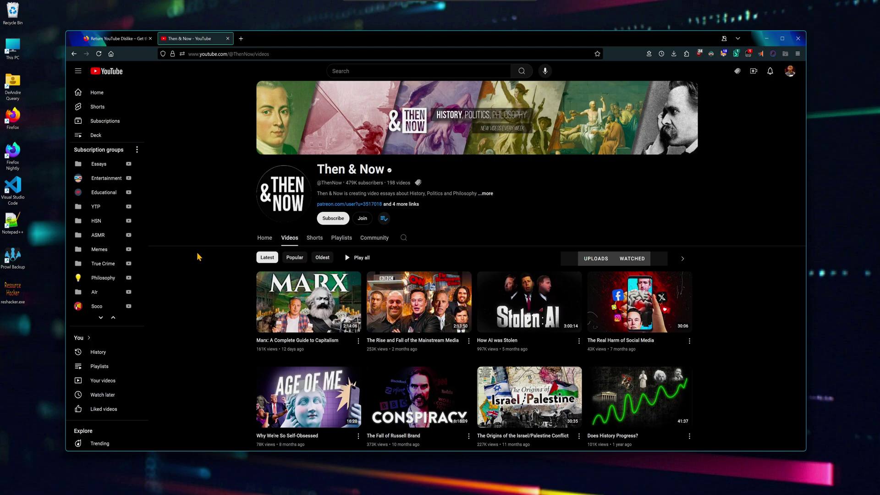
left_click(312, 288)
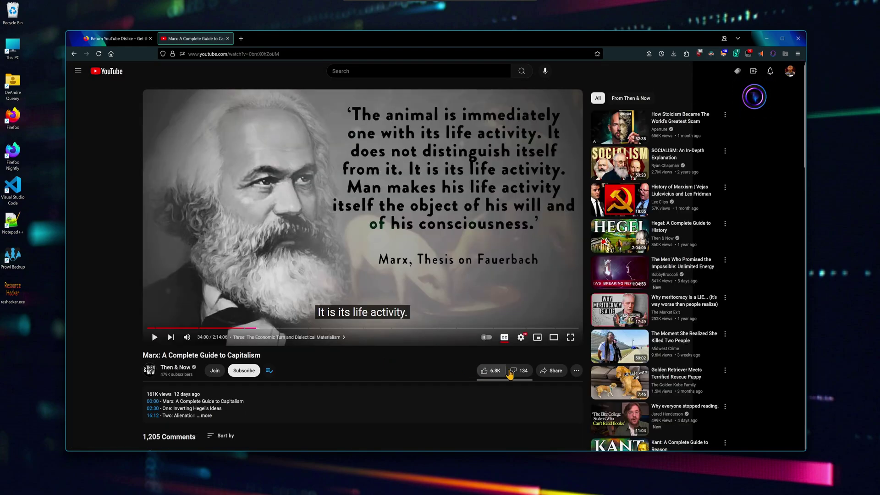
key("ctrl+shift+Tab")
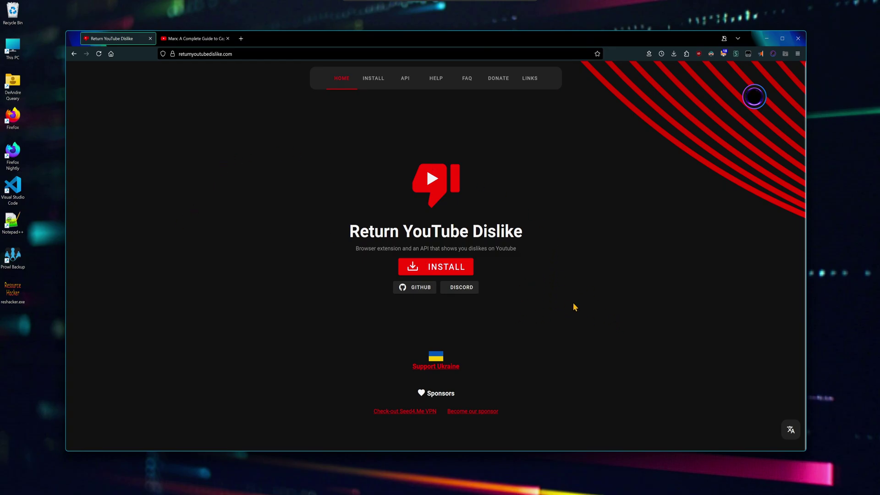
key("ctrl+Tab")
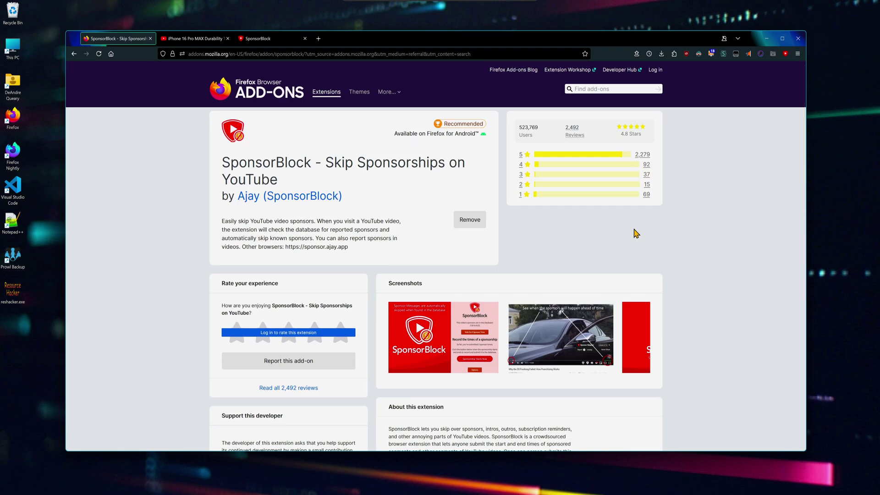
Step: Resume the iPhone 16 Pro MAX durability video so SponsorBlock auto-skips its sponsor segment
key("ctrl+Tab")
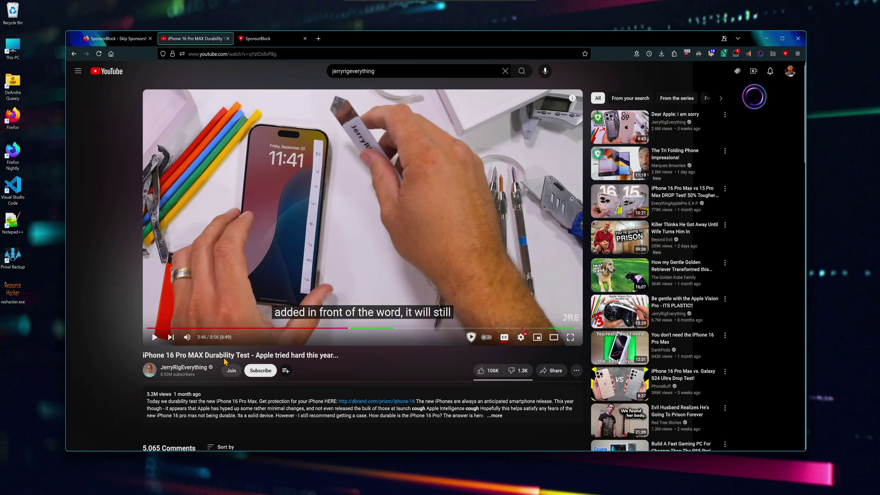
key("space")
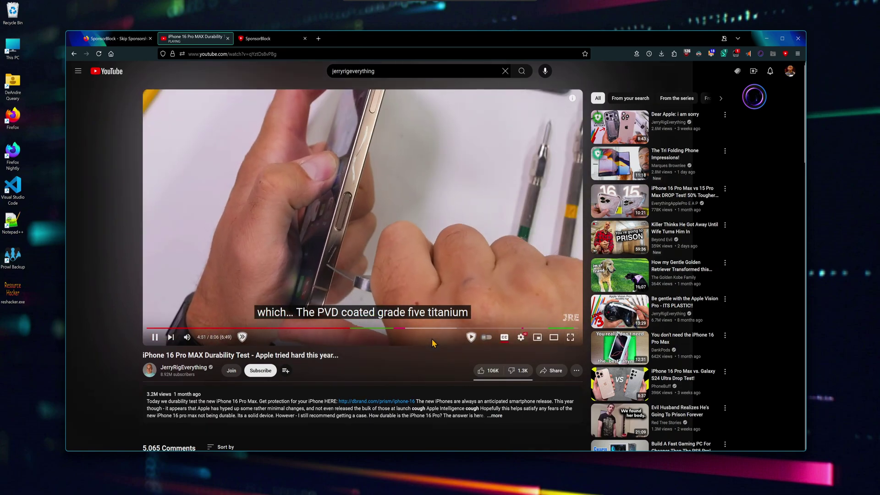
key("ctrl+Tab")
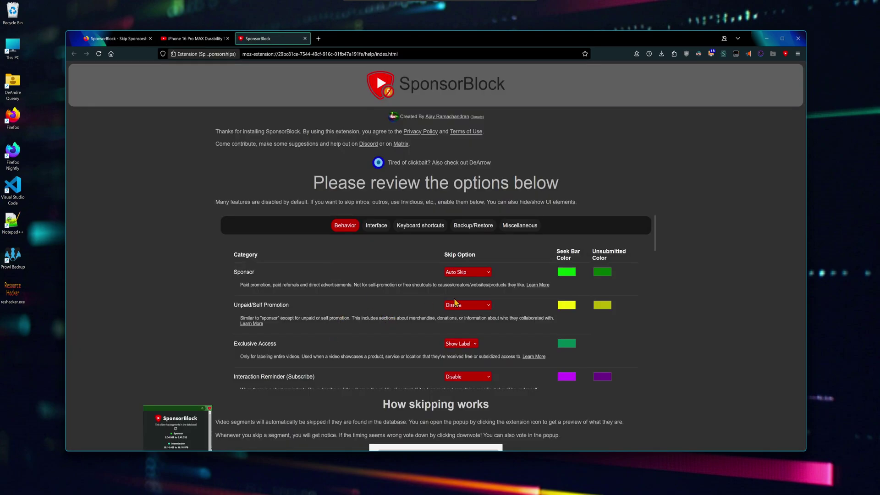
Step: In SponsorBlock options, set Filler Tangent/Jokes to Auto Skip, leaving Sponsor, Exclusive Access and Chapter unchanged
left_click(474, 270)
left_click(464, 311)
scroll(372, 359, "down", 2)
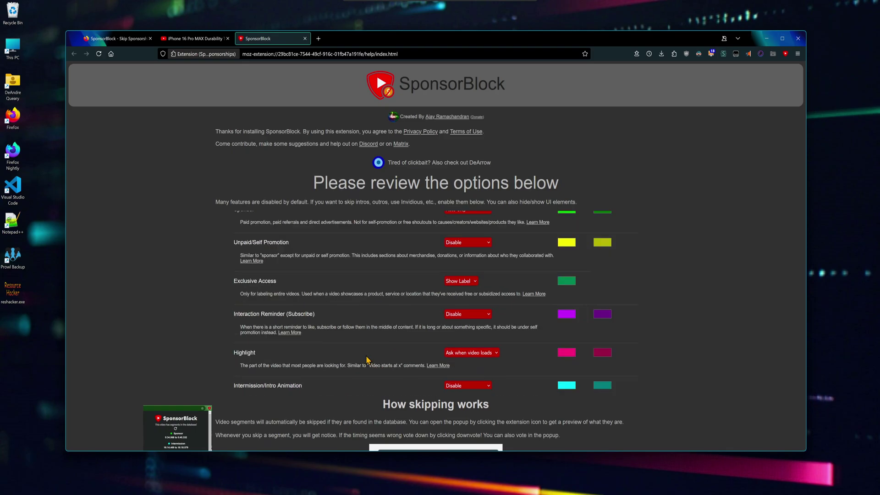
left_click(448, 282)
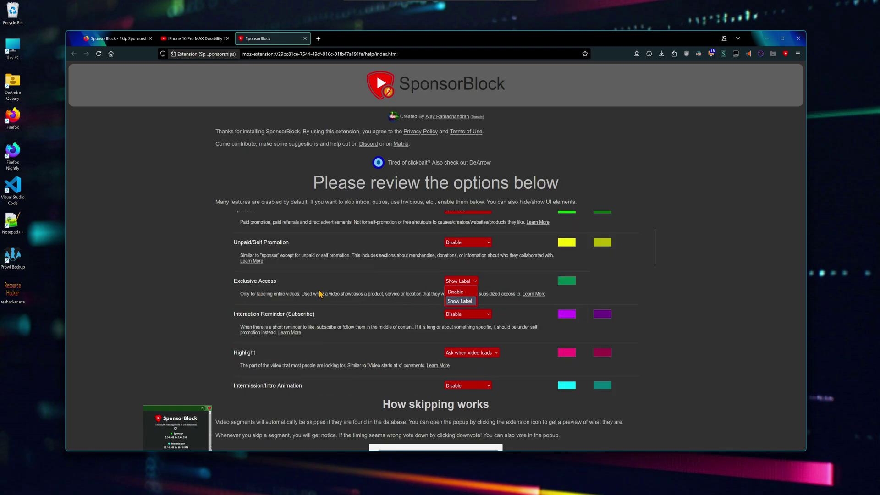
left_click(367, 349)
scroll(403, 321, "down", 6)
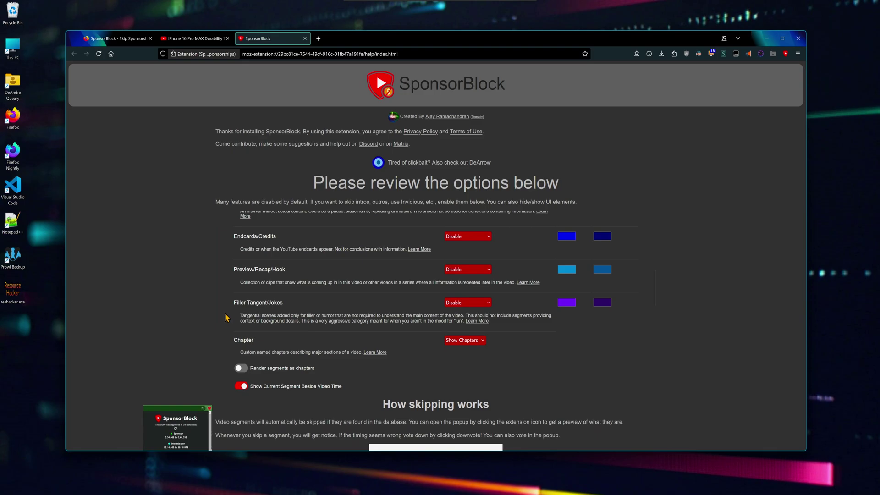
left_click(475, 342)
left_click(475, 345)
left_click(468, 302)
key("ctrl+shift+Tab")
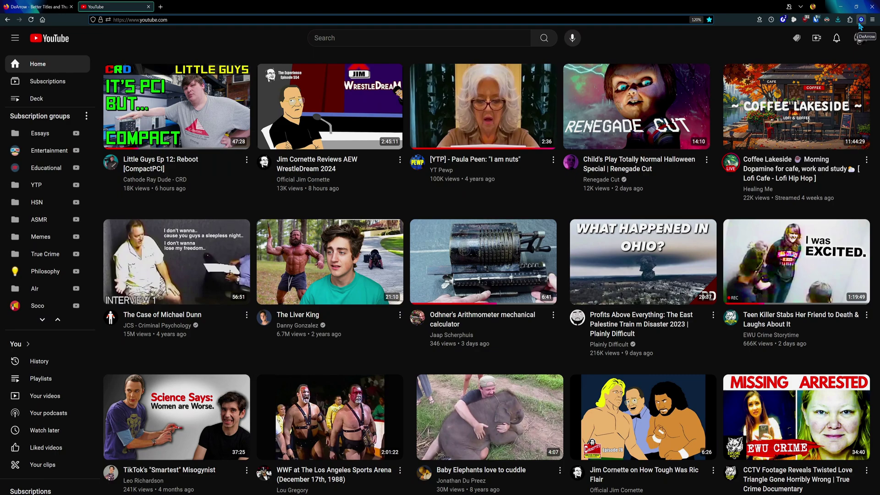
Step: Enable DeArrow, switch it off briefly to compare original titles, then re-enable it
left_click(861, 22)
left_click(773, 59)
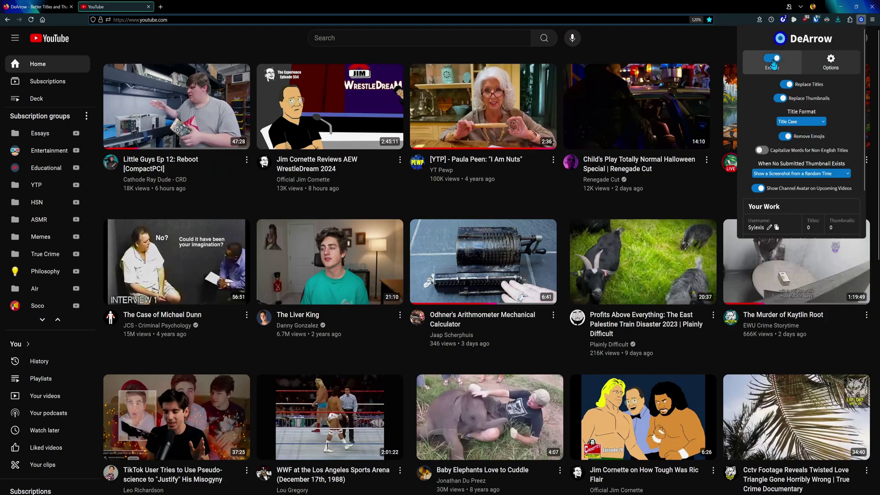
left_click(773, 59)
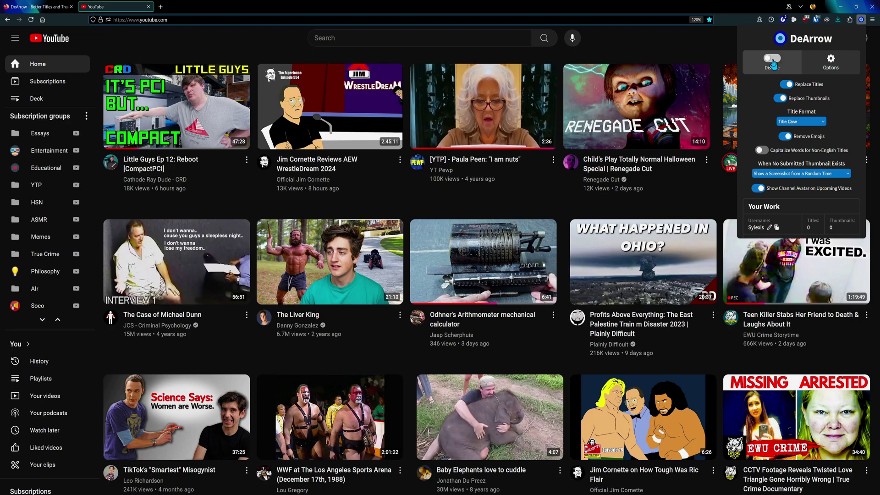
left_click(773, 60)
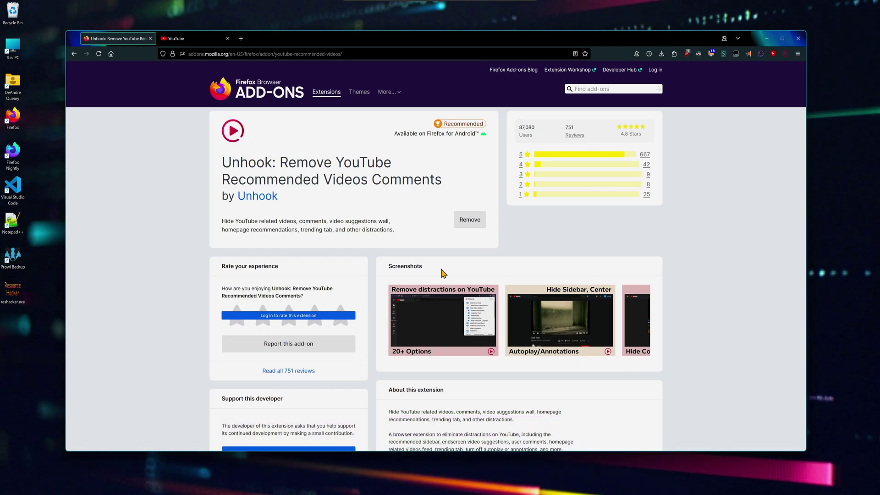
Step: In Unhook, stop hiding the home feed and the video sidebar, checked on the 'Dear Apple: i am sorry' video
key("ctrl+Tab")
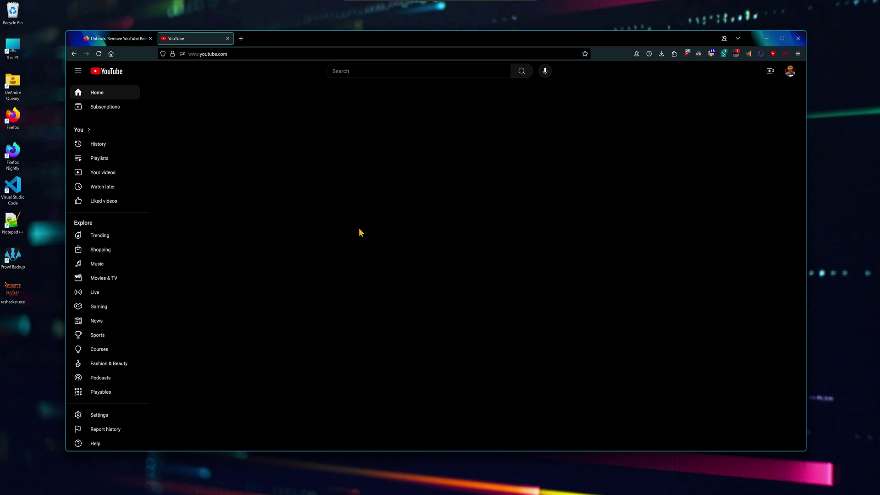
left_click(786, 53)
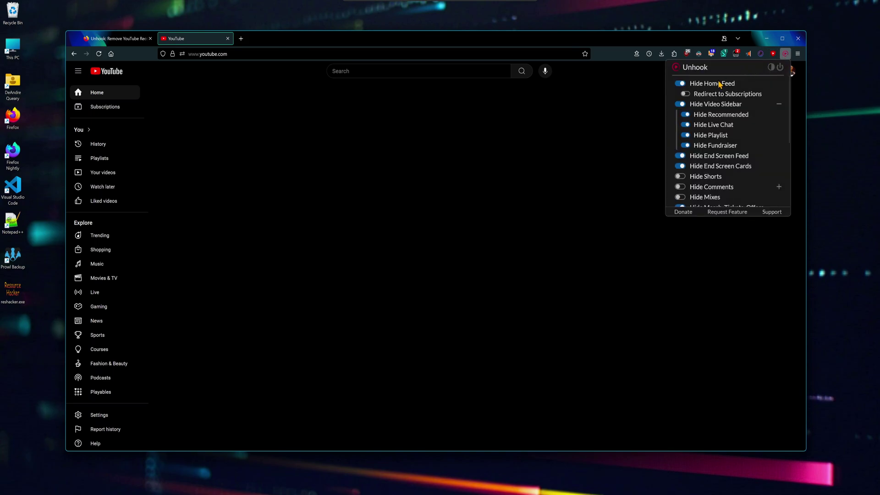
scroll(729, 98, "down", 4)
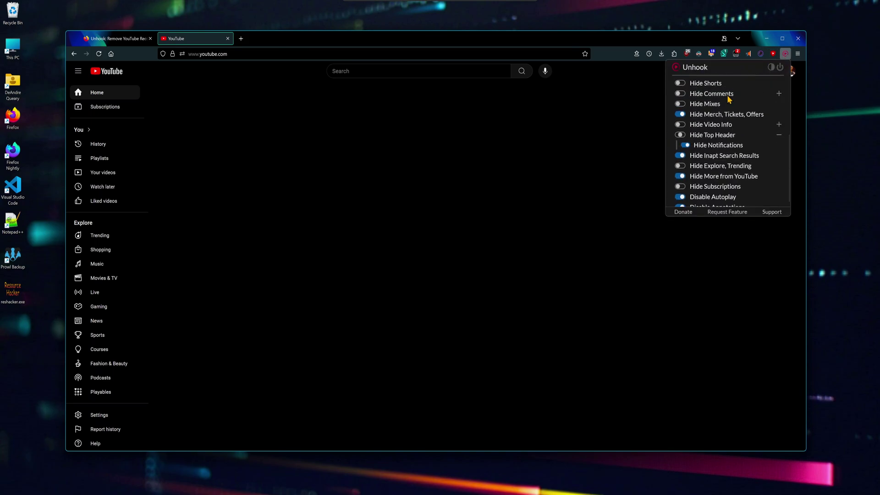
scroll(727, 119, "up", 4)
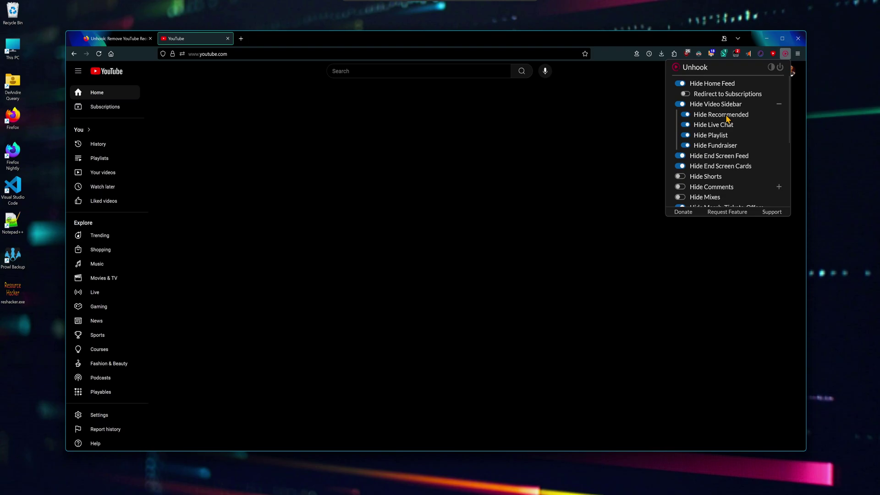
left_click(682, 86)
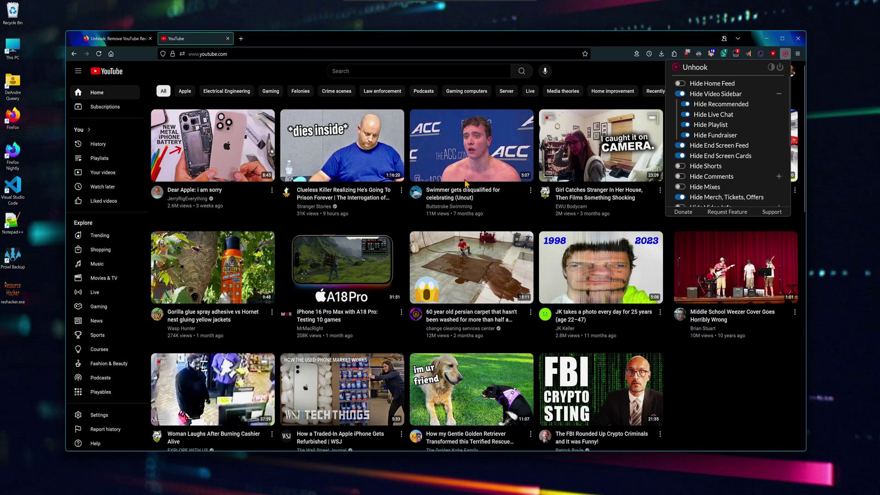
left_click(213, 145)
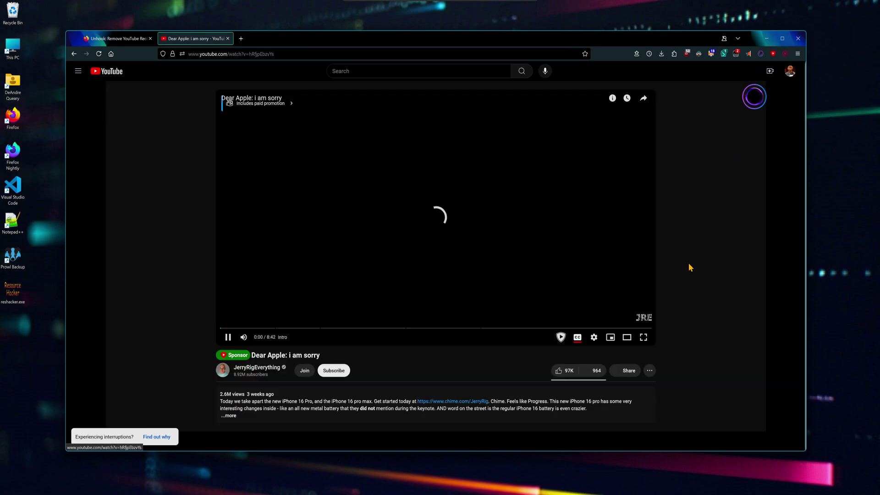
left_click(785, 53)
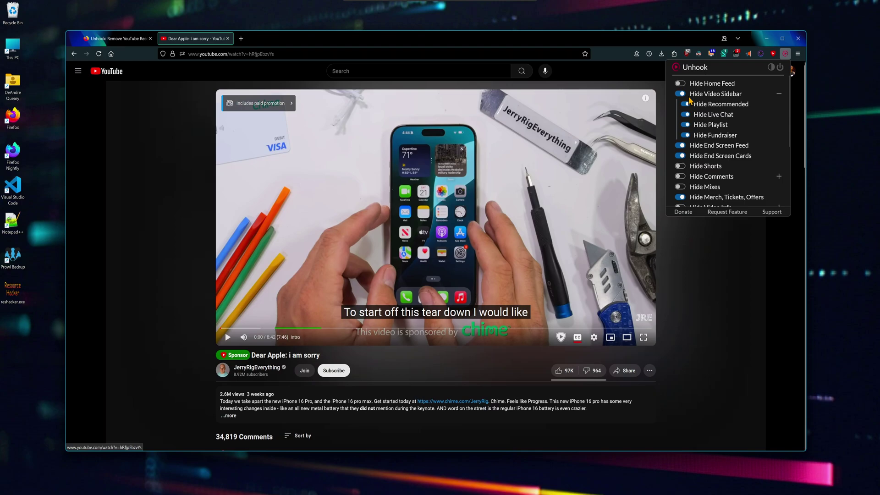
left_click(680, 93)
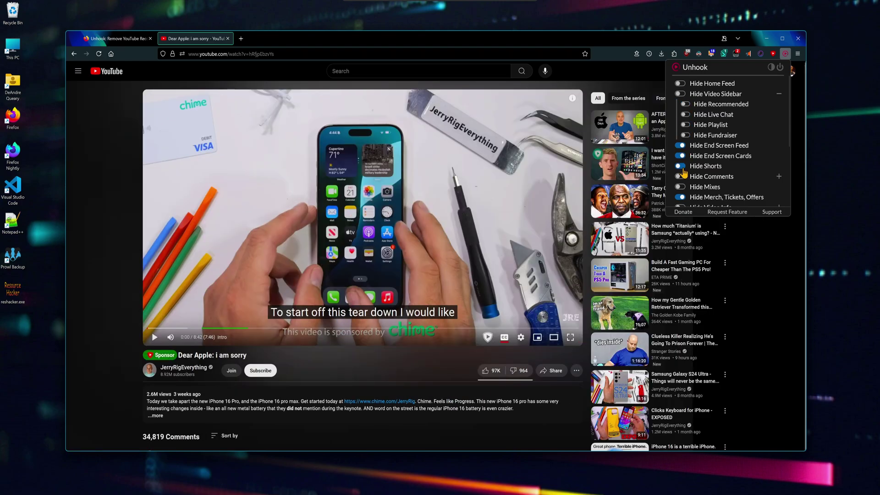
Step: Turn on Unhook's Hide Comments, Hide Mixes and Hide Top Header options
scroll(706, 177, "down", 5)
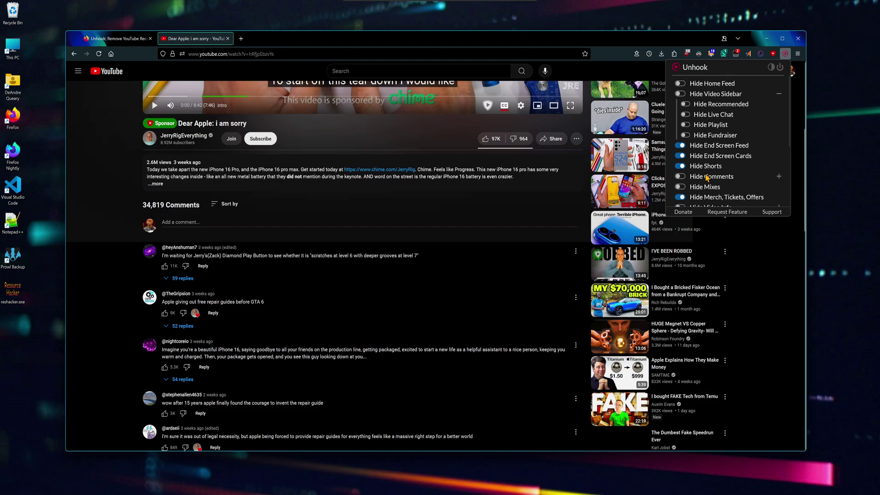
left_click(680, 178)
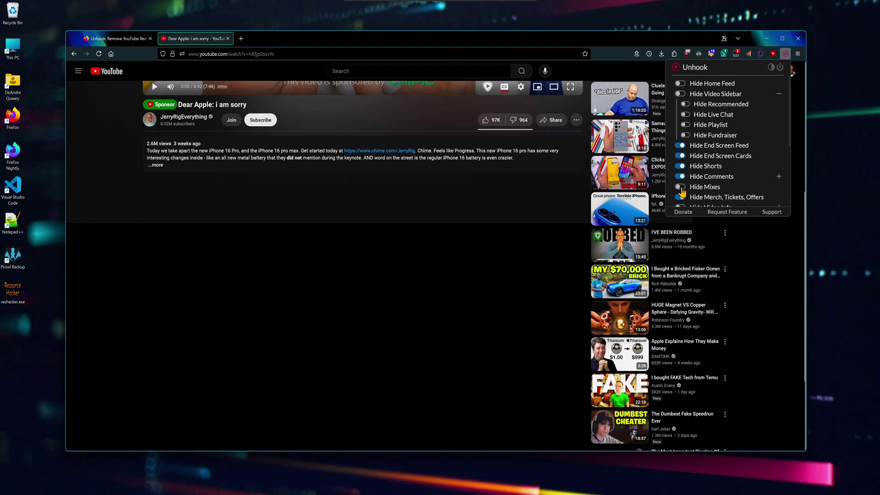
left_click(681, 188)
scroll(684, 152, "down", 3)
left_click(681, 127)
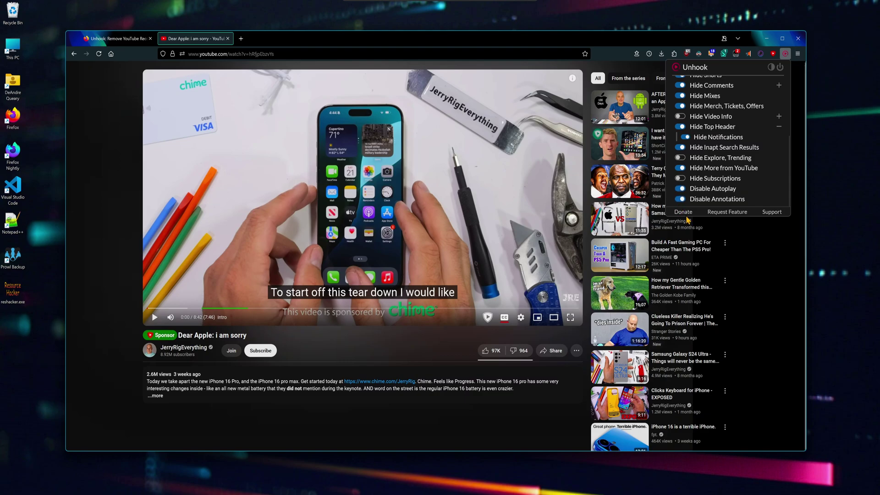
scroll(757, 203, "up", 5)
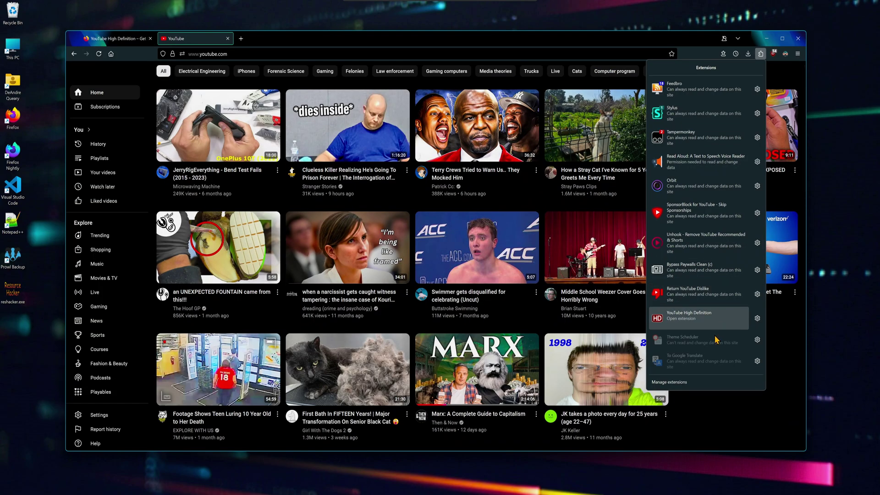
Step: Set YouTube High Definition's video quality to 4K 2160p and verify it on the Norway 4K relaxation video
left_click(688, 325)
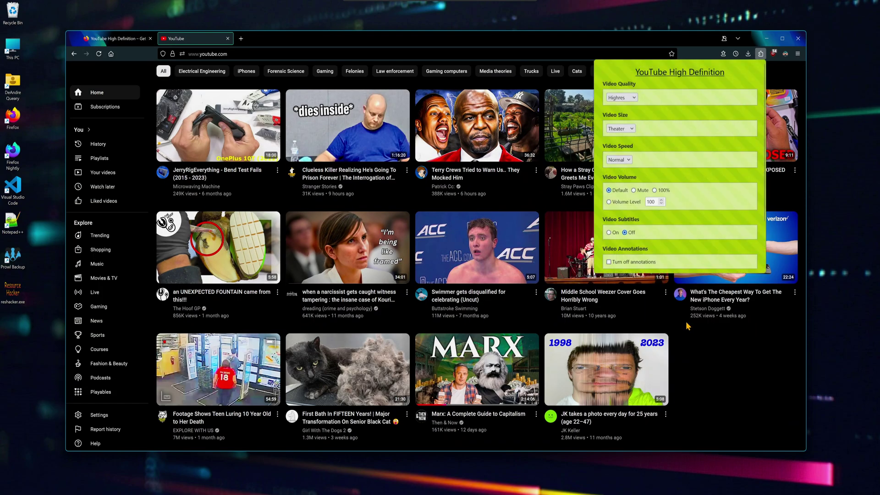
left_click(620, 97)
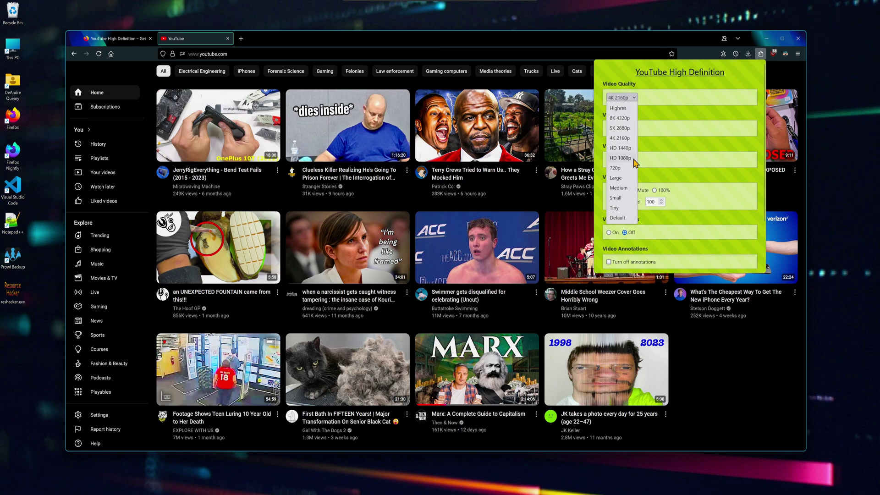
left_click(620, 138)
left_click(629, 140)
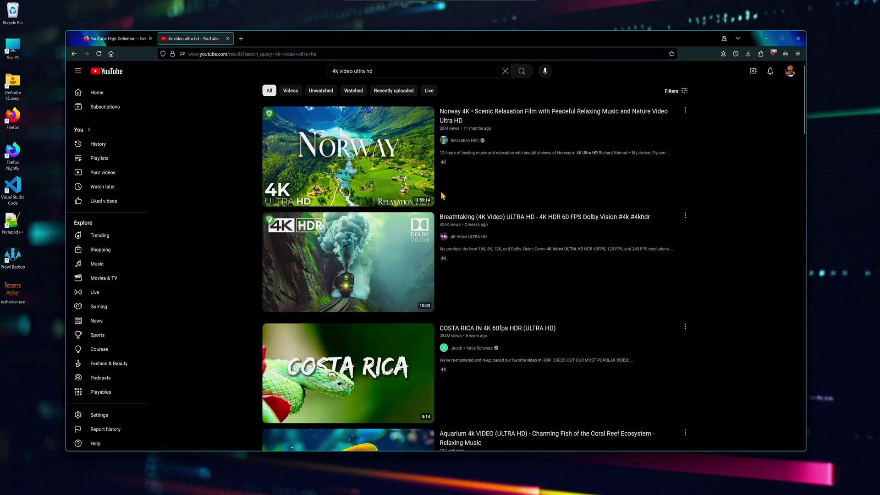
left_click(404, 188)
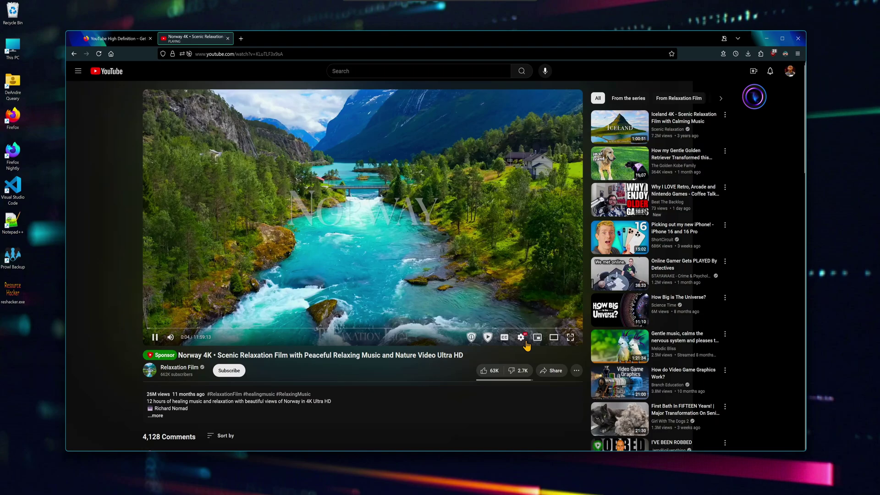
left_click(521, 337)
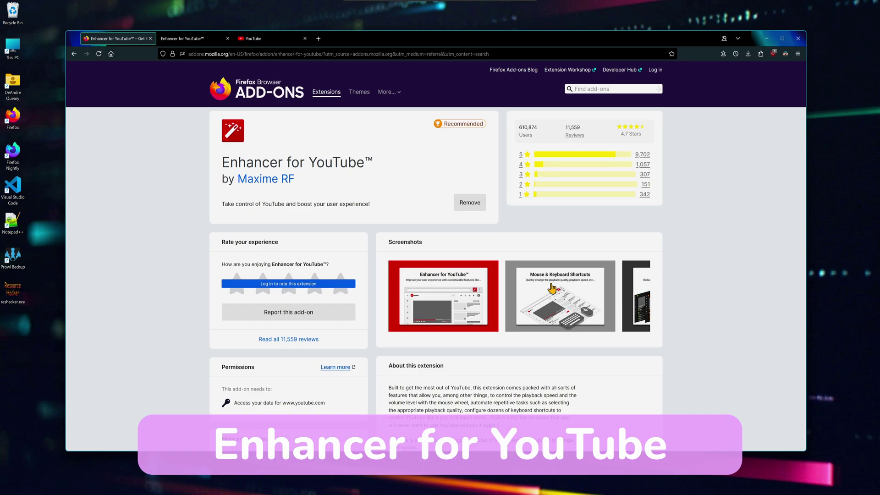
Step: Open the 'Beat It but every note is C' video and try Enhancer for YouTube's pop-up player
key("ctrl+shift+Tab")
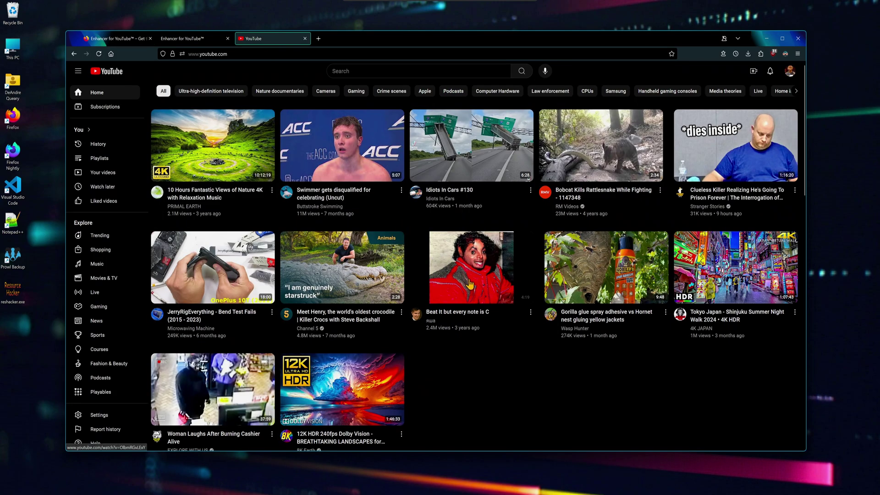
left_click(470, 285)
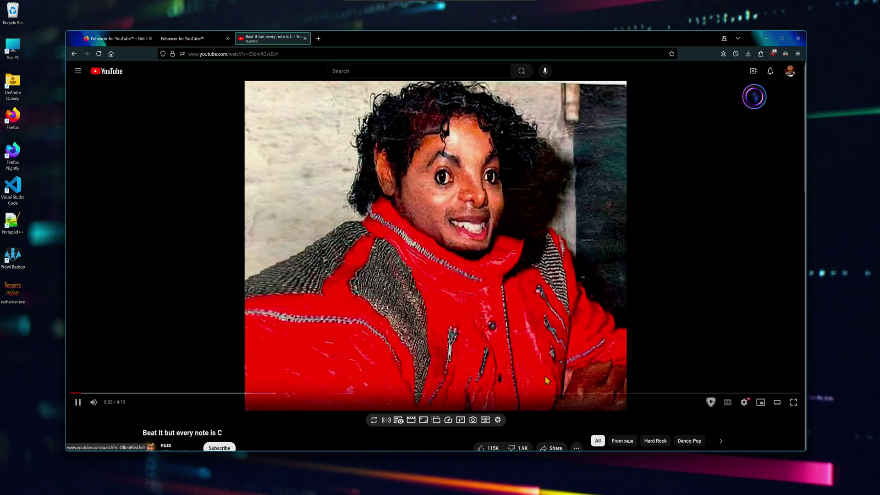
scroll(403, 452, "down", 2)
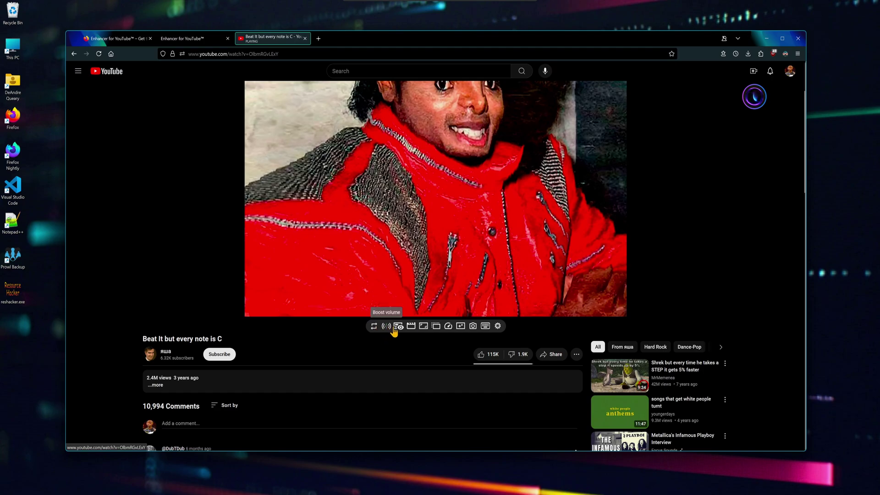
left_click(434, 327)
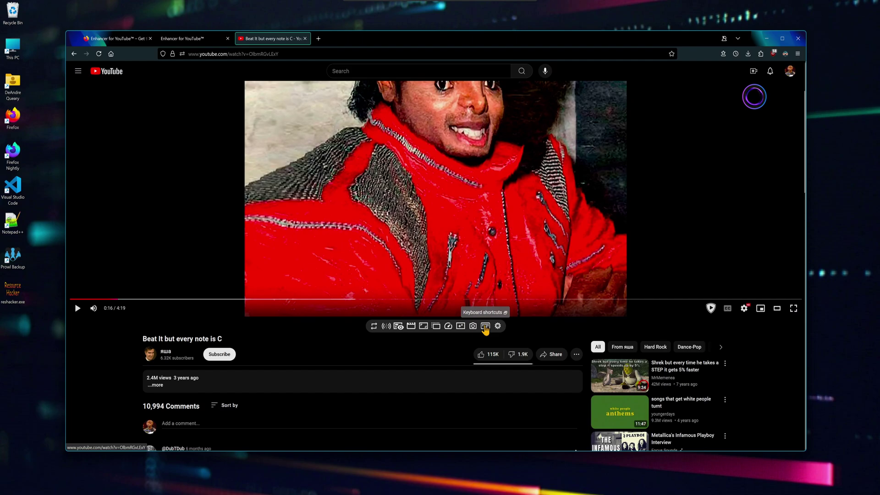
left_click(485, 327)
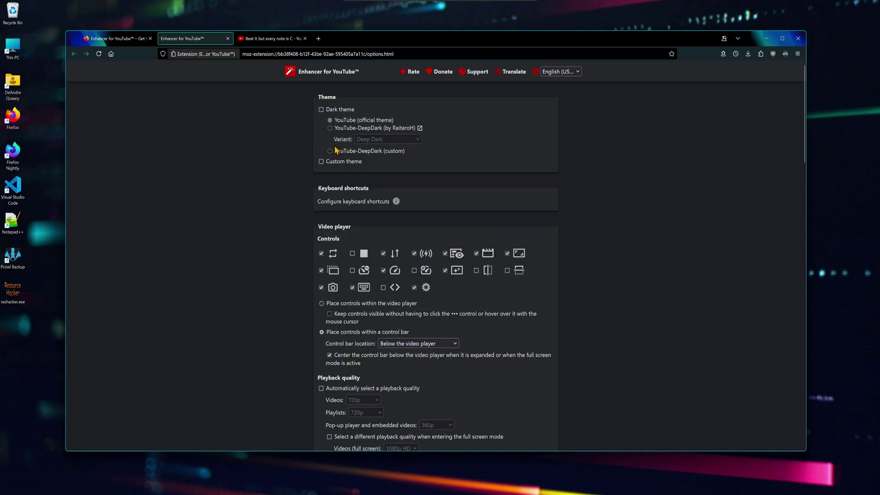
Step: Turn on automatic playback quality selection in Enhancer, reviewing the playlist quality and mini player size choices
scroll(499, 314, "down", 2)
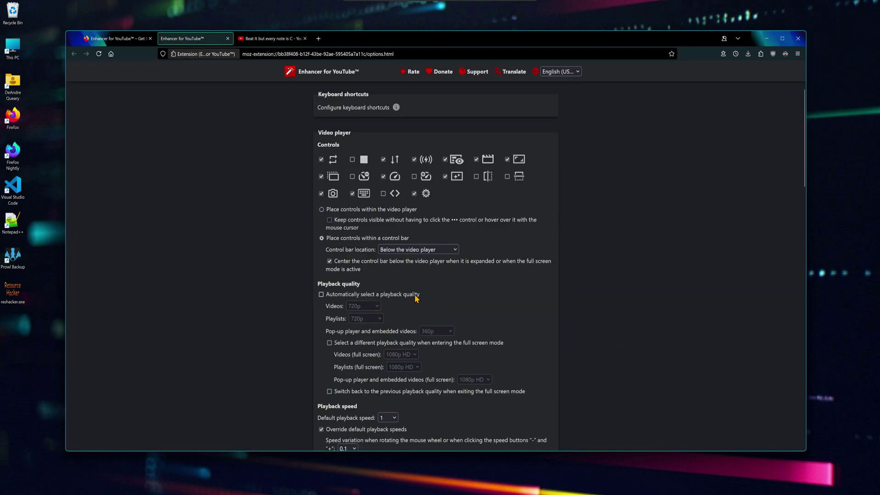
left_click(415, 295)
left_click(366, 319)
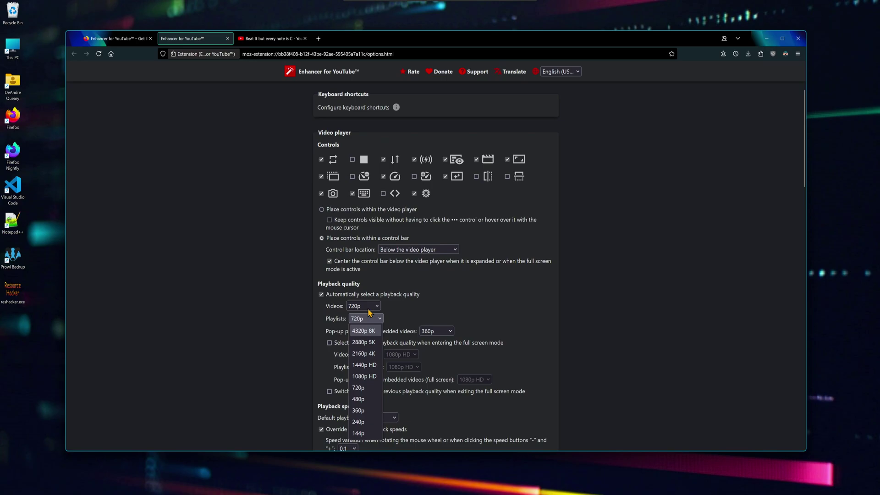
scroll(434, 367, "down", 2)
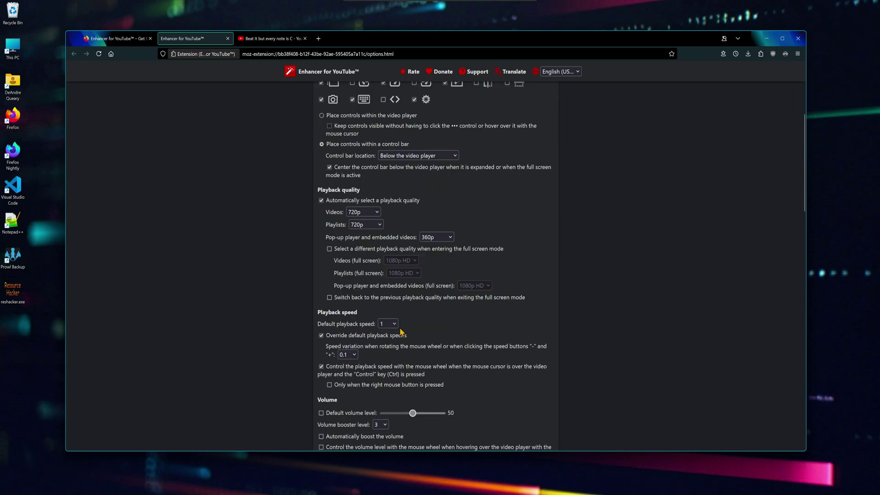
scroll(459, 329, "down", 3)
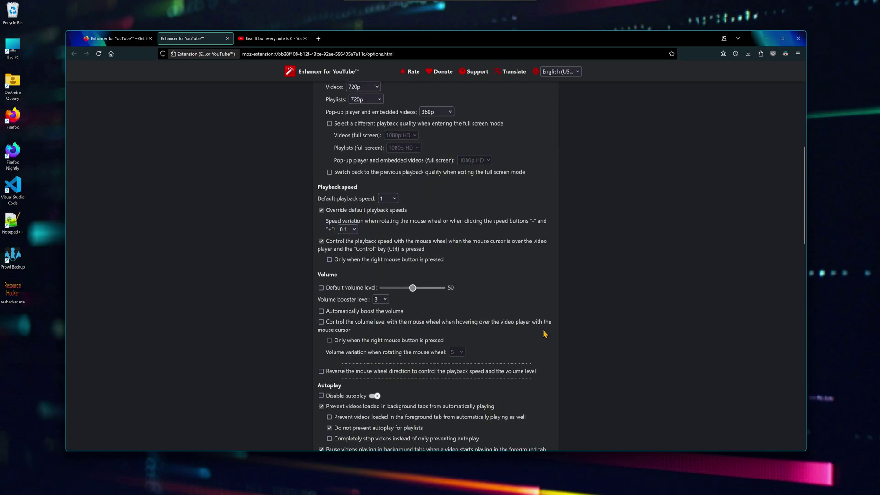
scroll(599, 375, "down", 2)
scroll(392, 324, "down", 2)
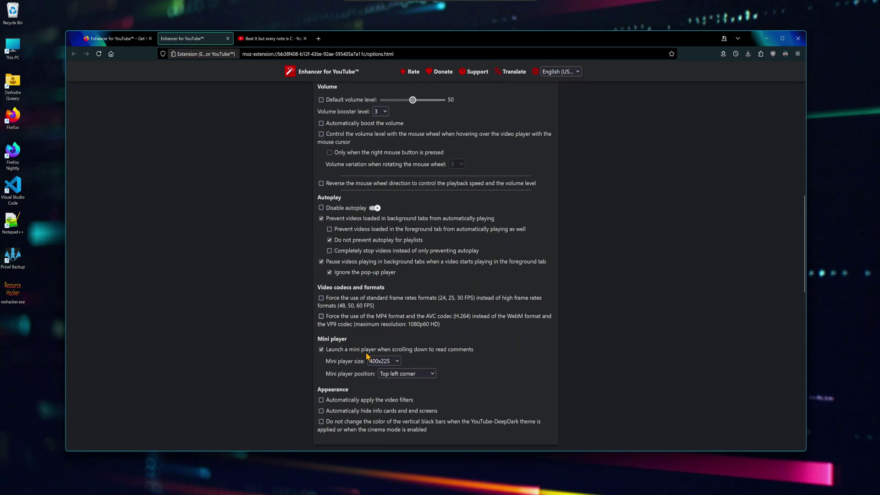
scroll(379, 323, "down", 1)
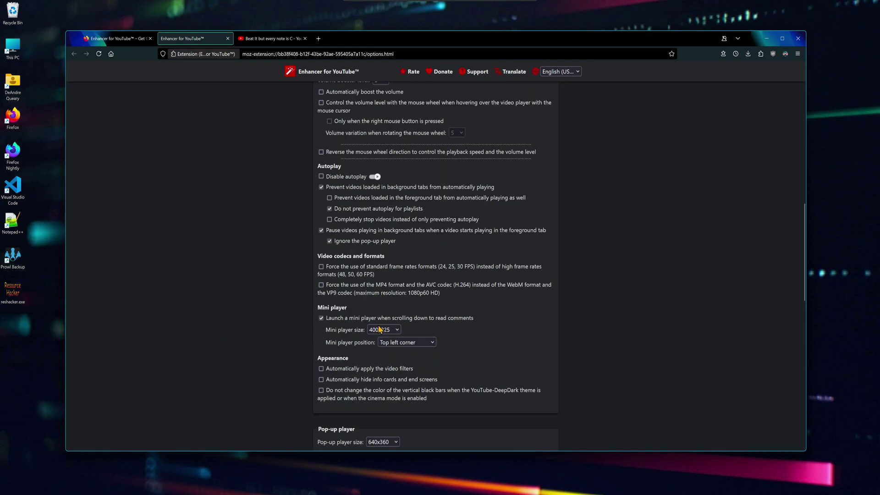
left_click(383, 330)
scroll(436, 345, "down", 3)
scroll(294, 339, "down", 2)
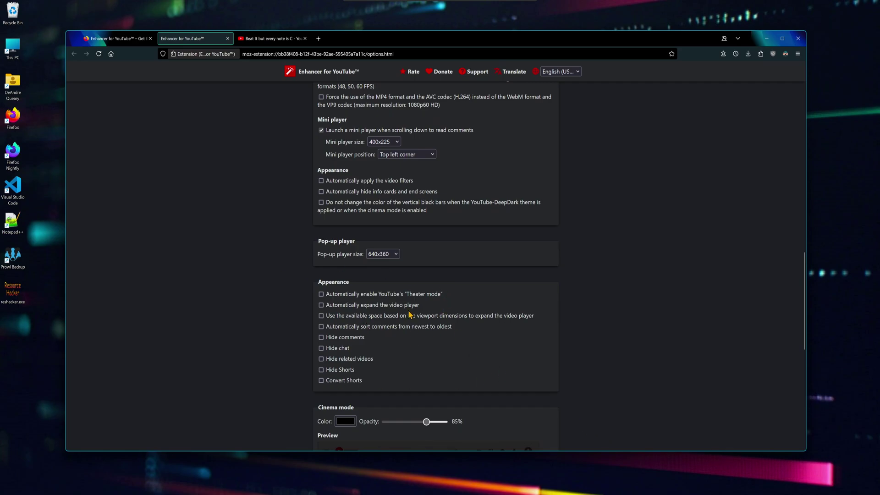
scroll(408, 312, "down", 9)
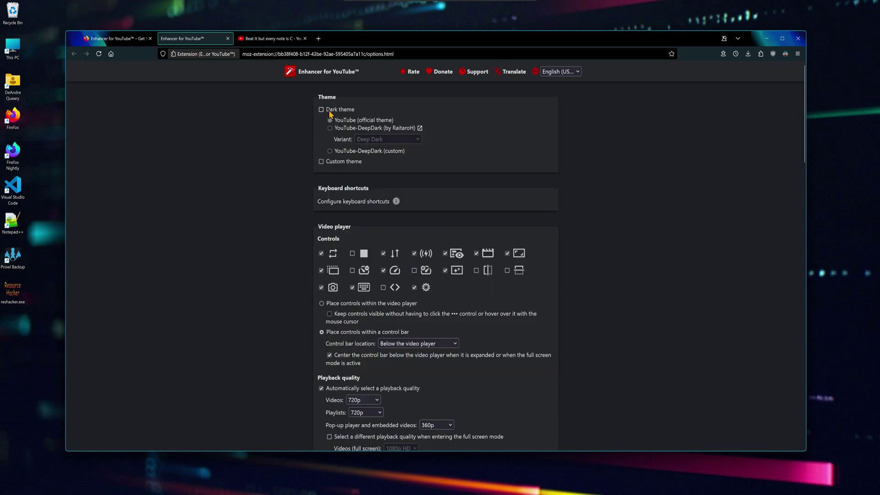
Step: Enable the YouTube-DeepDark dark theme with the Arc Dark variant and check it on the video
left_click(321, 109)
left_click(353, 129)
left_click(386, 140)
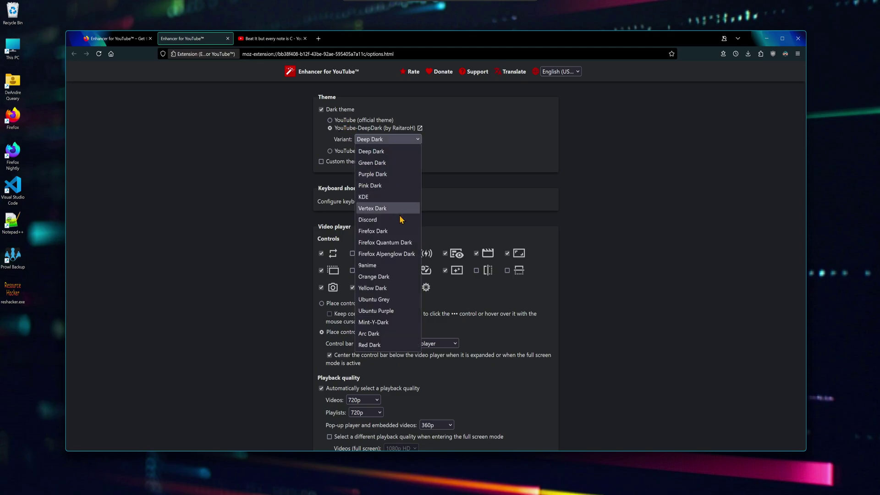
left_click(390, 338)
key("ctrl+Tab")
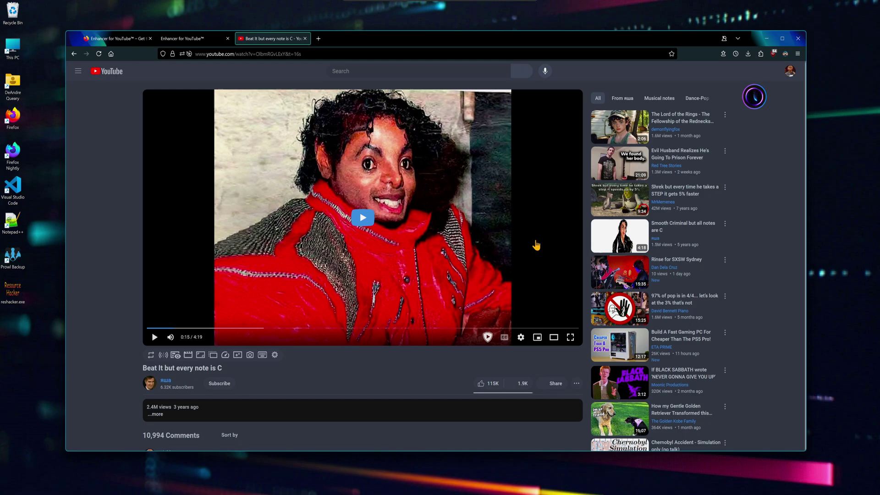
key("ctrl+shift+Tab")
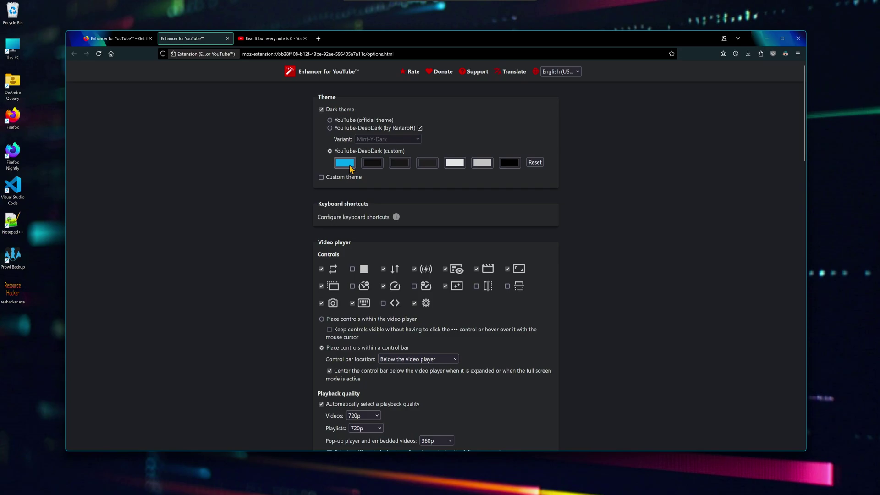
left_click(267, 40)
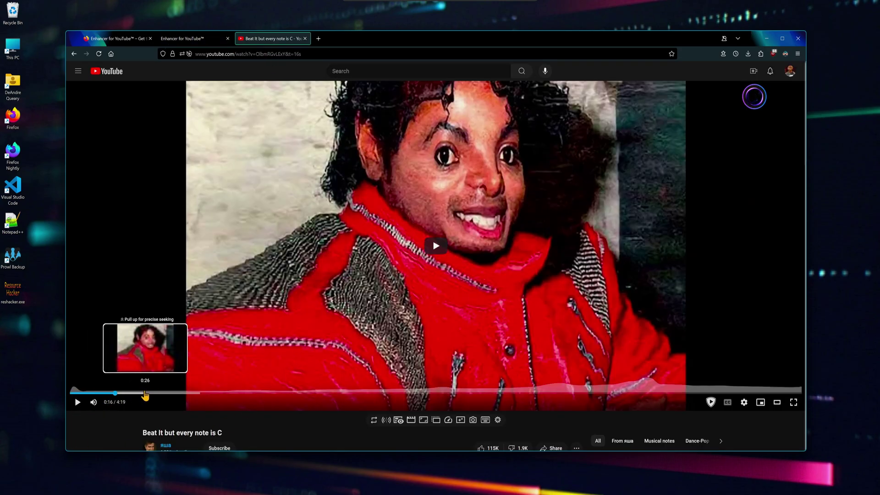
scroll(391, 350, "down", 4)
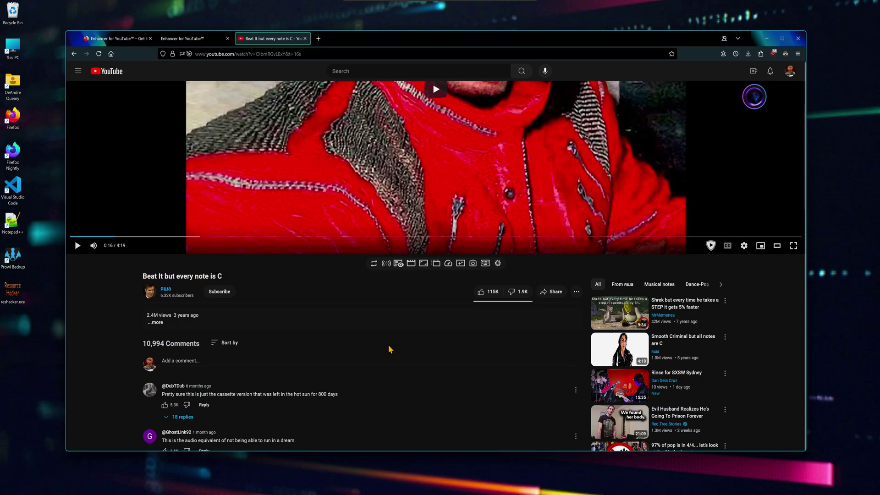
scroll(353, 343, "down", 6)
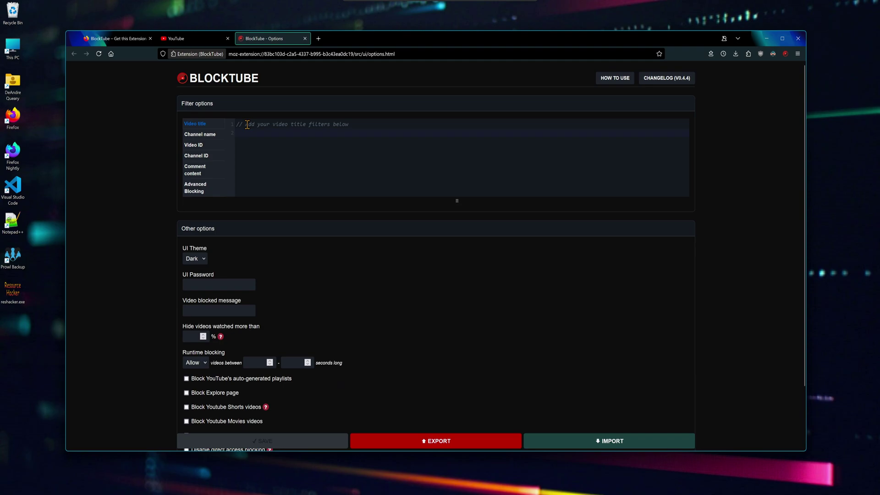
Step: Paste iPhone, iPad, Tim Cook, macOS, iMac and Ukulele into BlockTube's video title filter
left_click(200, 134)
left_click(205, 146)
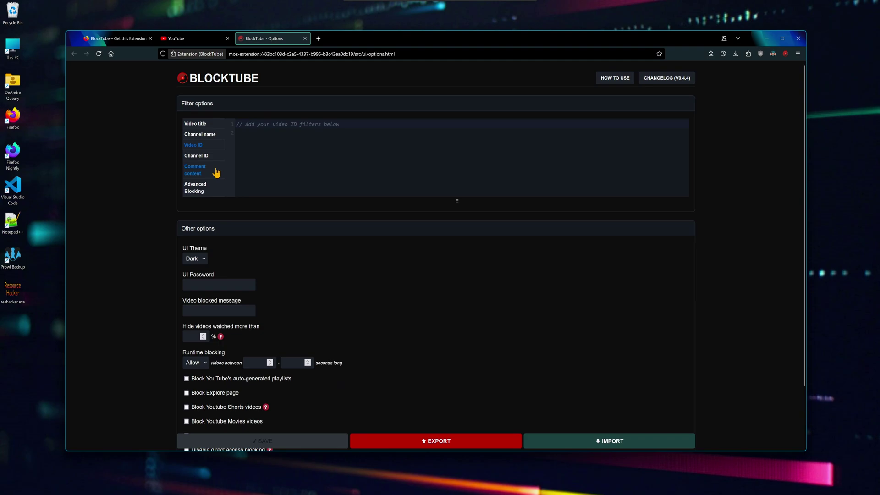
left_click(505, 143)
key("ctrl+v")
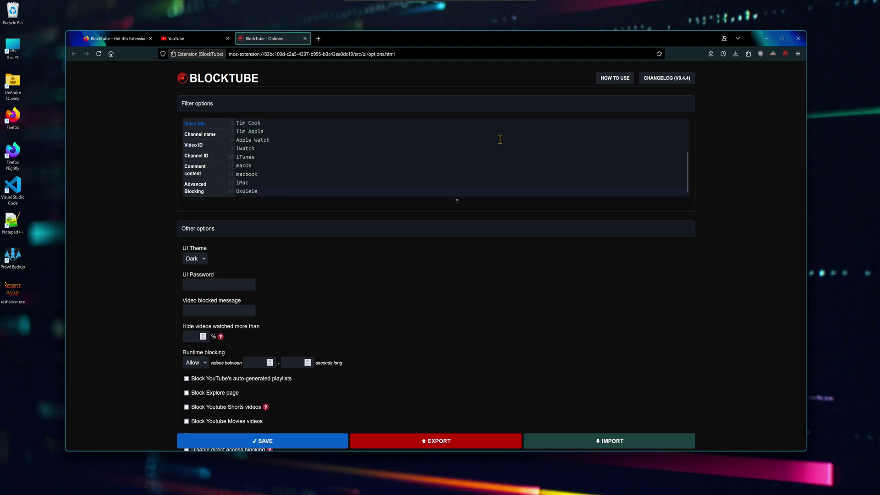
scroll(459, 154, "up", 3)
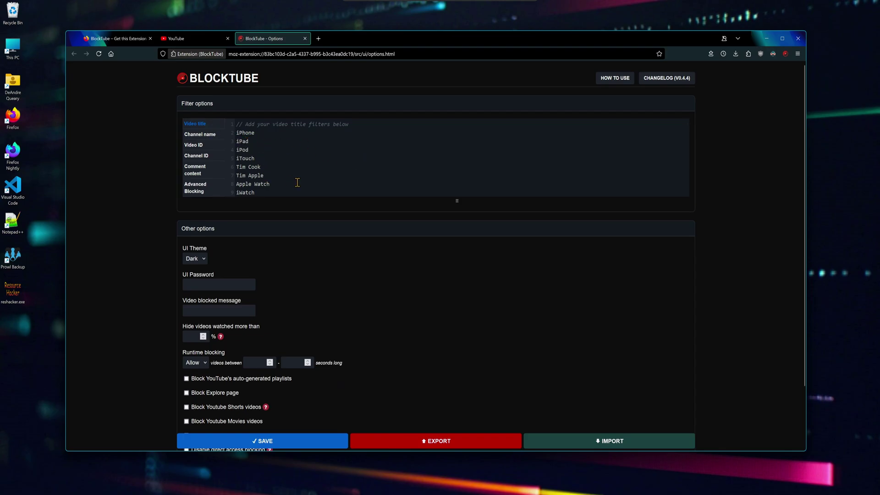
Step: Add the Linus Tech Tips and Marques Brownlee channels to BlockTube's channel filter
left_click(193, 39)
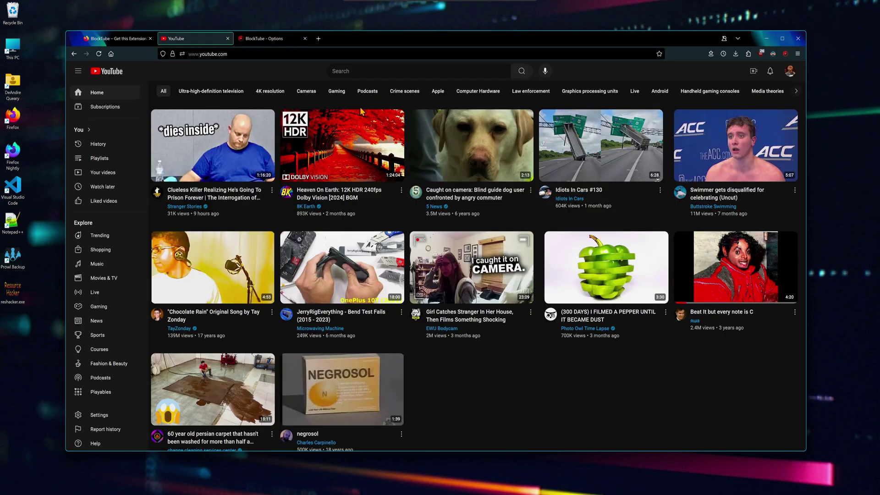
key("ctrl+shift+t")
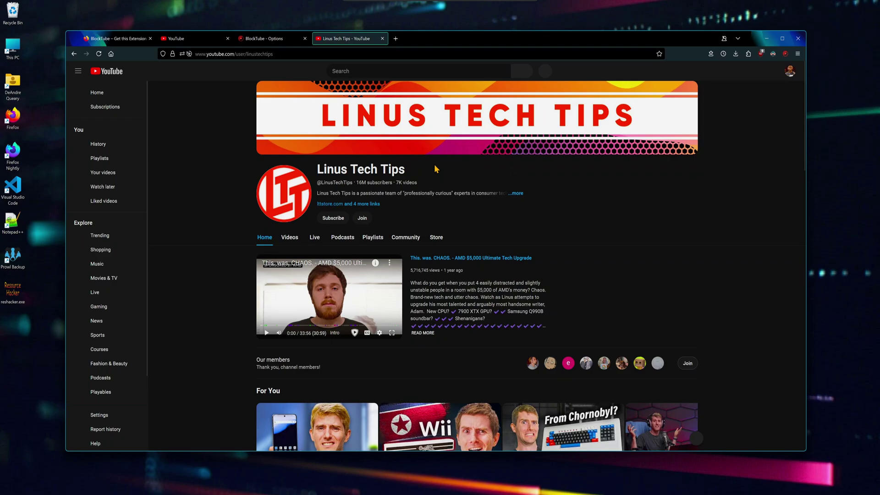
left_click_drag(436, 170, 324, 169)
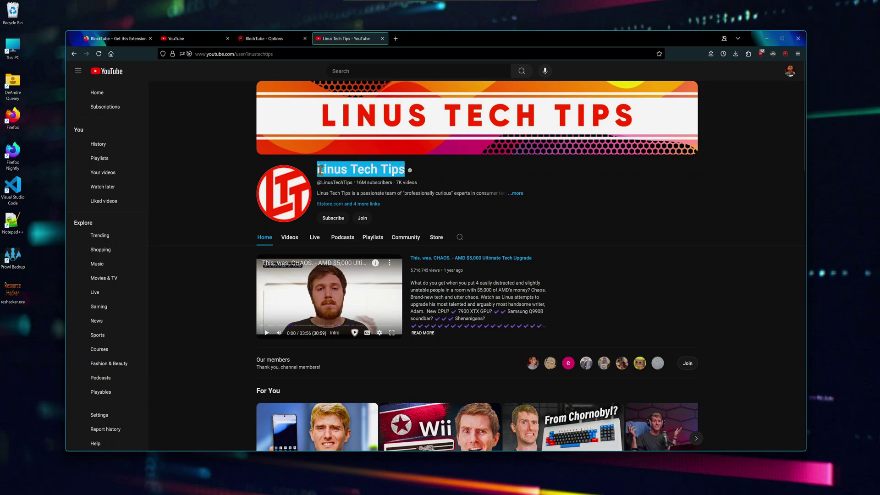
key("ctrl+shift+Tab")
type("Marques Brownlee")
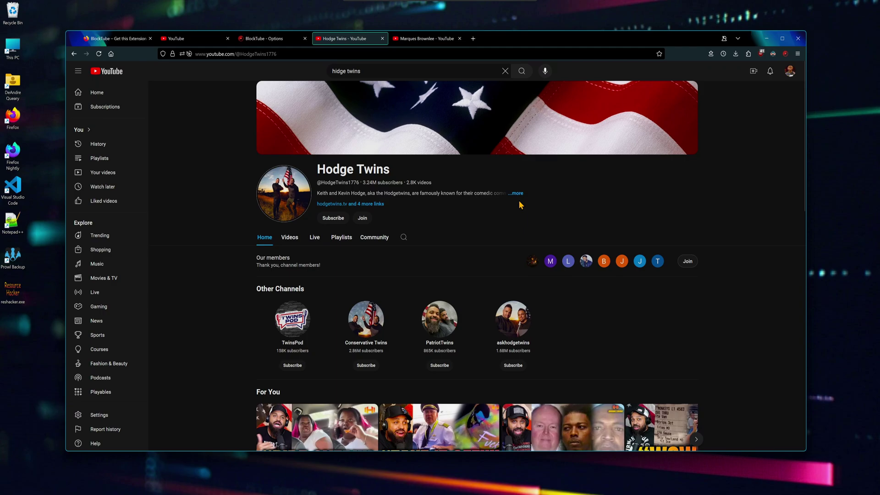
Step: Copy the Hodge Twins channel ID into BlockTube's channel ID filter and save the settings
left_click(517, 193)
left_click(387, 390)
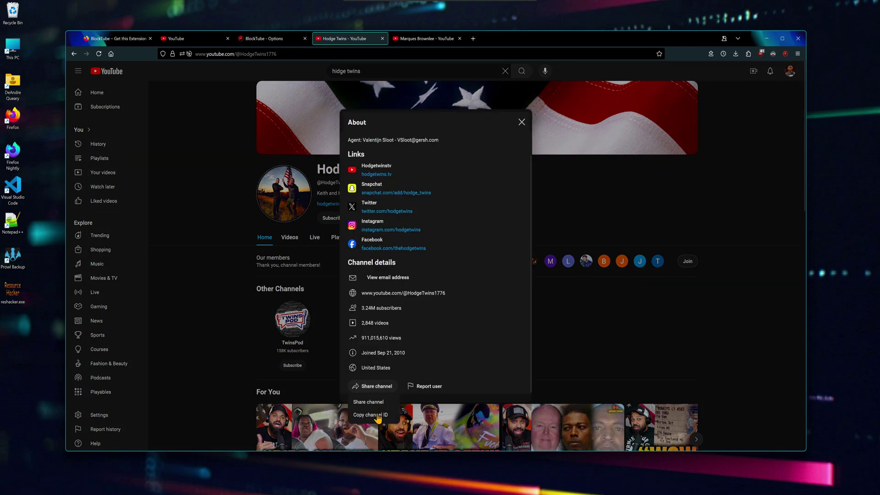
left_click(369, 418)
left_click(264, 38)
left_click(307, 158)
key("ctrl+v")
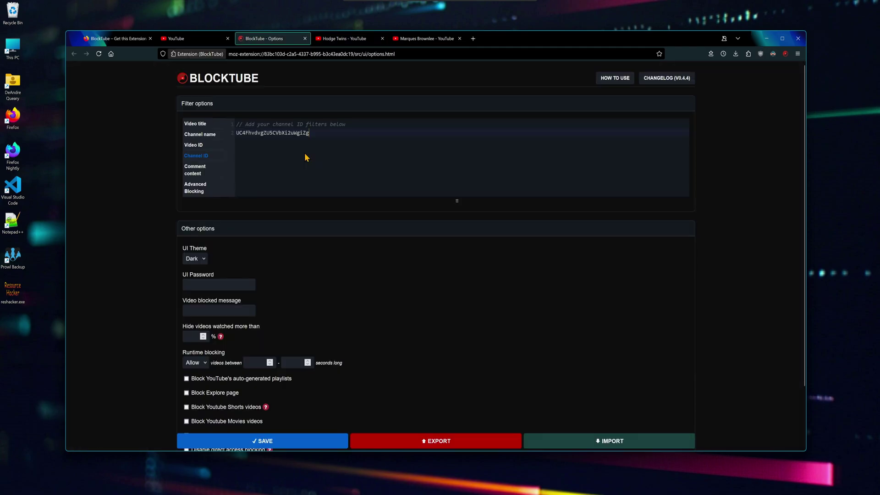
left_click(307, 441)
Step: Review BlockTube's title filters, then show the first YouTube video's blocking options like Don't recommend channel
left_click(204, 127)
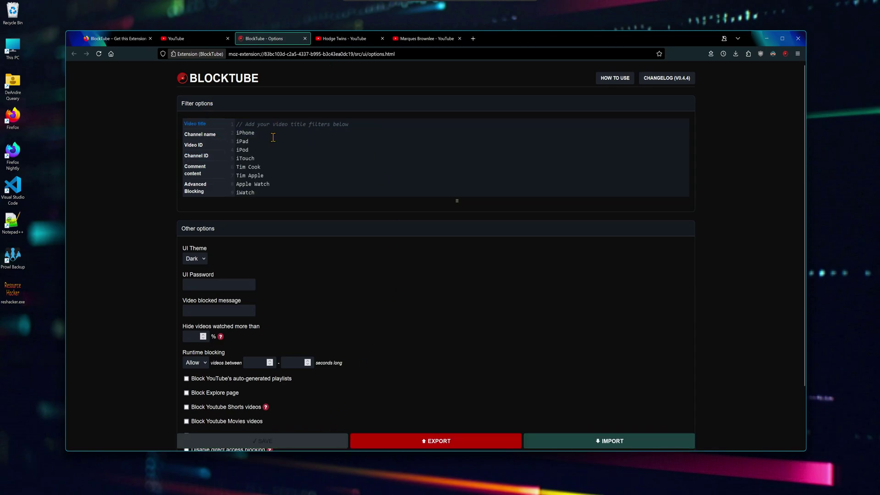
scroll(83, 277, "down", 2)
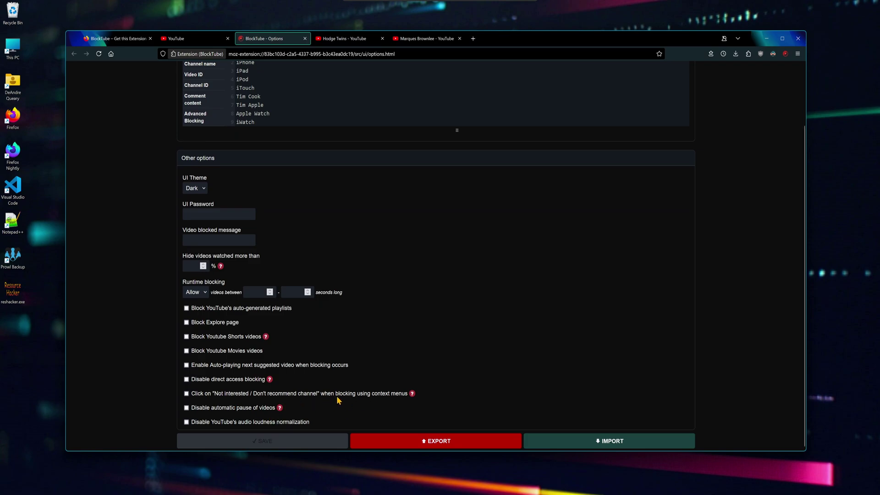
left_click_drag(313, 395, 225, 394)
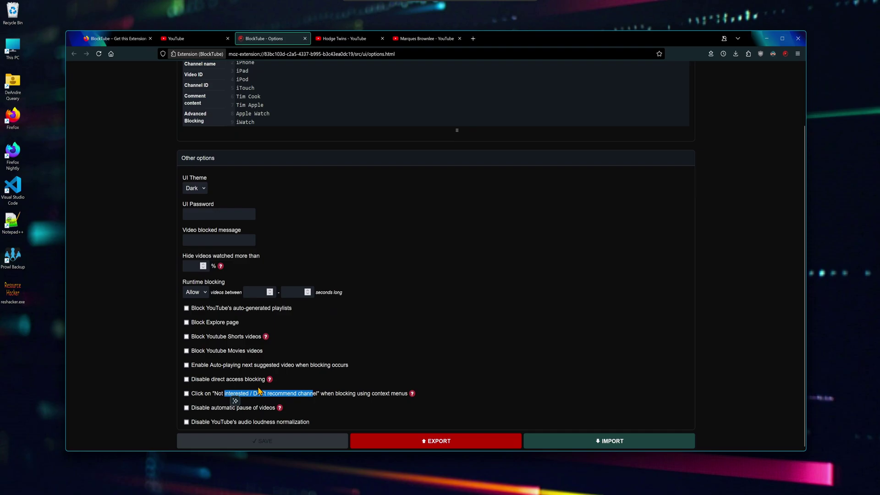
key("ctrl+shift+Tab")
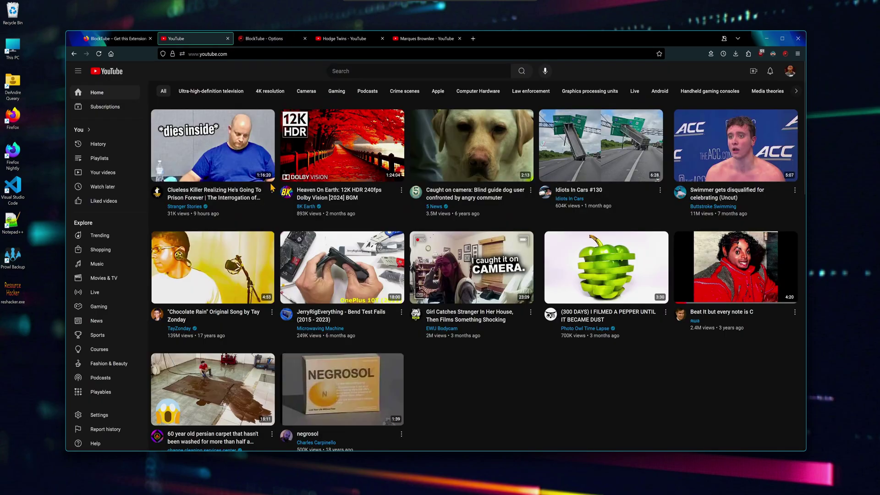
left_click(272, 190)
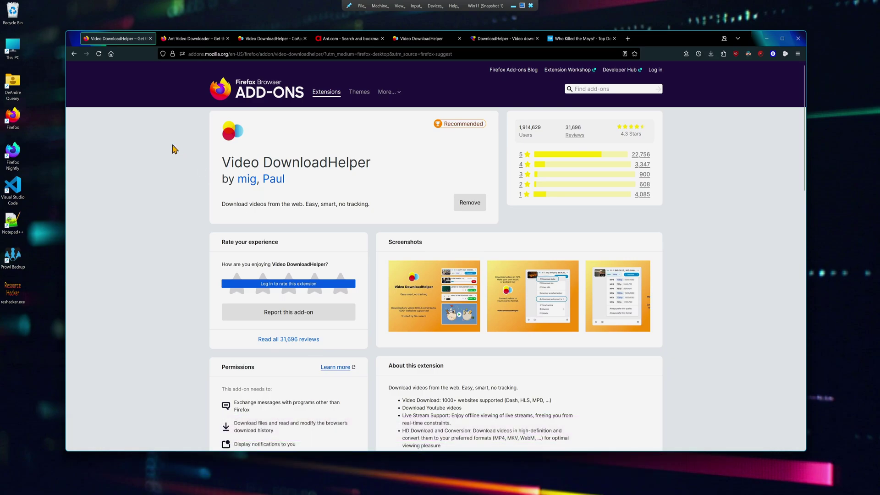
Step: Scroll through the Ant Video Downloader add-on page
left_click(190, 39)
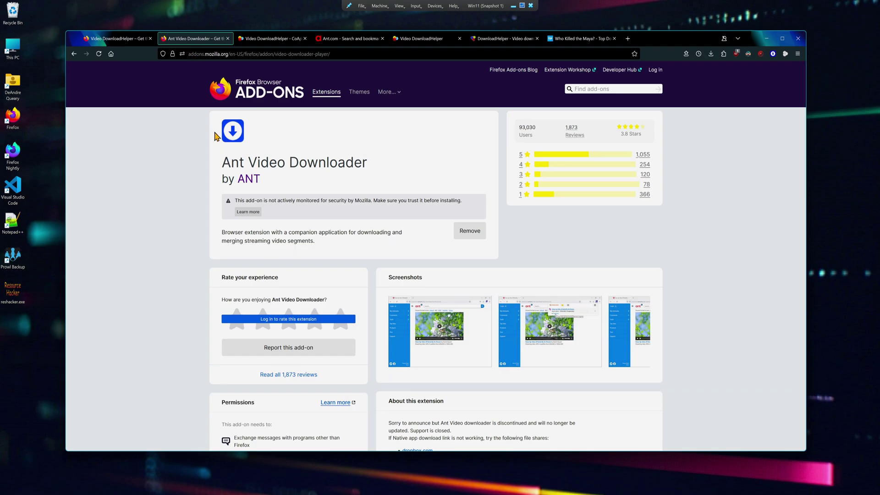
scroll(302, 298, "down", 7)
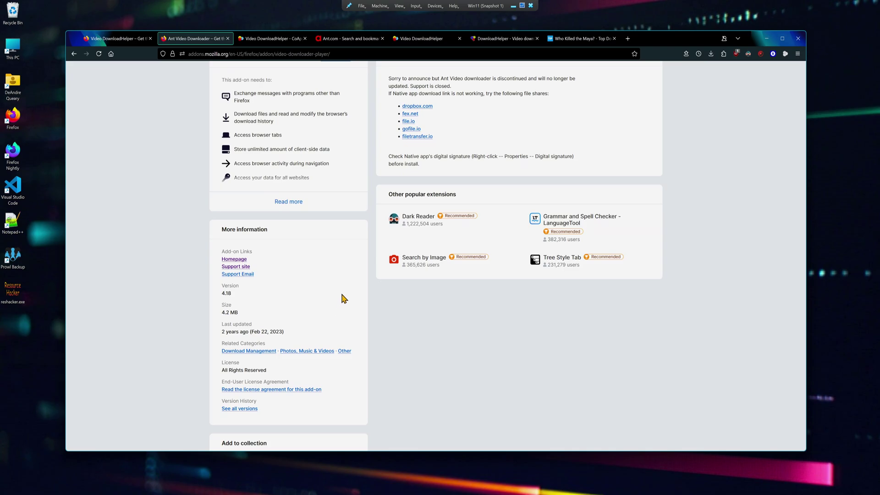
scroll(344, 298, "up", 8)
Step: Browse the Video DownloadHelper add-on page and its supported video sites list
key("ctrl+shift+Tab")
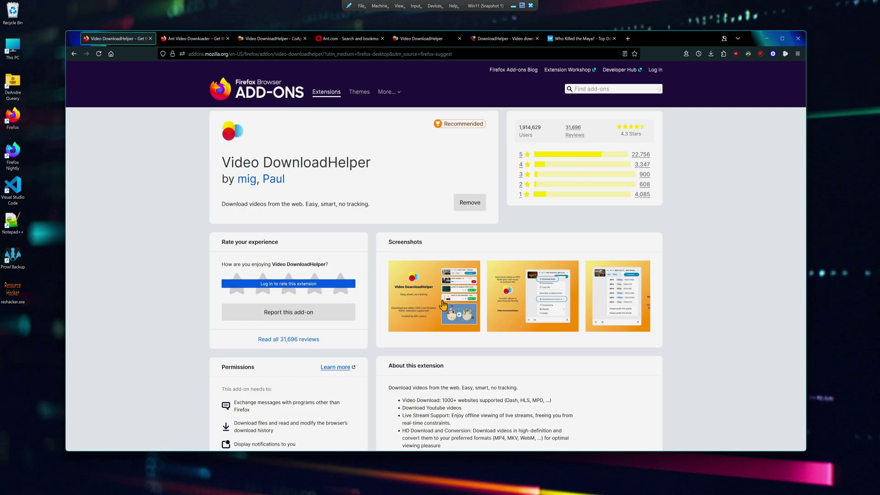
key("ctrl+shift+Tab")
key("ctrl+shift+Tab")
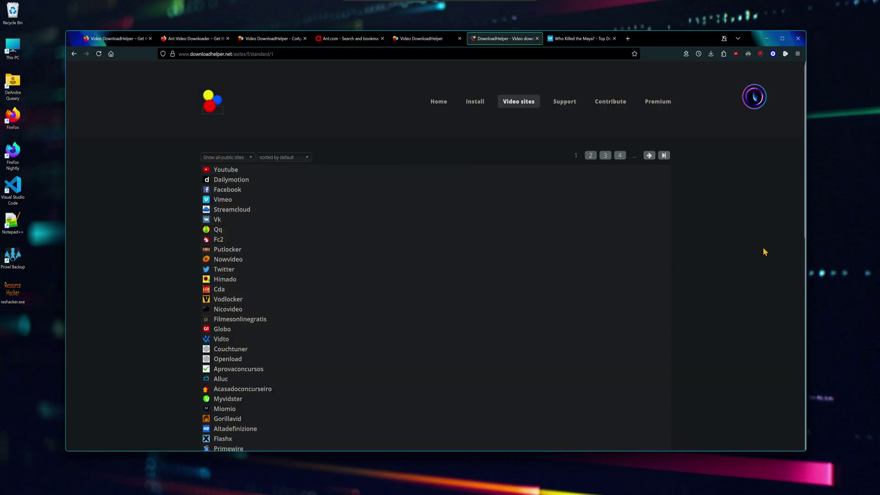
scroll(753, 240, "down", 5)
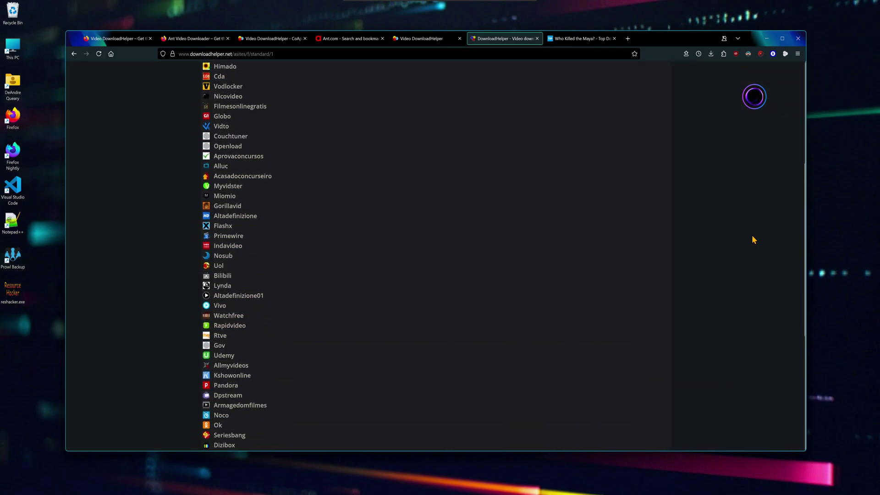
scroll(753, 239, "down", 2)
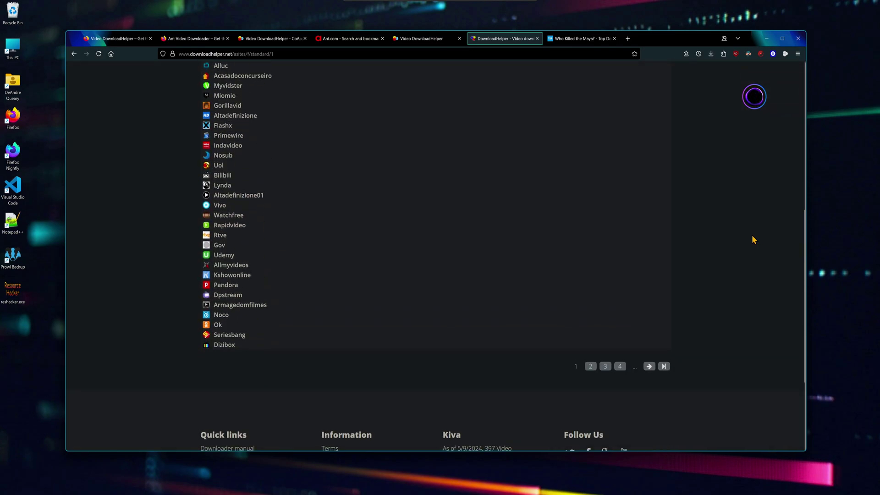
key("ctrl+Tab")
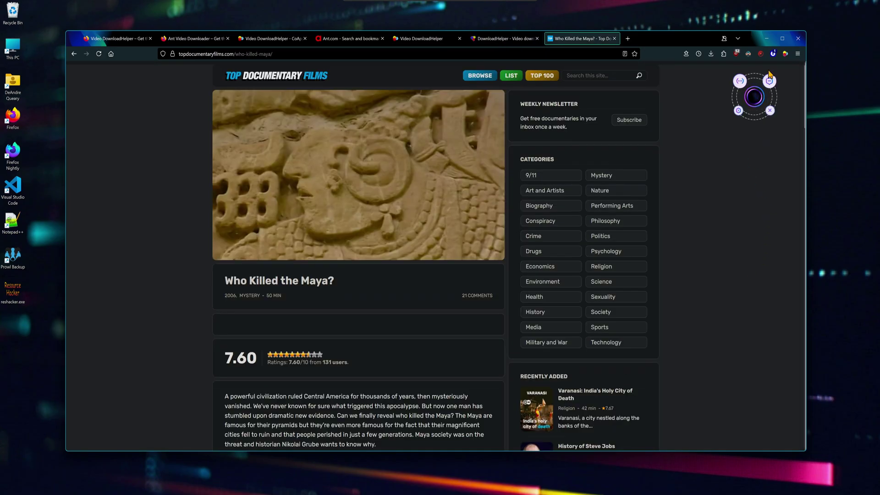
Step: Download the National Geographic Dailymotion video as 720p MP4 with DownloadHelper, then view Ant.com's Products page
left_click(770, 81)
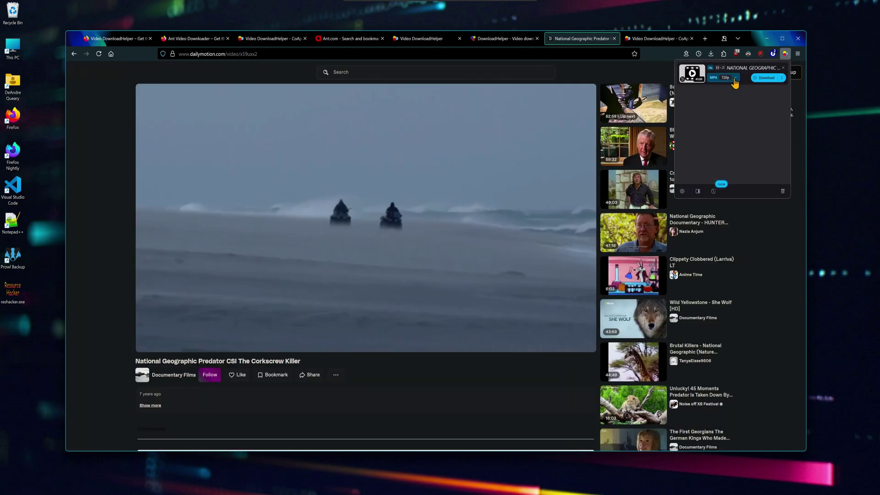
left_click(736, 78)
left_click(763, 93)
left_click(765, 79)
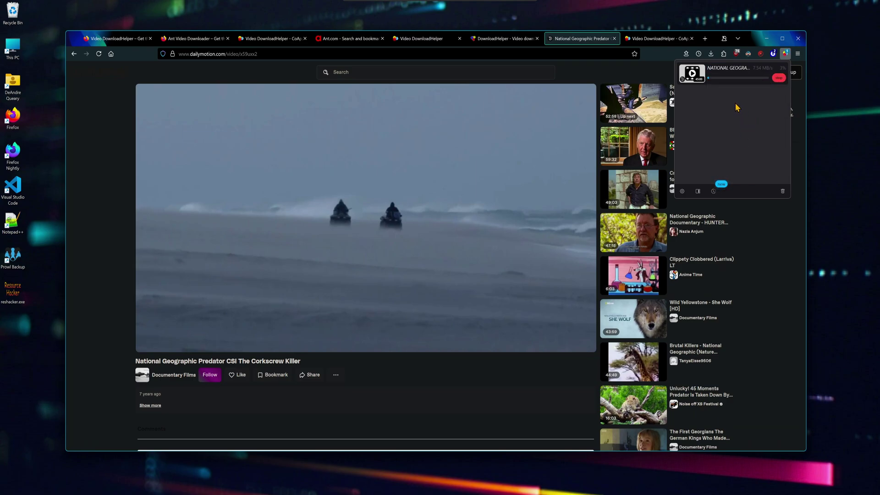
left_click(339, 39)
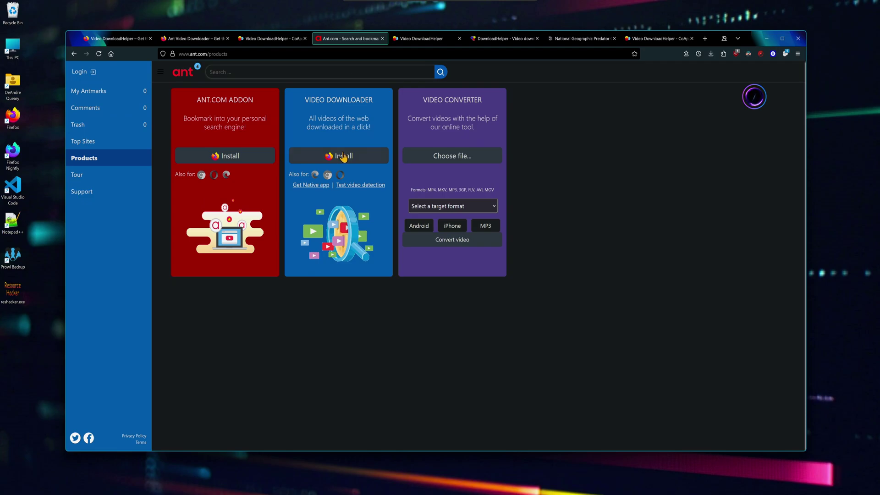
Step: Open the finished National Geographic MP4 from the dwhelper folder and play it once in Media Player
left_click(407, 38)
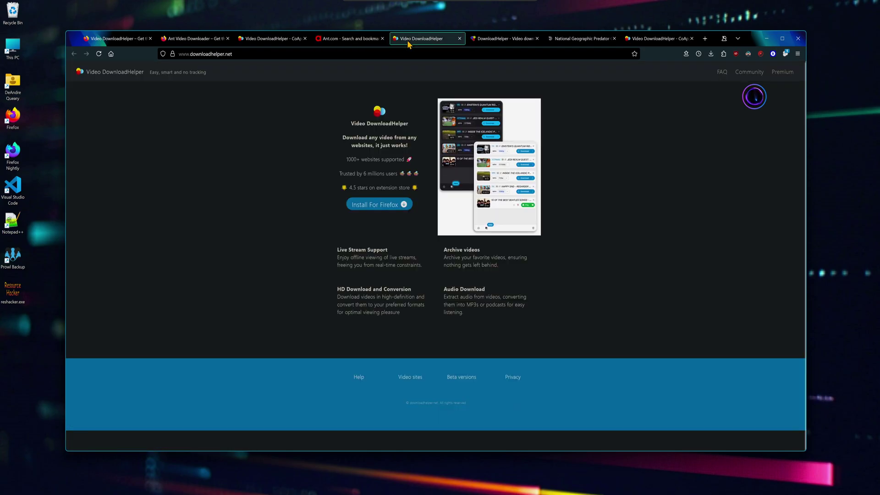
left_click(786, 54)
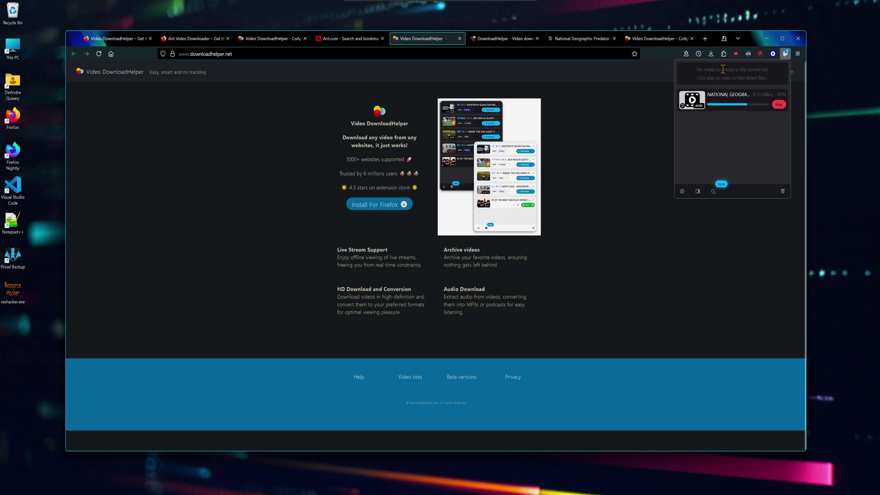
left_click(726, 106)
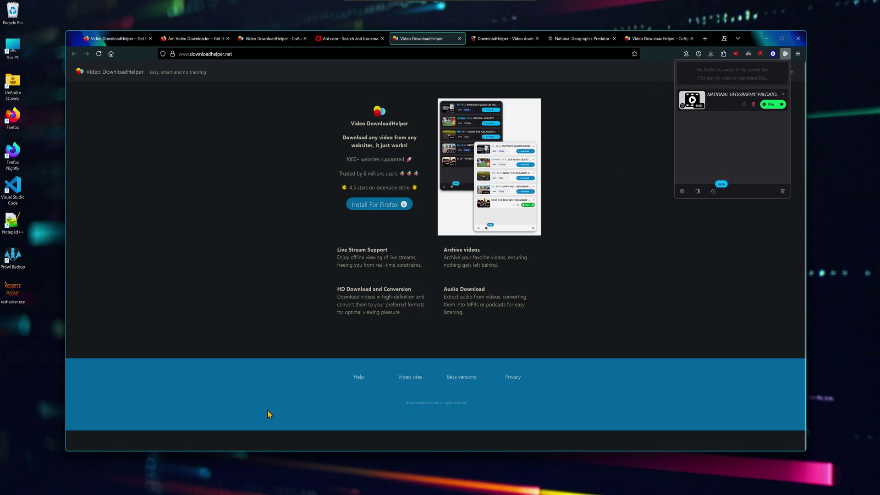
double_click(219, 264)
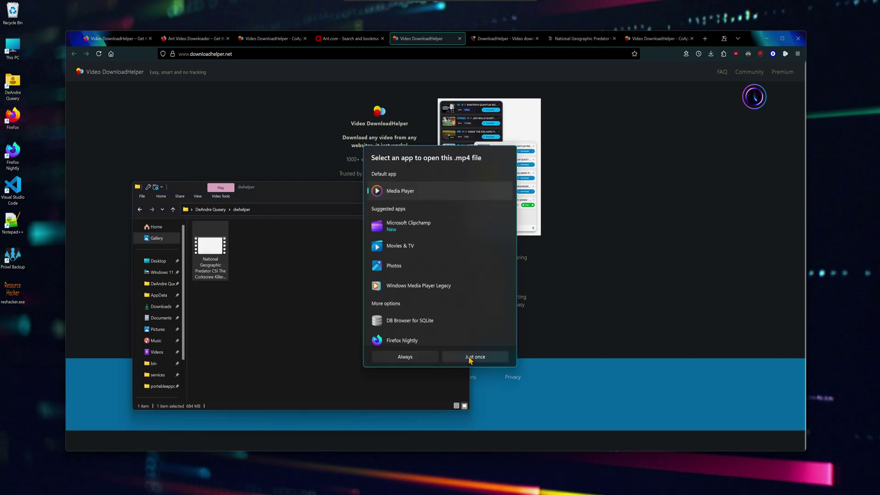
left_click(473, 357)
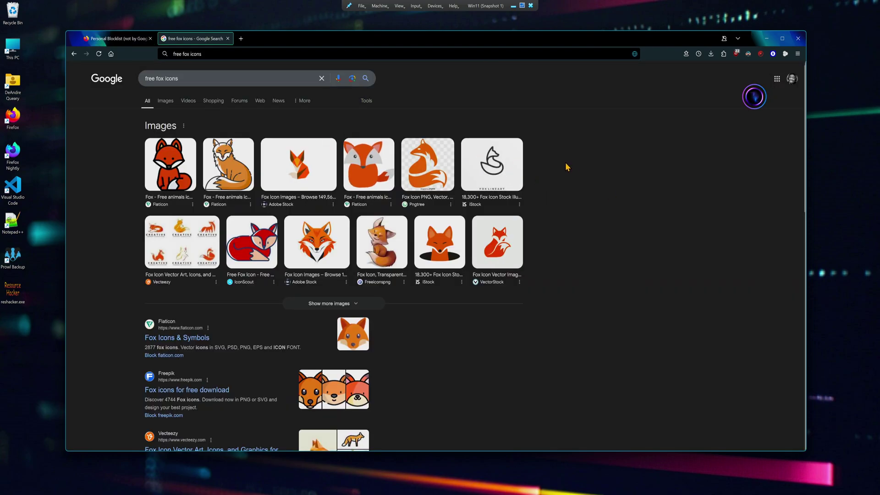
Step: Block stock.adobe.com and istockphoto.com from the 'free fox icons' Google results with Personal Blocklist
scroll(579, 173, "down", 5)
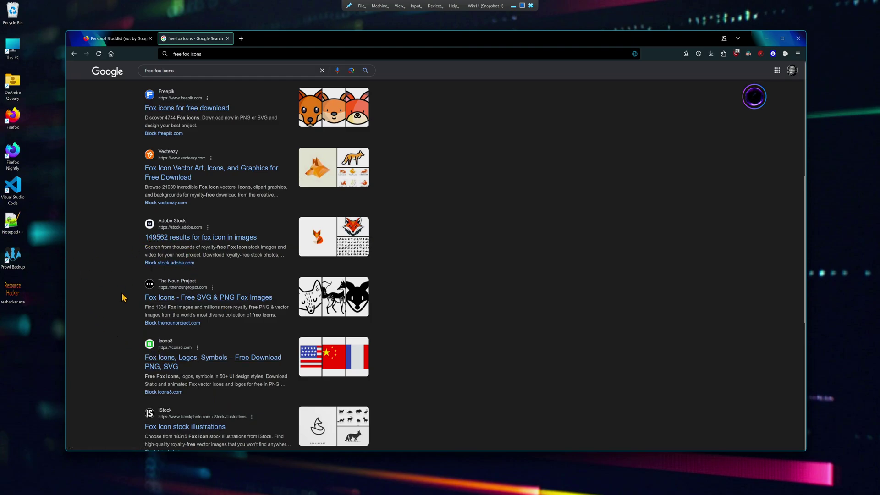
left_click(170, 263)
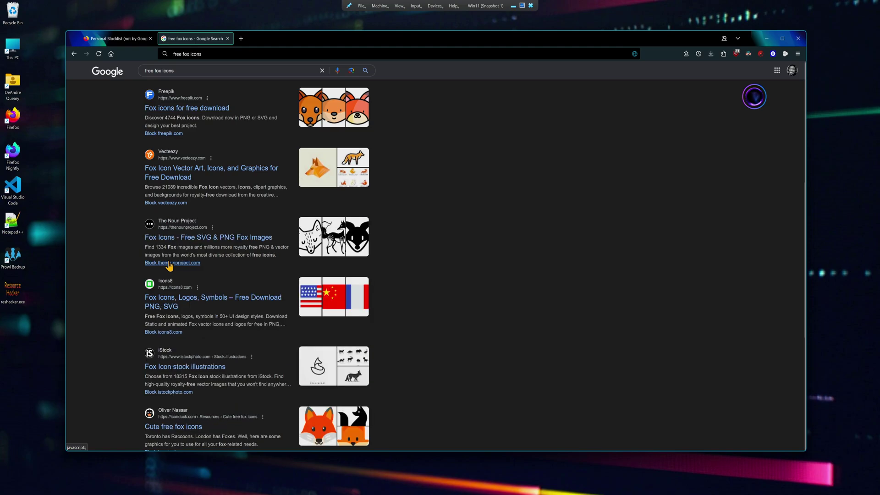
scroll(183, 278, "down", 3)
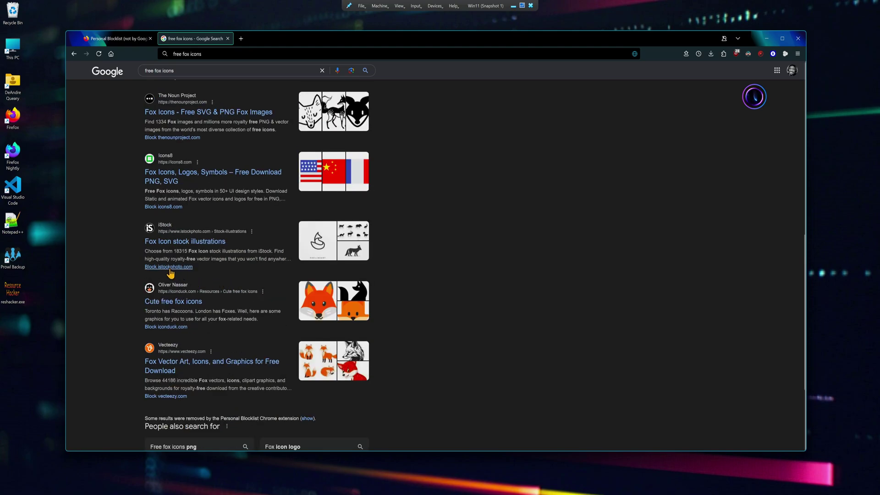
left_click(170, 267)
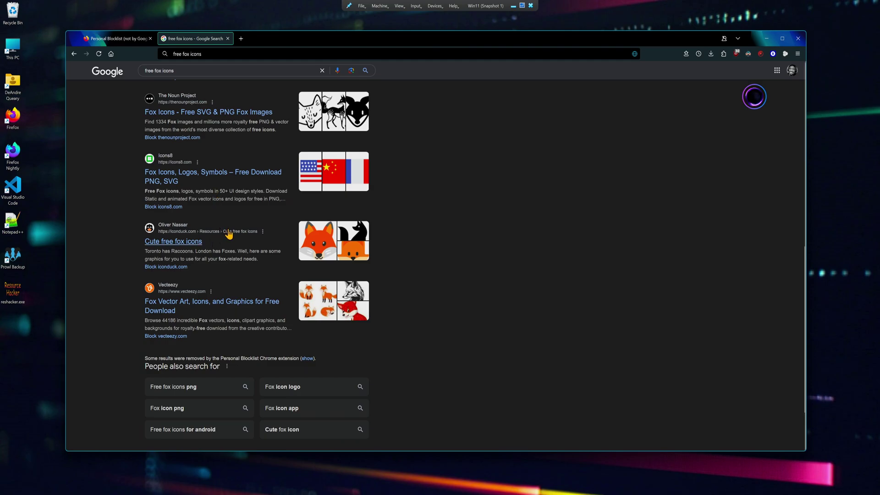
scroll(226, 232, "up", 3)
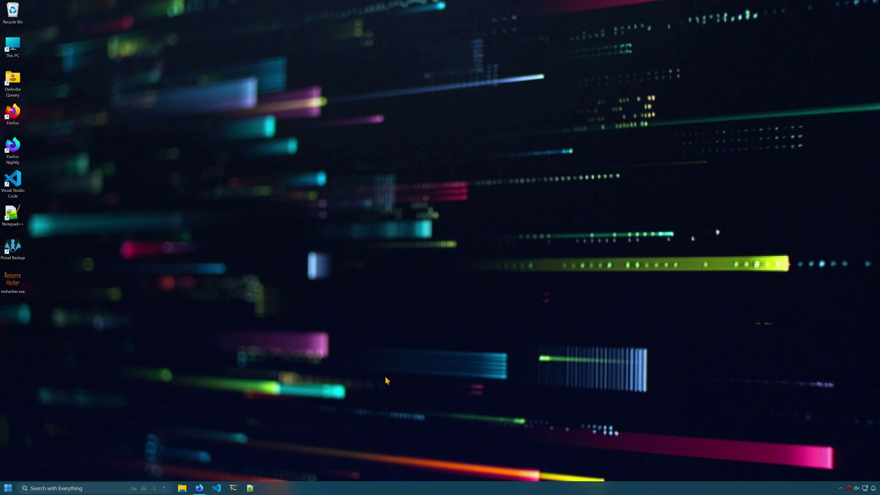
Step: Re-enable uBlock Origin on HuffPost's Latest News page and reload it so the ads disappear
left_click(199, 488)
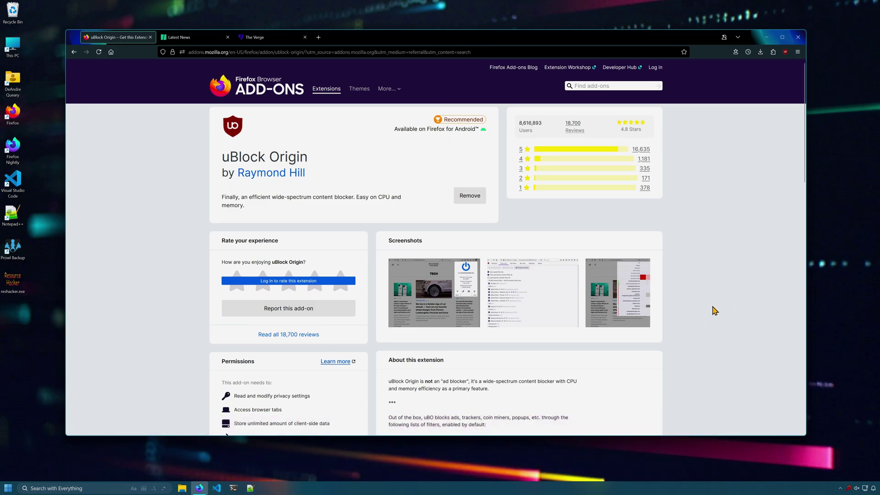
key("ctrl+Tab")
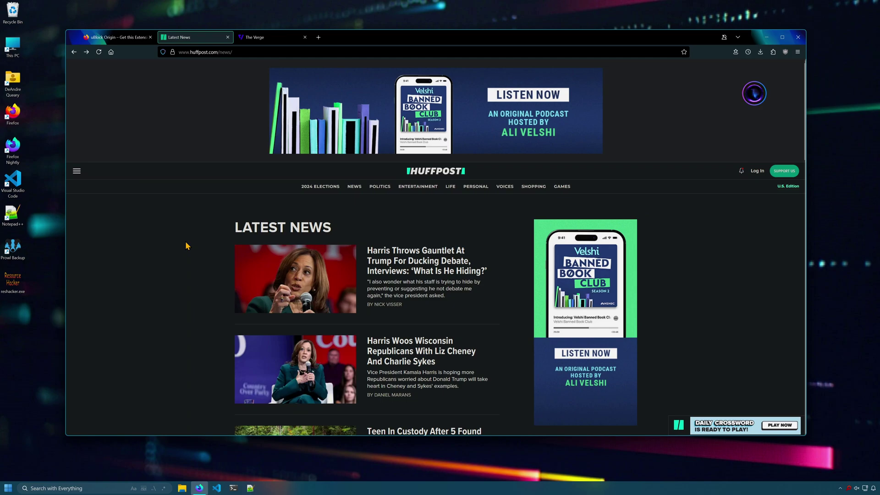
left_click(786, 51)
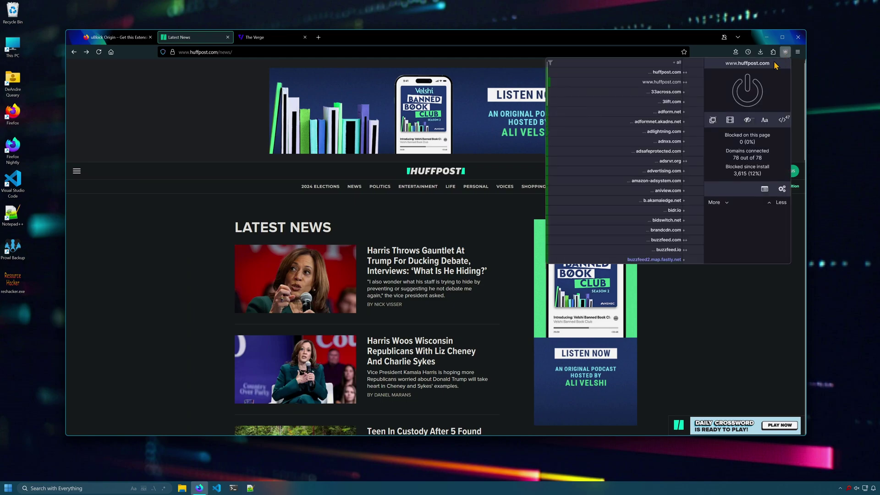
left_click(747, 90)
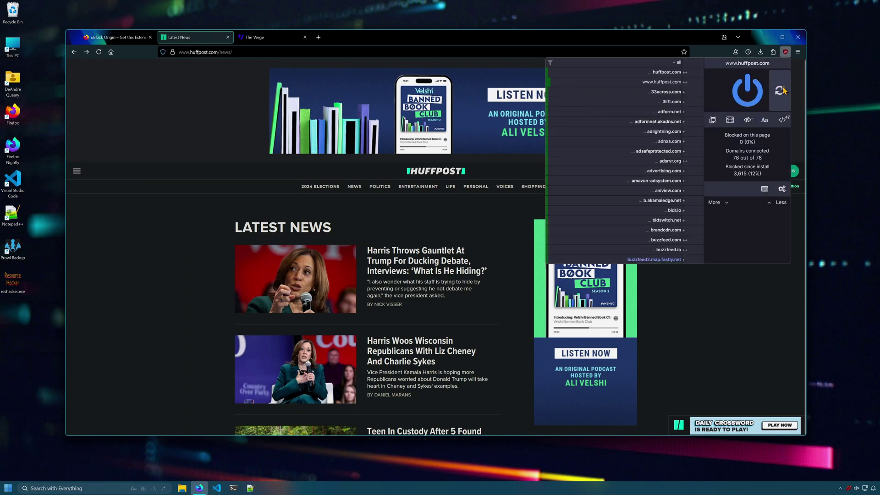
left_click(778, 91)
left_click(193, 301)
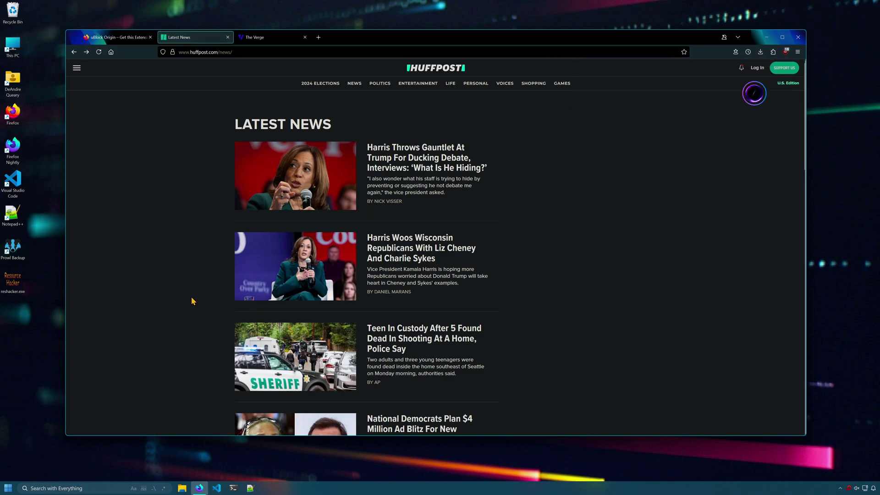
scroll(661, 397, "down", 8)
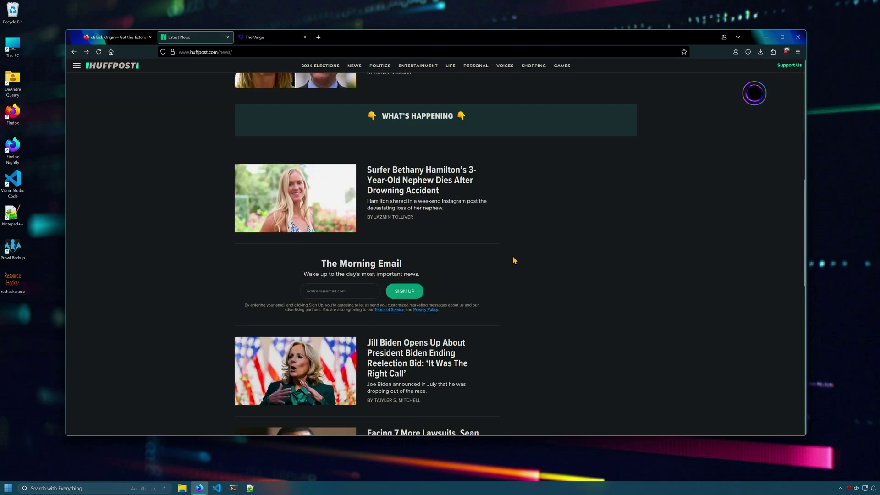
Step: Create a uBlock element filter hiding HuffPost's The Morning Email signup block
right_click(513, 257)
left_click(535, 397)
left_click(526, 284)
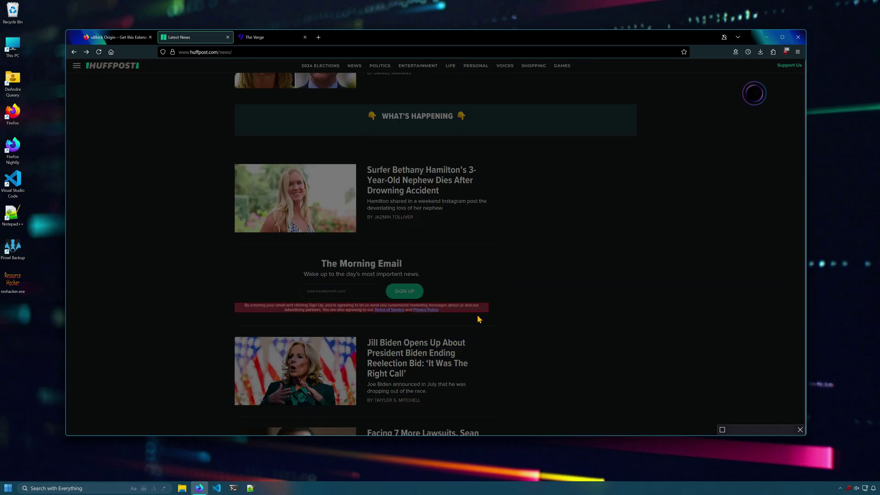
left_click(487, 317)
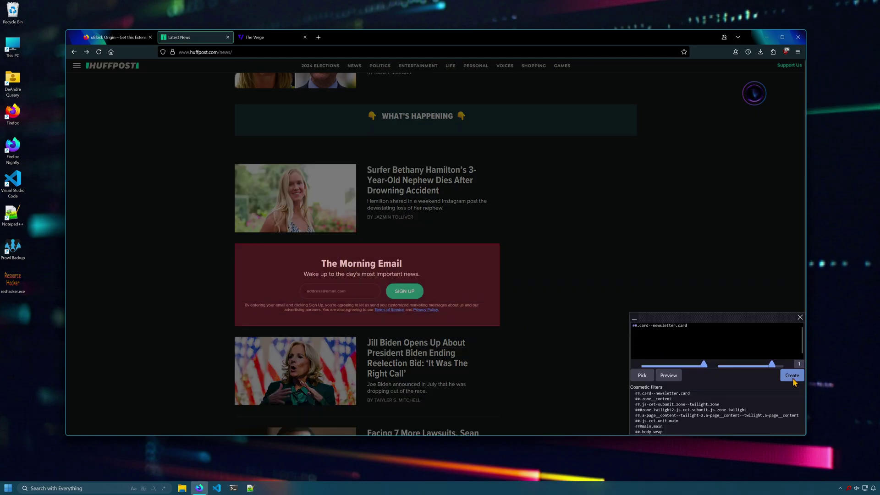
left_click(792, 376)
Step: Open the Harris Wisconsin article and zap its HuffPost Shopping and Politics newsletter blocks
left_click(295, 80)
left_click(786, 52)
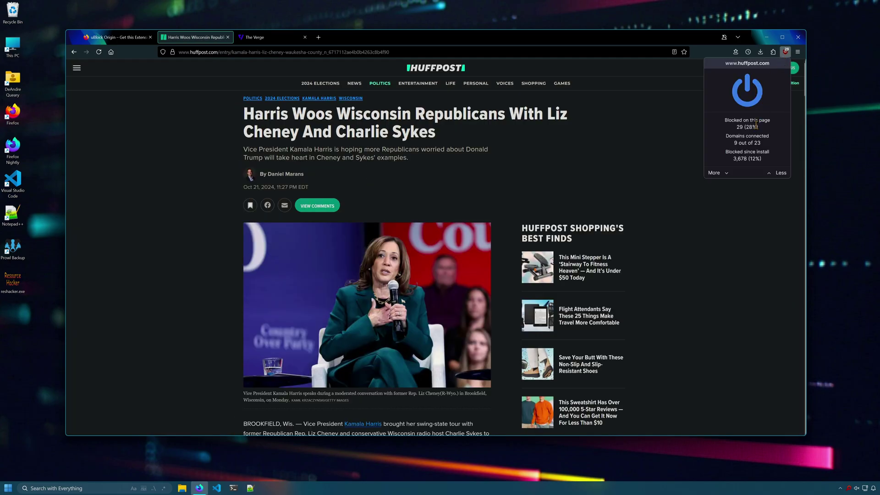
left_click(714, 173)
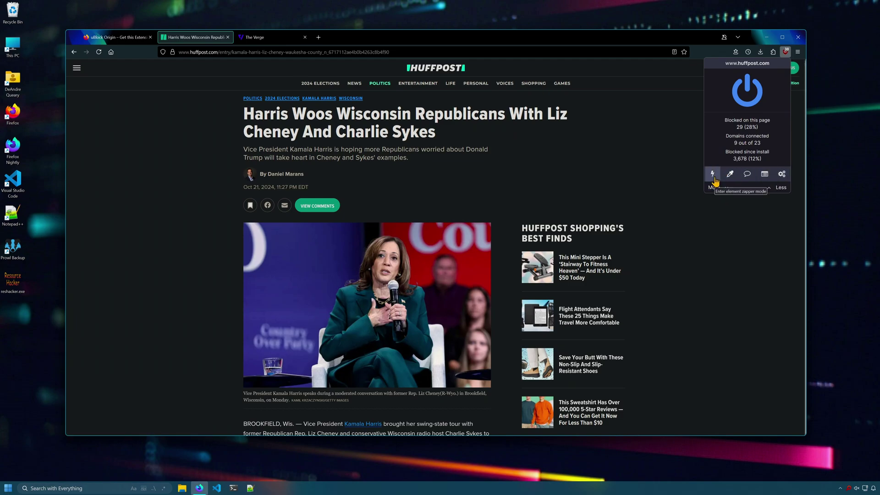
left_click(713, 176)
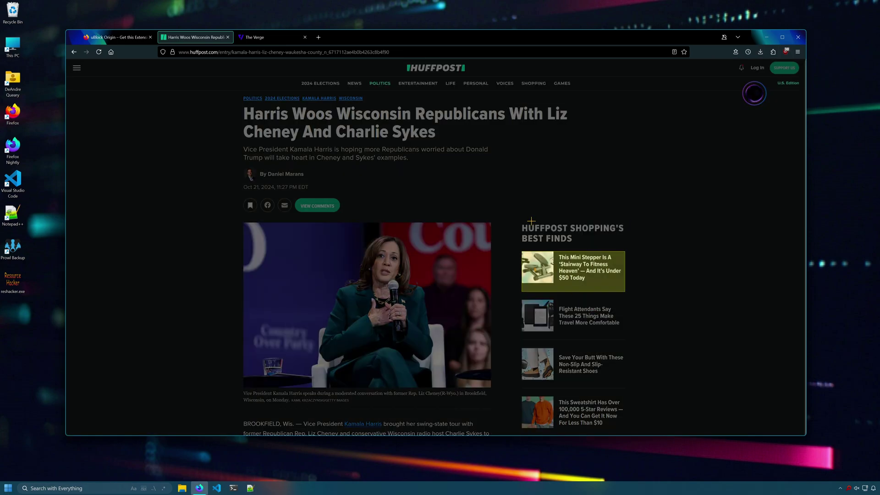
left_click(525, 250)
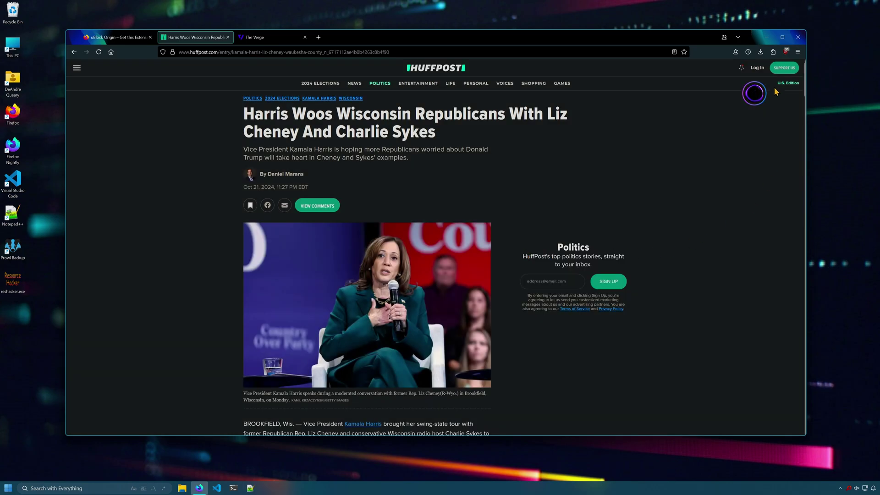
key("alt+z")
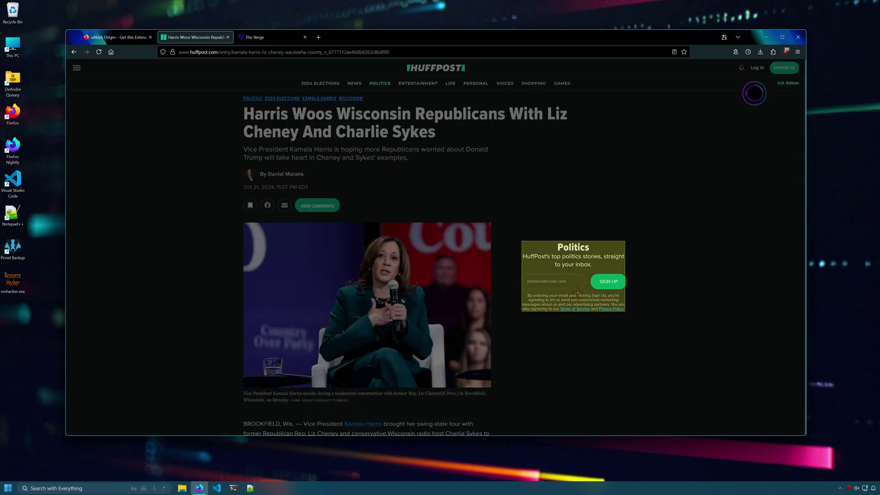
left_click(578, 292)
Step: Show uBlock's per-domain list, re-enable blocking on The Verge with reload, and open the dashboard
left_click(786, 51)
left_click(715, 202)
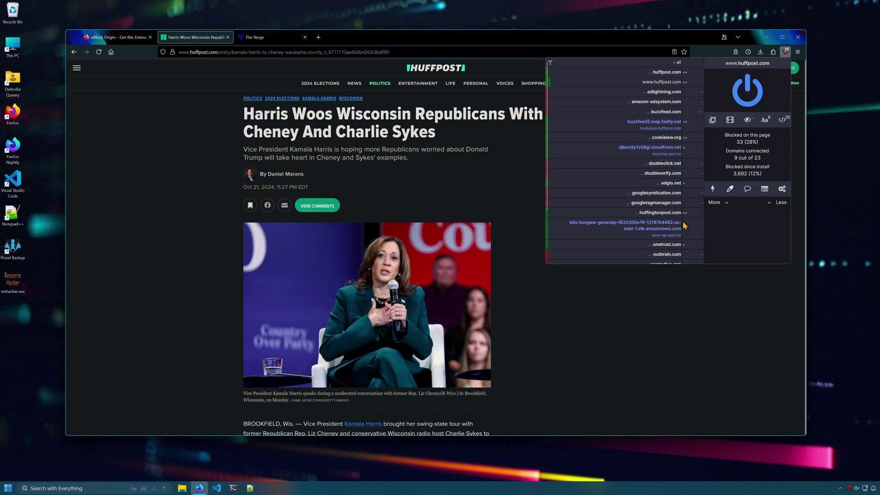
key("ctrl+Tab")
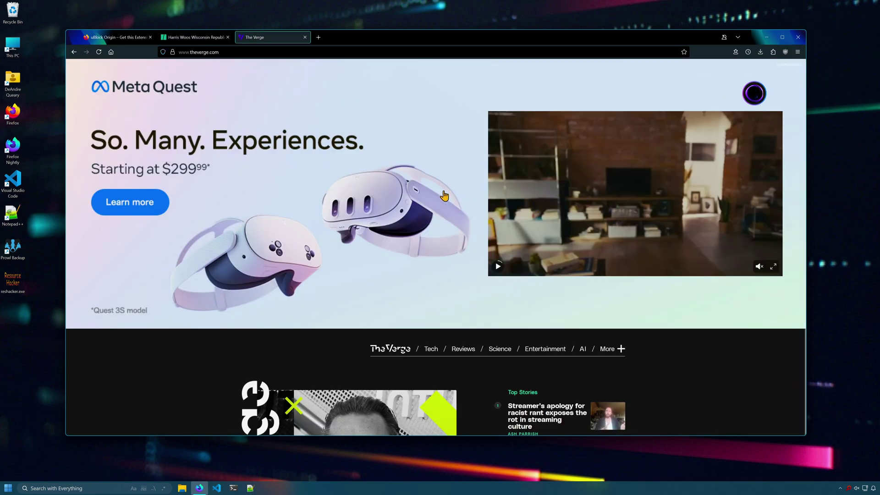
left_click(786, 52)
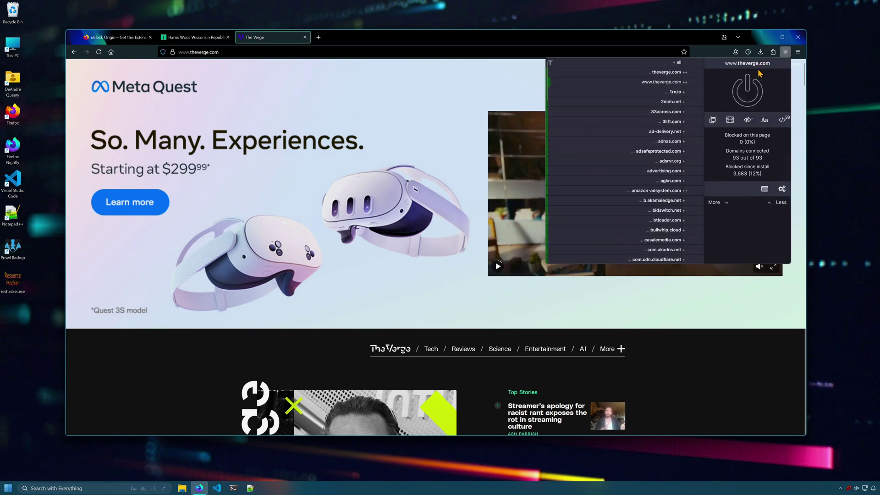
left_click(779, 91)
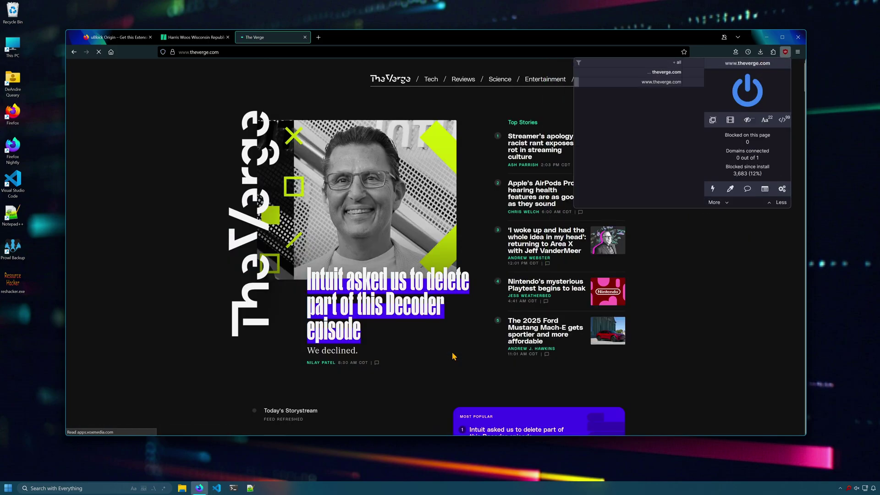
left_click(782, 189)
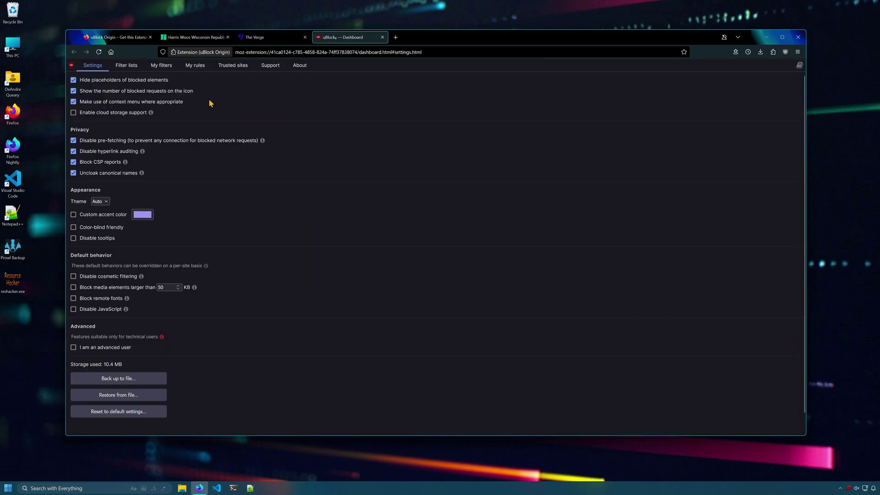
Step: Review the saved HuffPost custom filters on the My filters tab by selecting their text
left_click(162, 65)
left_click(309, 186)
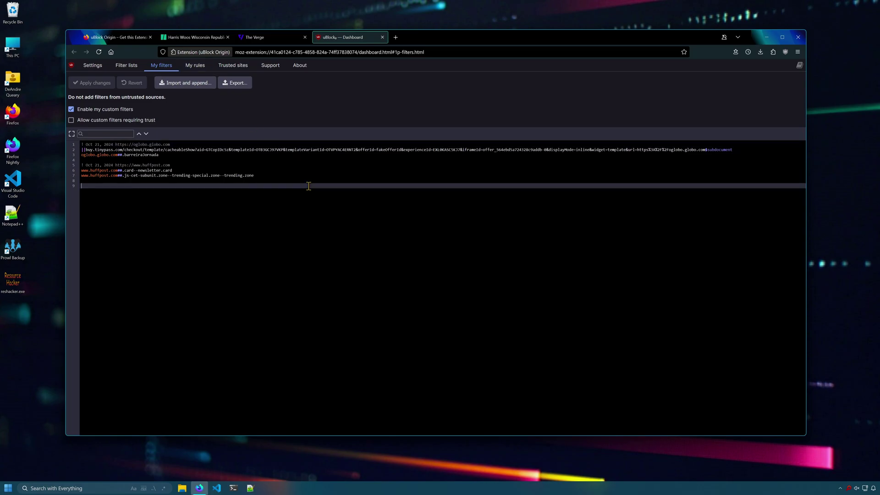
left_click_drag(308, 186, 80, 147)
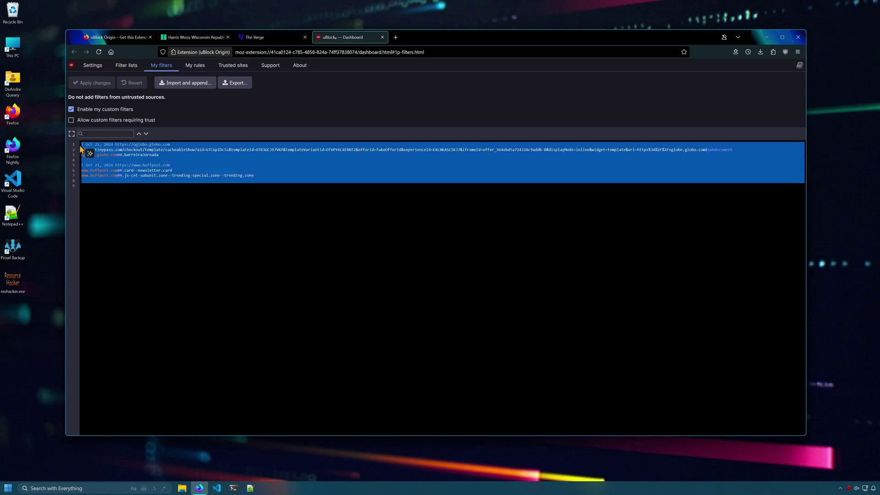
left_click(255, 198)
Step: Browse Filter lists, ticking then unticking the AdGuard/uBO – Cookie Notices list
left_click(126, 65)
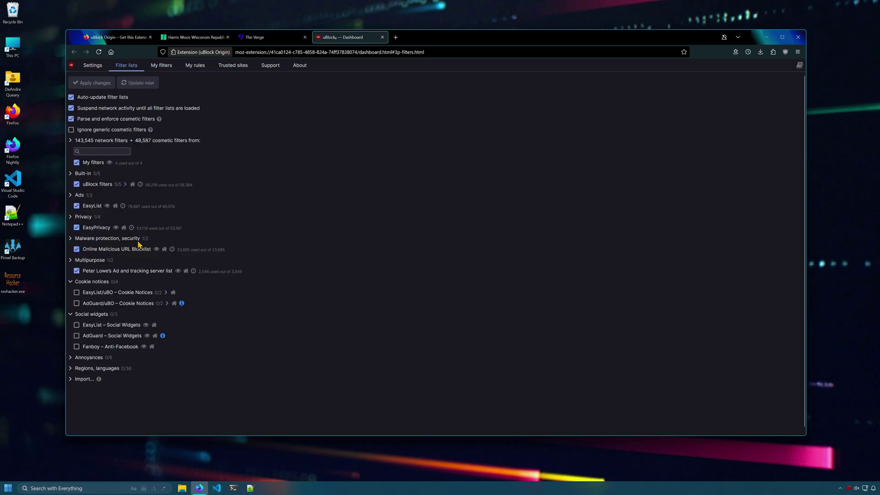
left_click(77, 304)
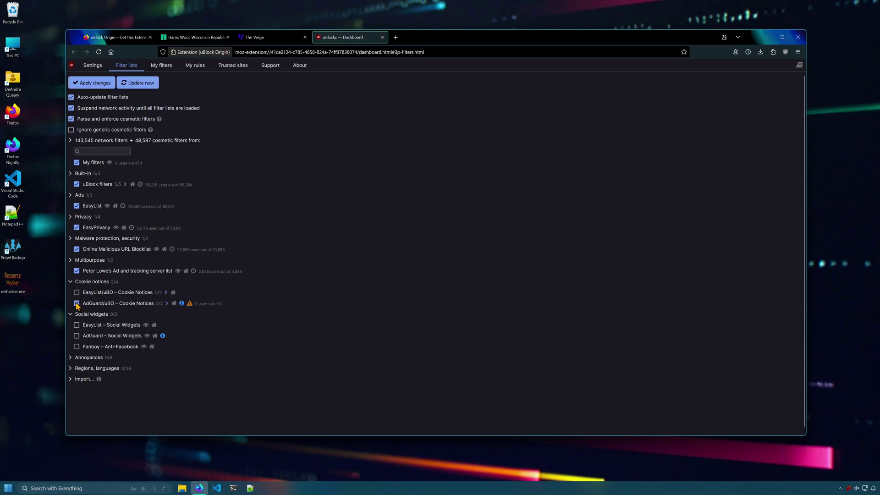
left_click(76, 304)
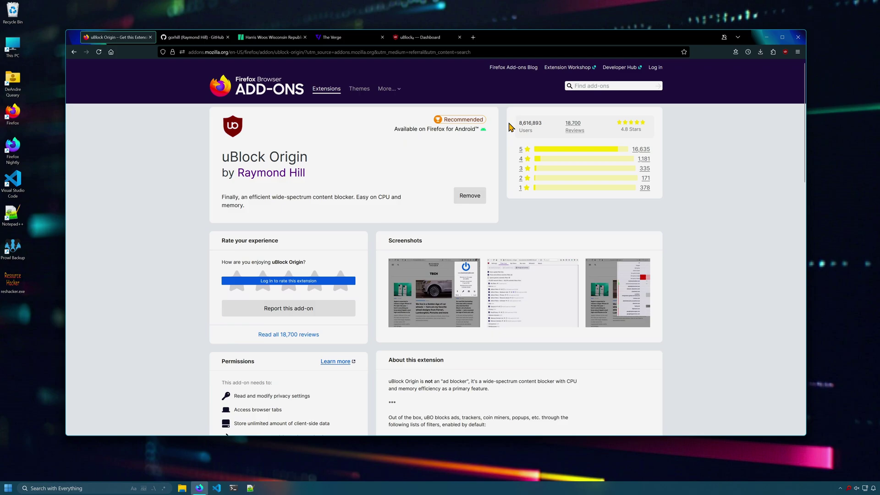
Step: Highlight the 8,616,893 users count on uBlock Origin's add-on page
left_click_drag(509, 123, 547, 124)
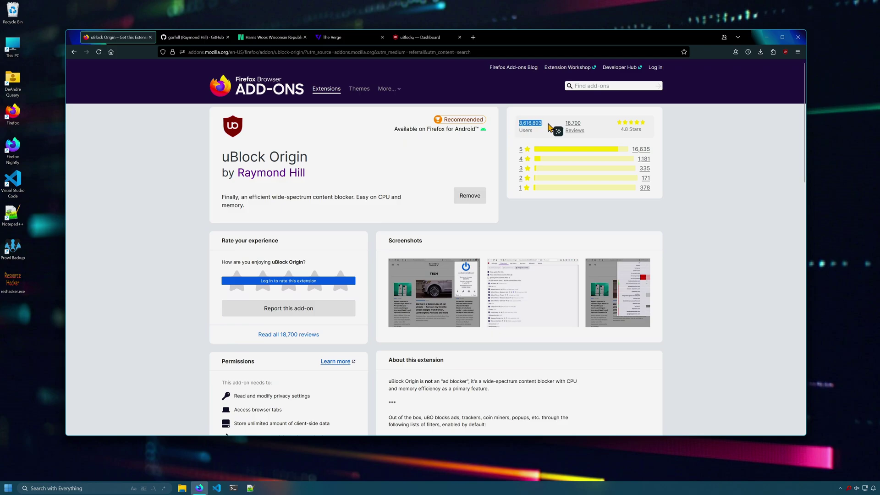